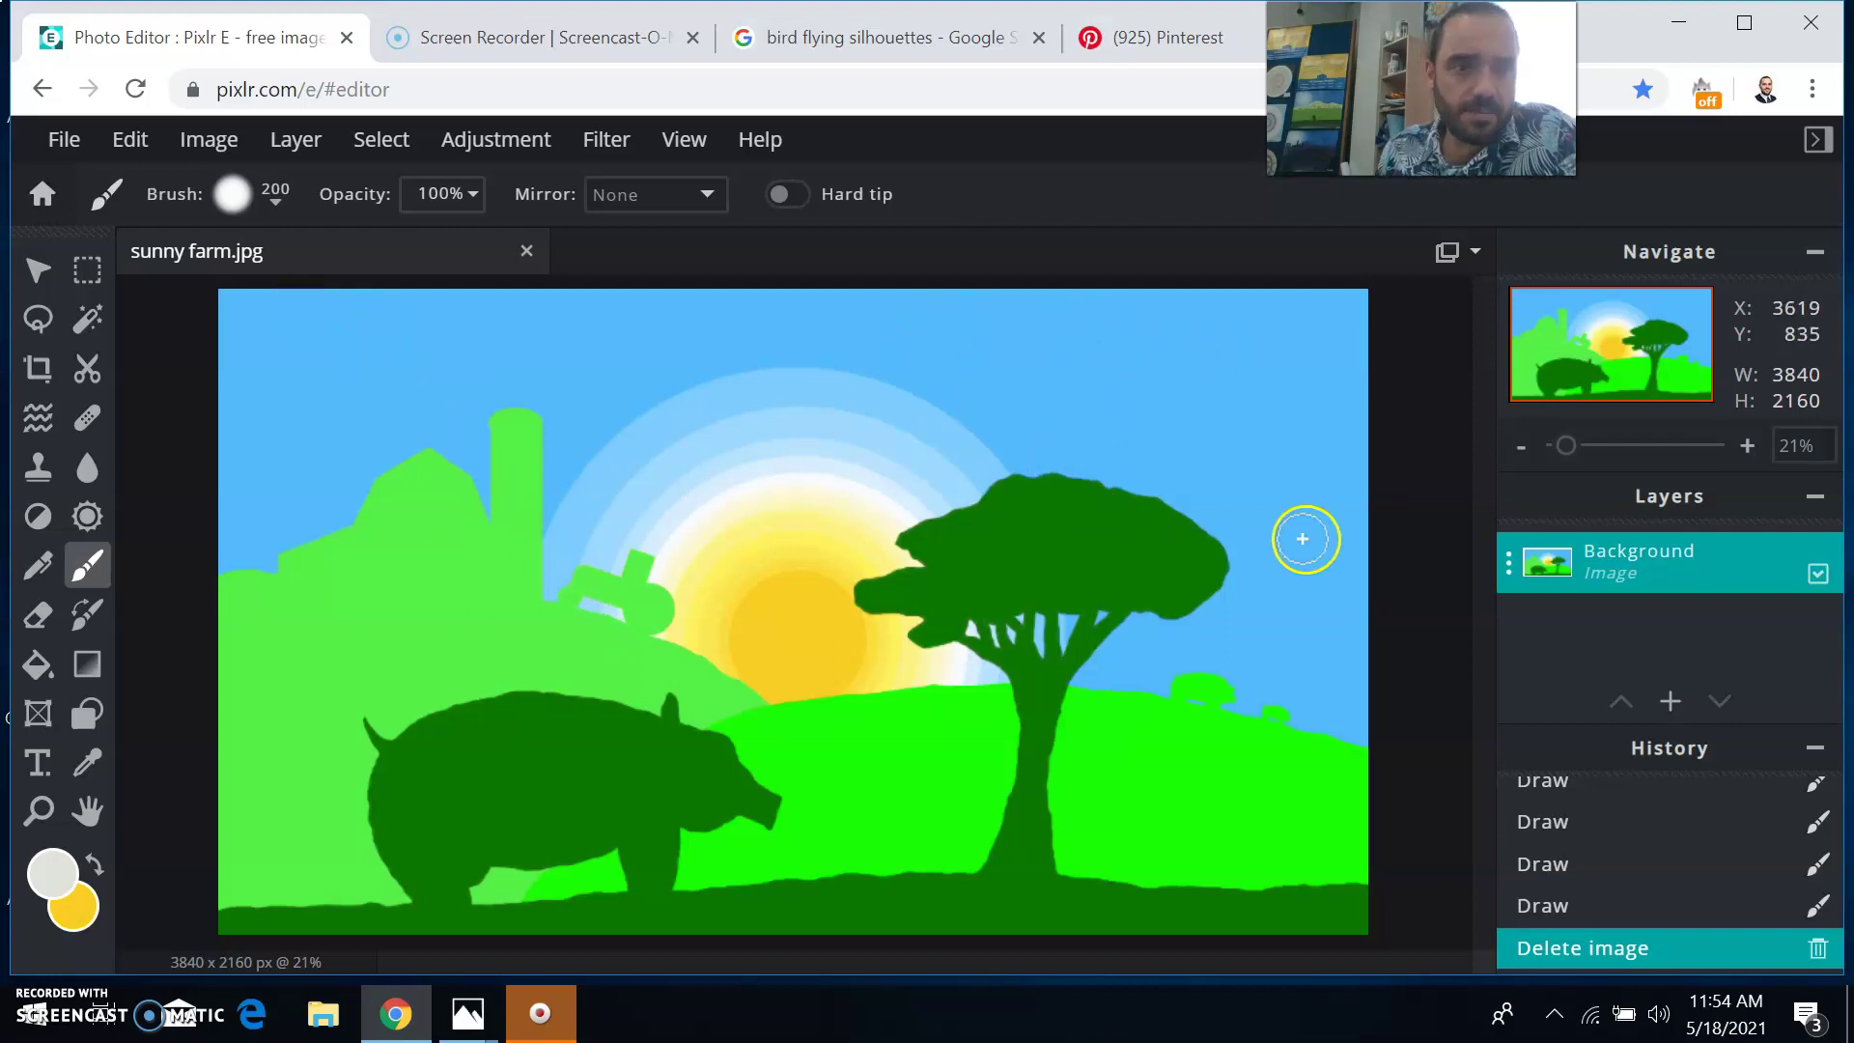
- Add a new empty Layer 3 above the Background of sunny farm.jpg
{"action": "left_click", "coordinate": [294, 139]}
{"action": "left_click", "coordinate": [301, 179]}
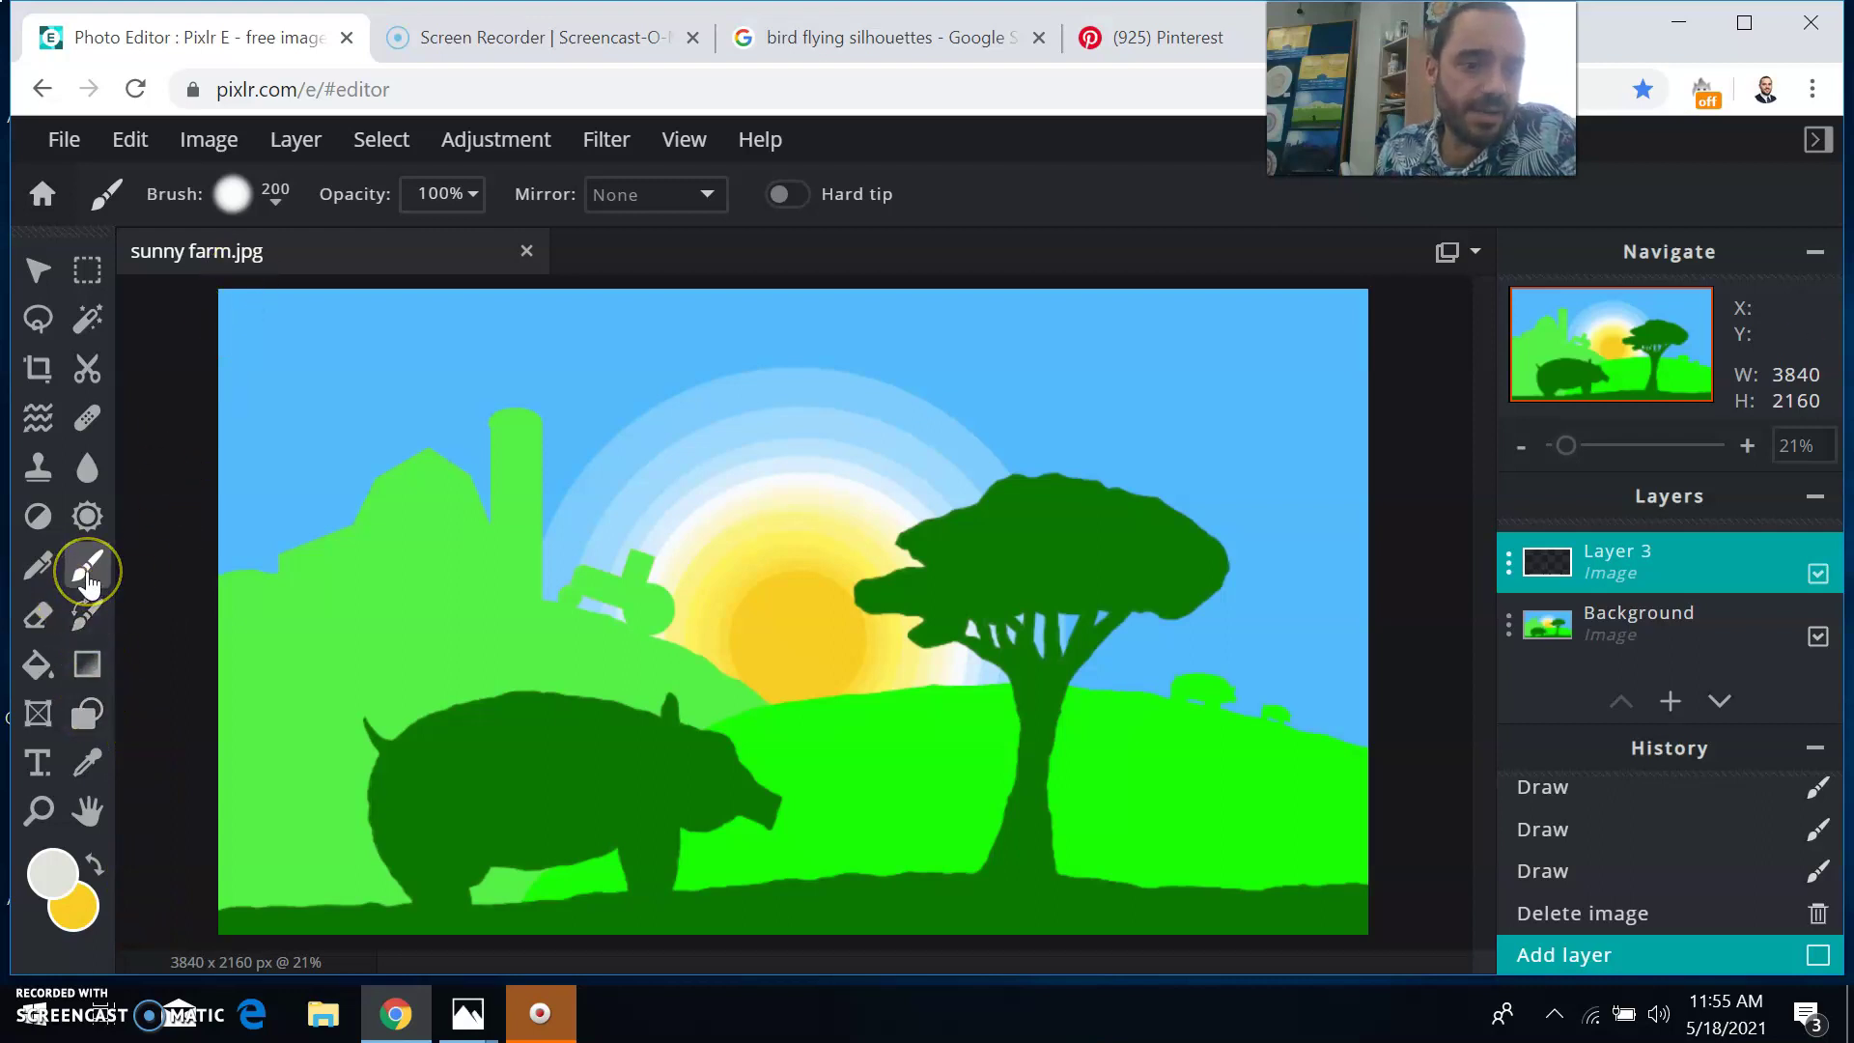
- With a soft white brush, paint four puffy clouds across the upper sky on Layer 3
{"action": "left_click", "coordinate": [277, 200]}
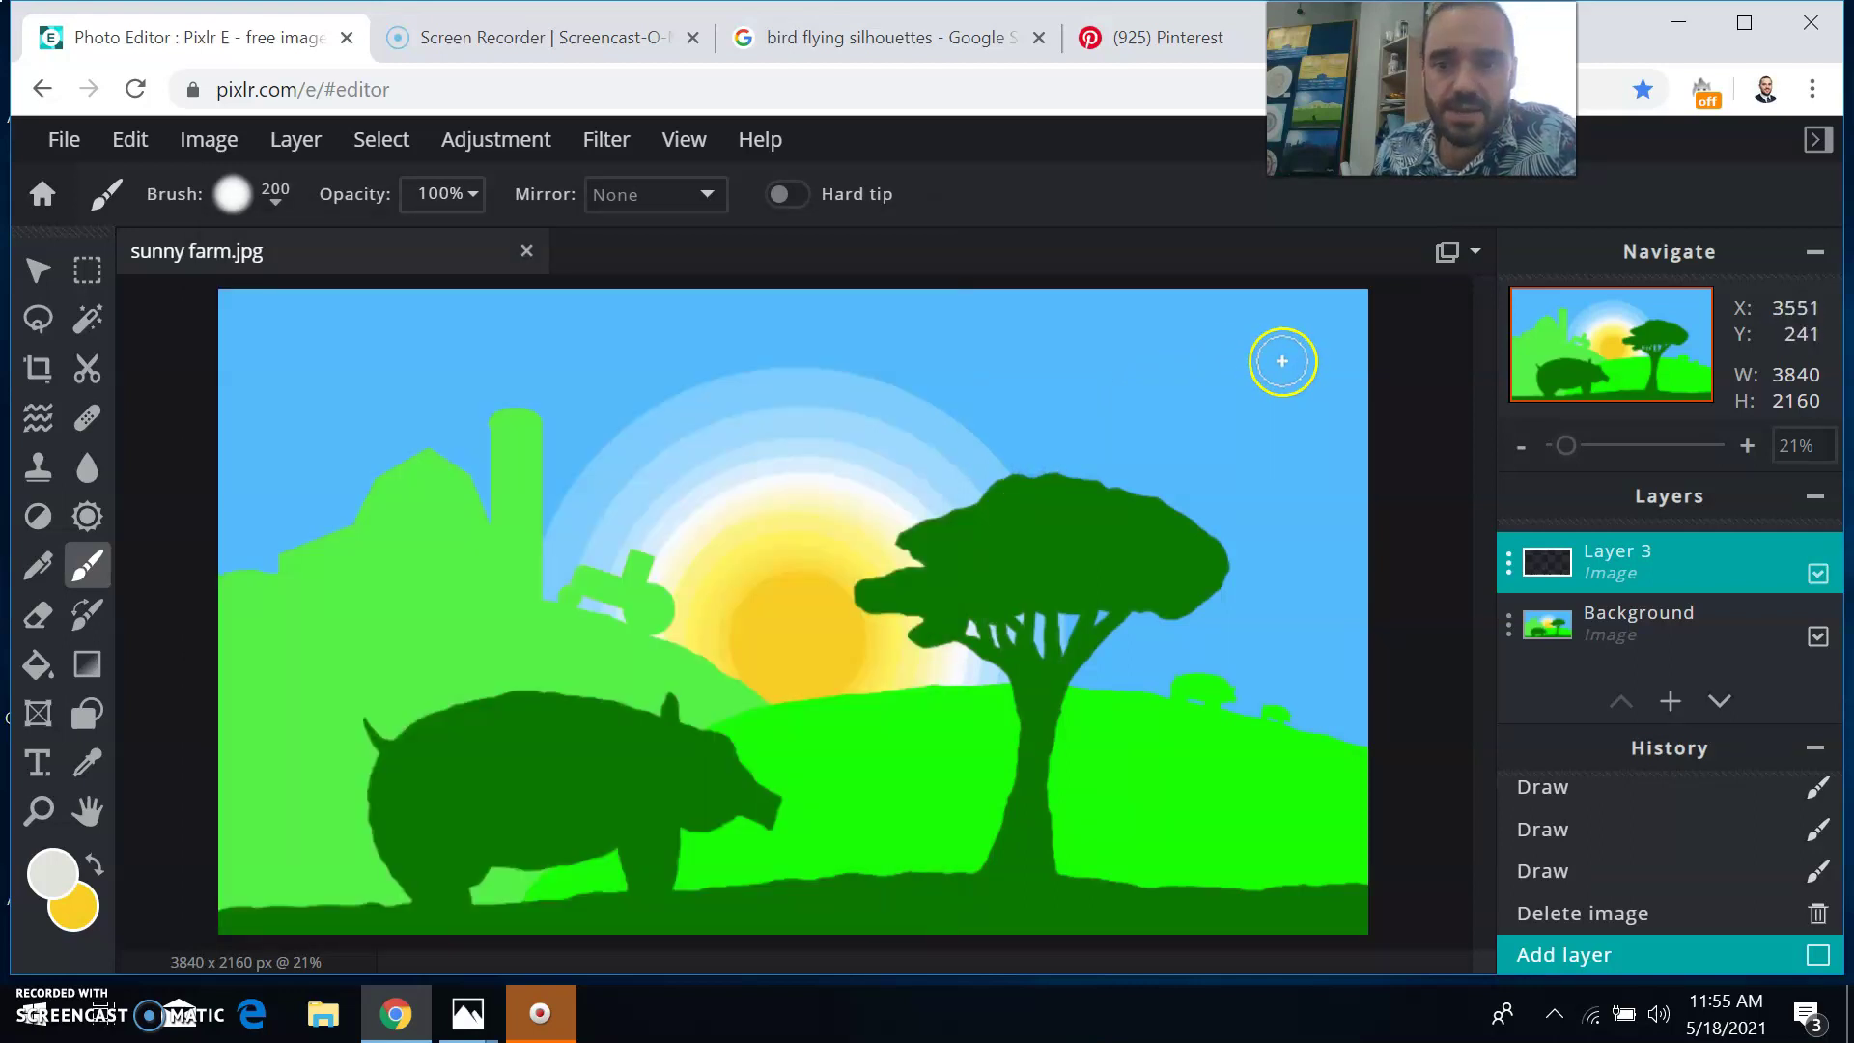
{"action": "left_click_drag", "start_coordinate": [1276, 368], "coordinate": [1141, 380]}
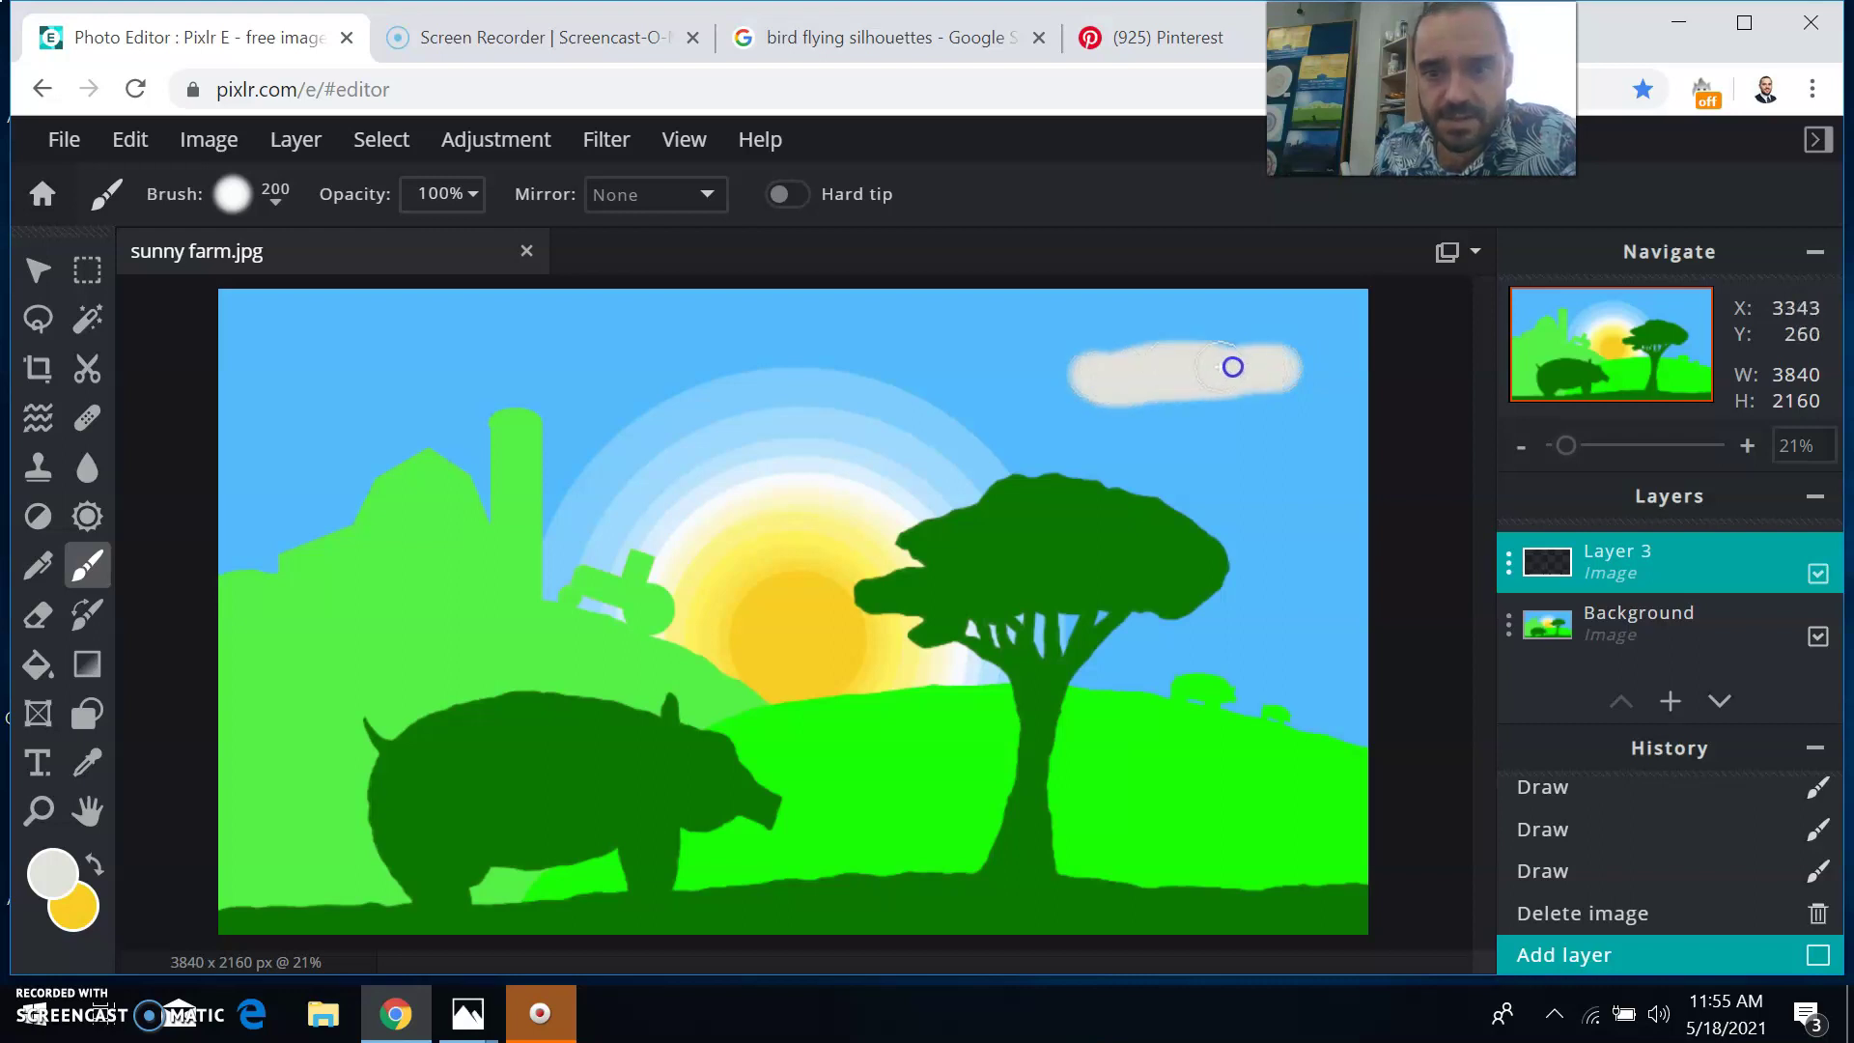
{"action": "mouse_move", "coordinate": [1237, 361]}
{"action": "left_mouse_down"}
{"action": "mouse_move", "coordinate": [1169, 348]}
{"action": "mouse_move", "coordinate": [1262, 335]}
{"action": "left_mouse_up"}
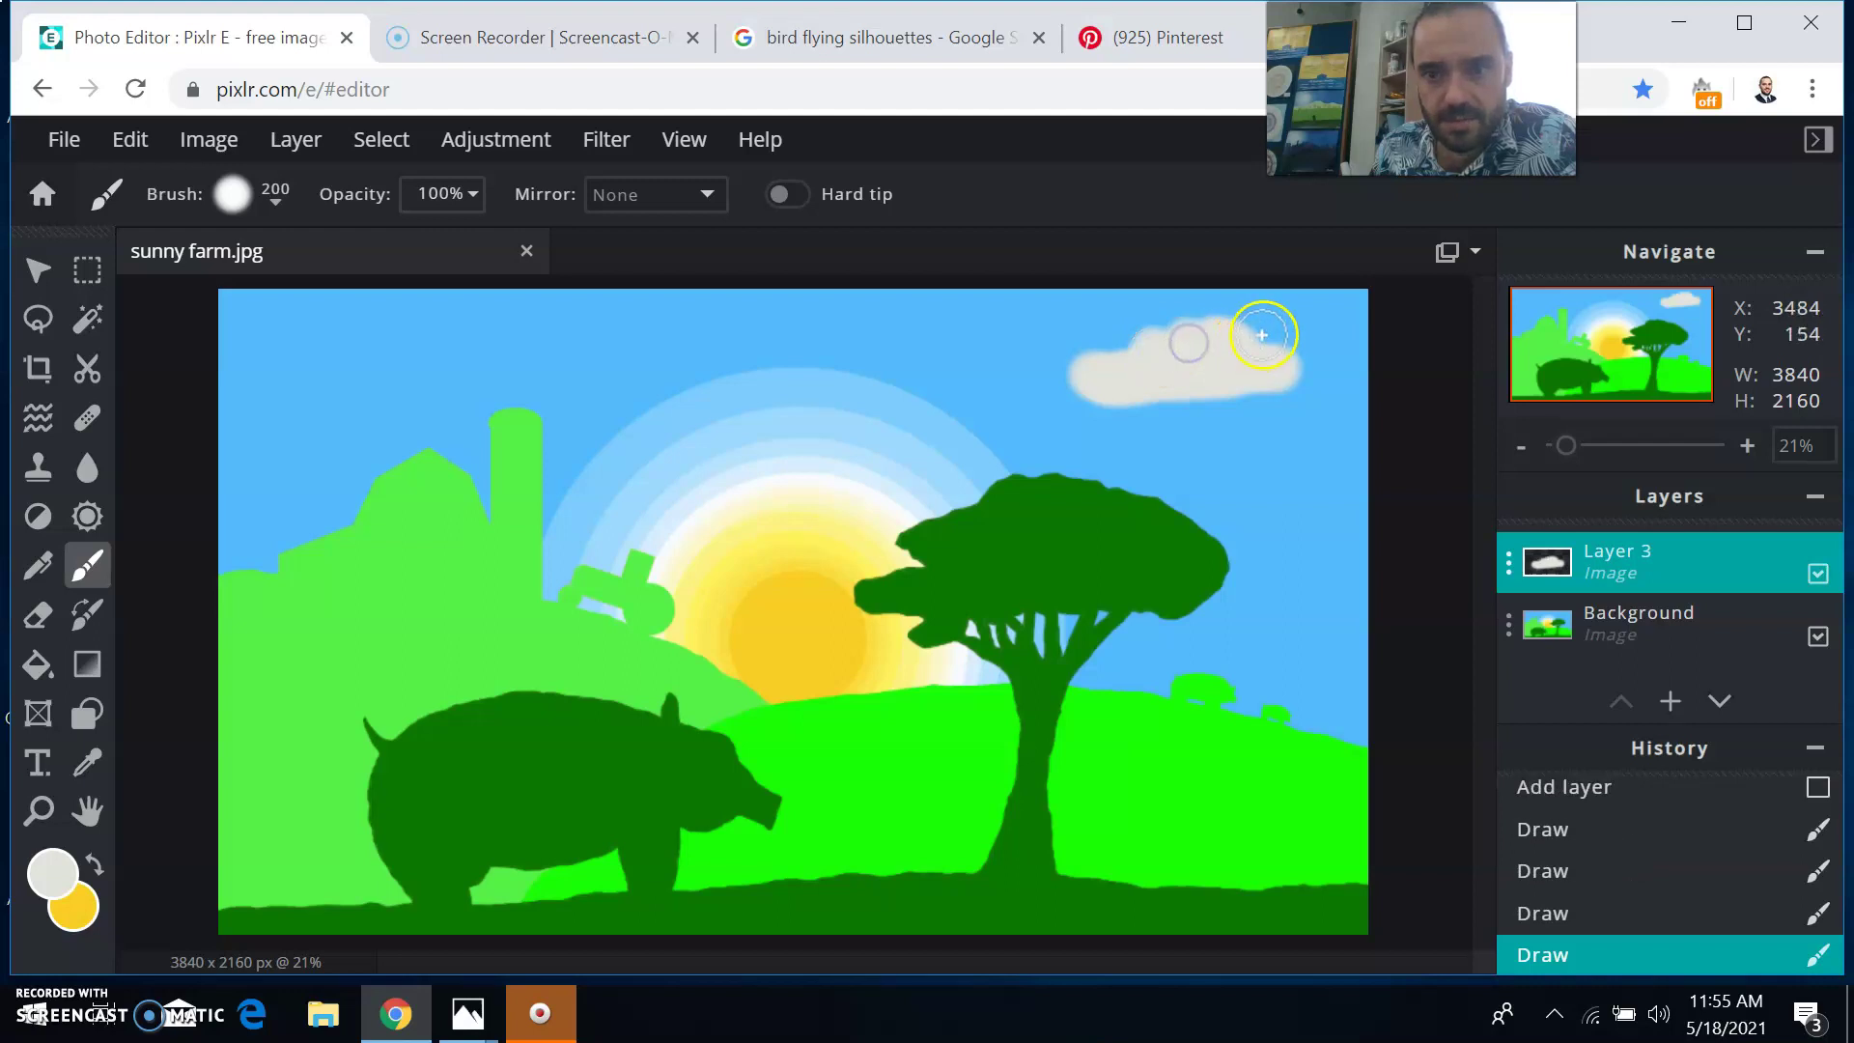
{"action": "left_click", "coordinate": [931, 357]}
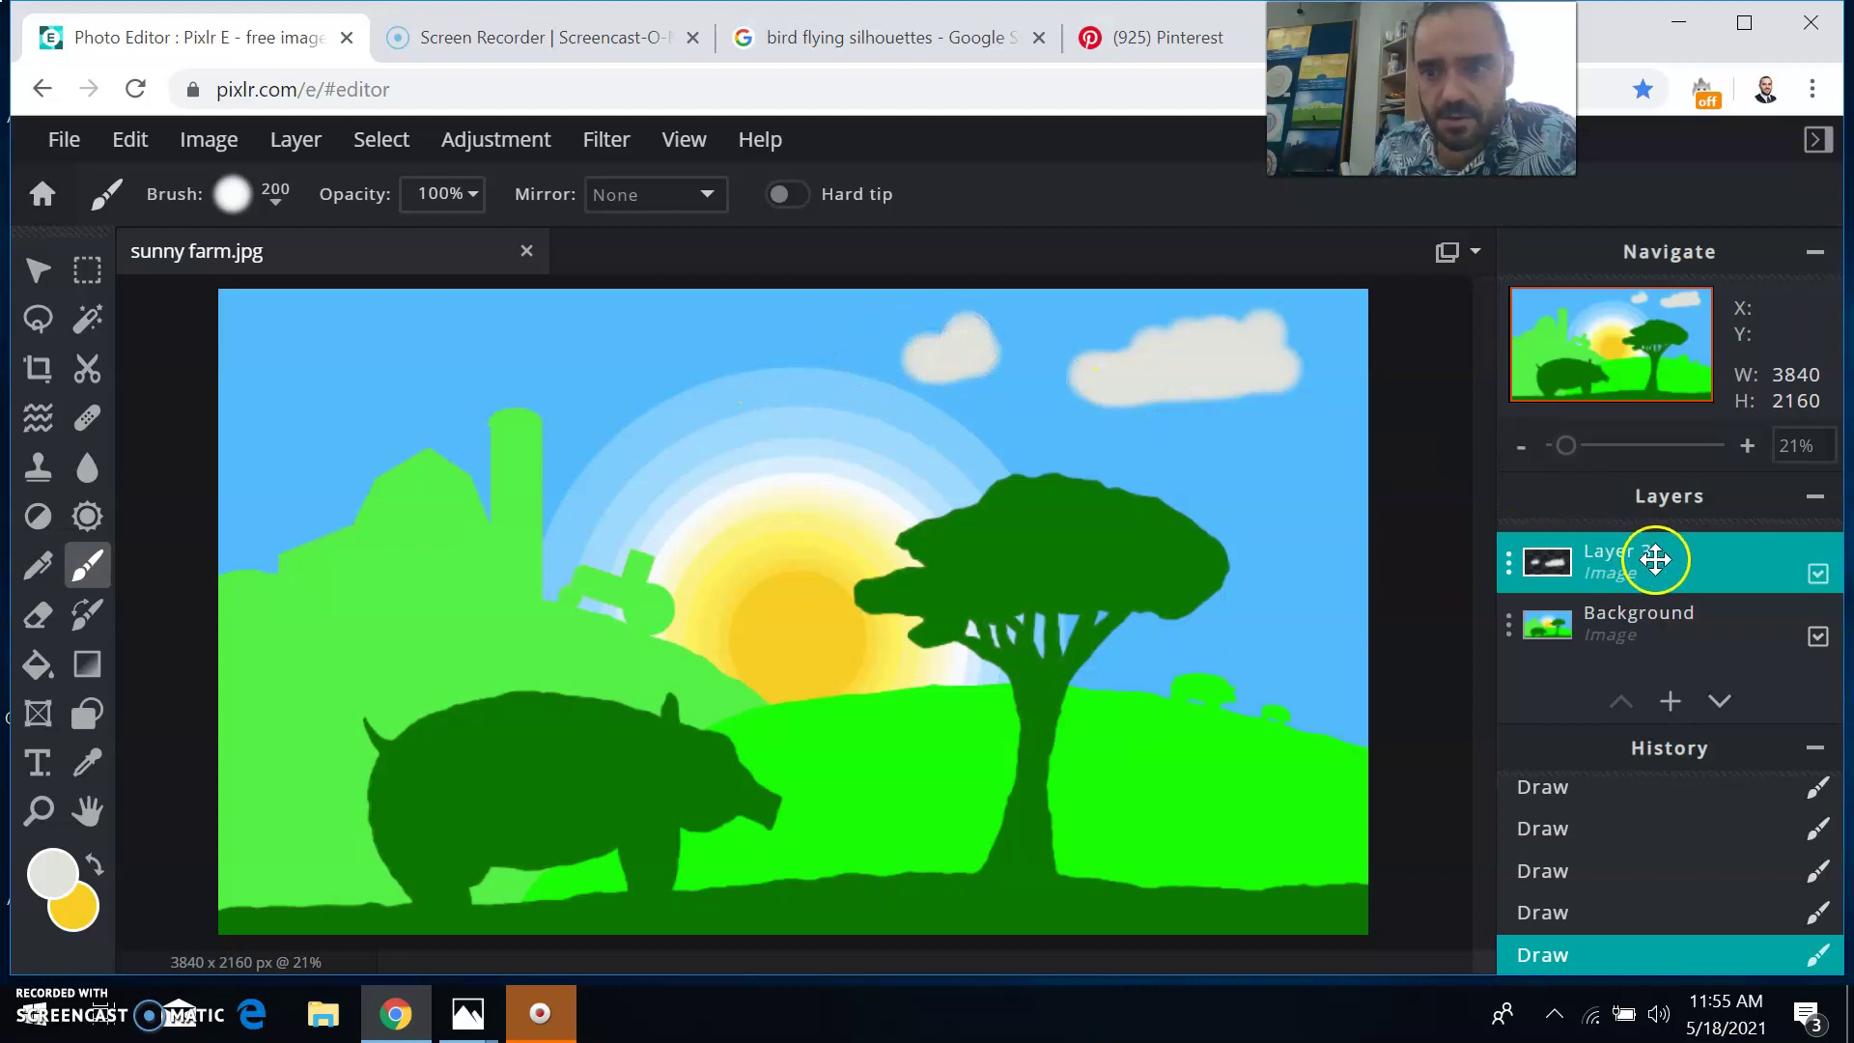
{"action": "left_click_drag", "start_coordinate": [570, 365], "coordinate": [432, 364]}
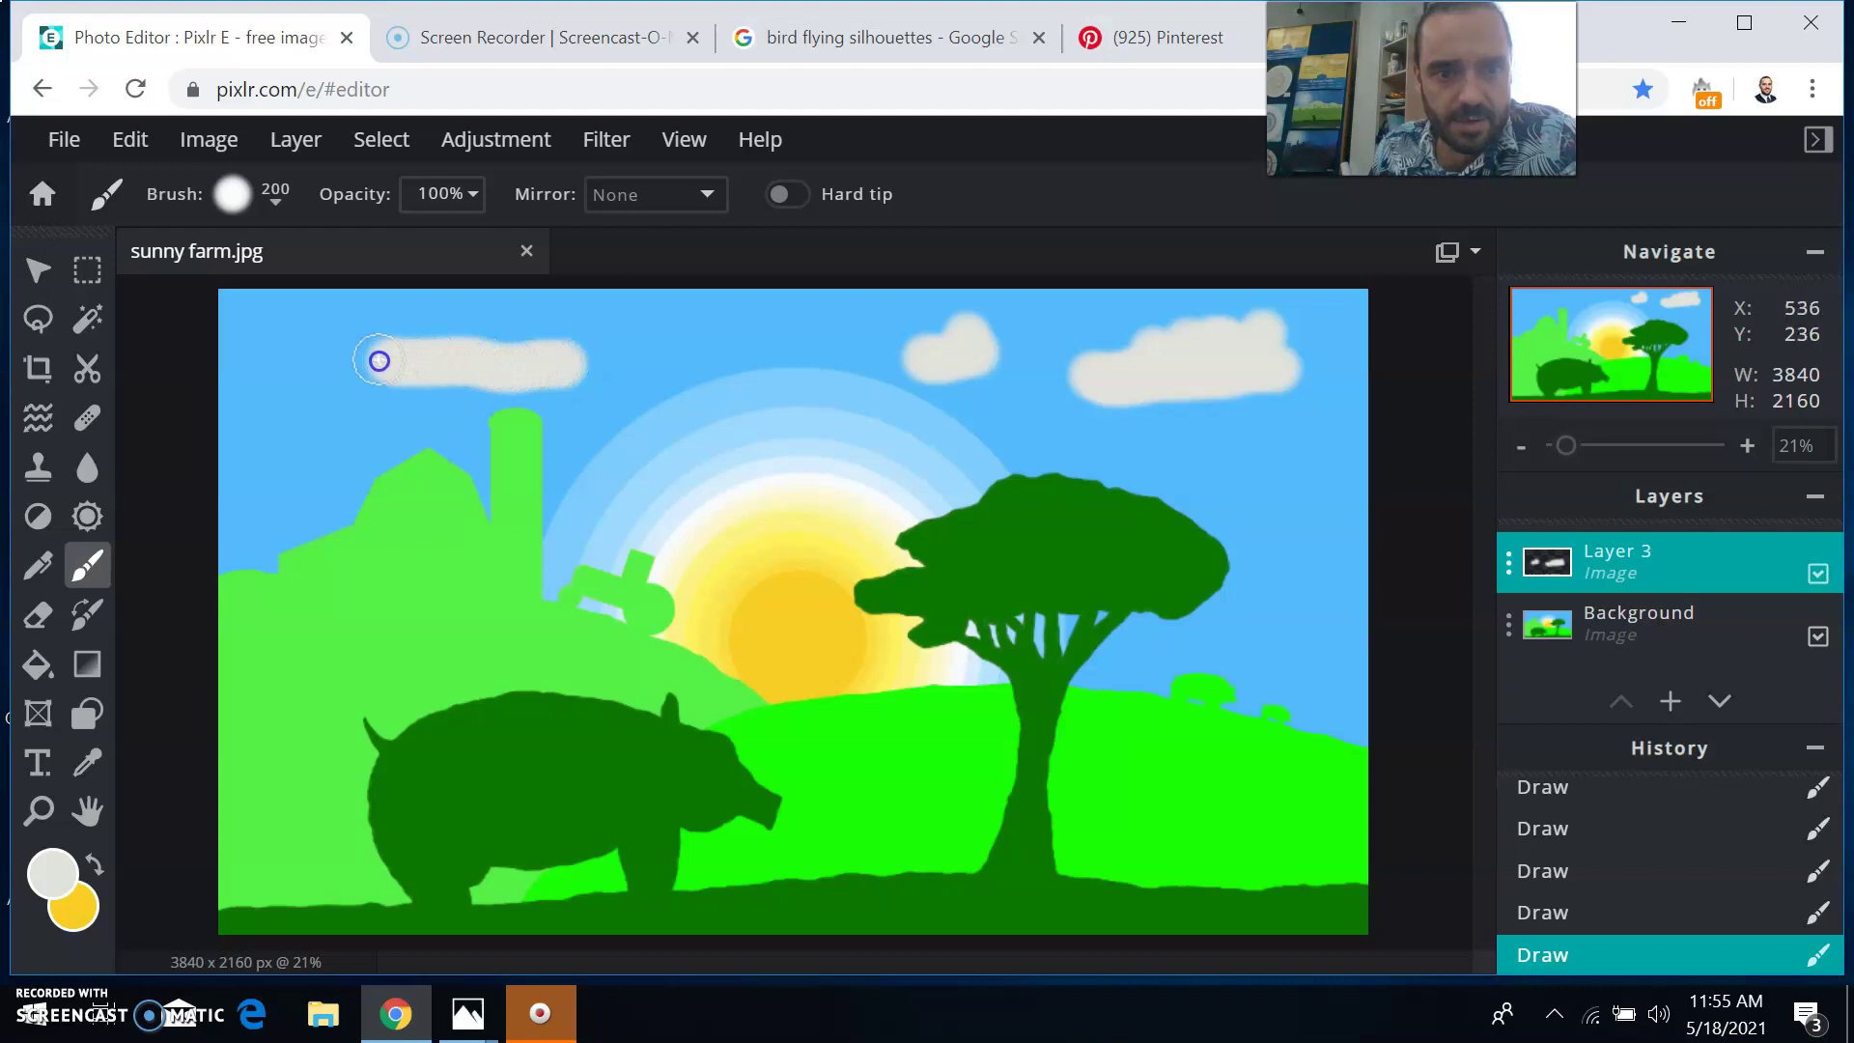
{"action": "left_click_drag", "start_coordinate": [316, 362], "coordinate": [316, 362]}
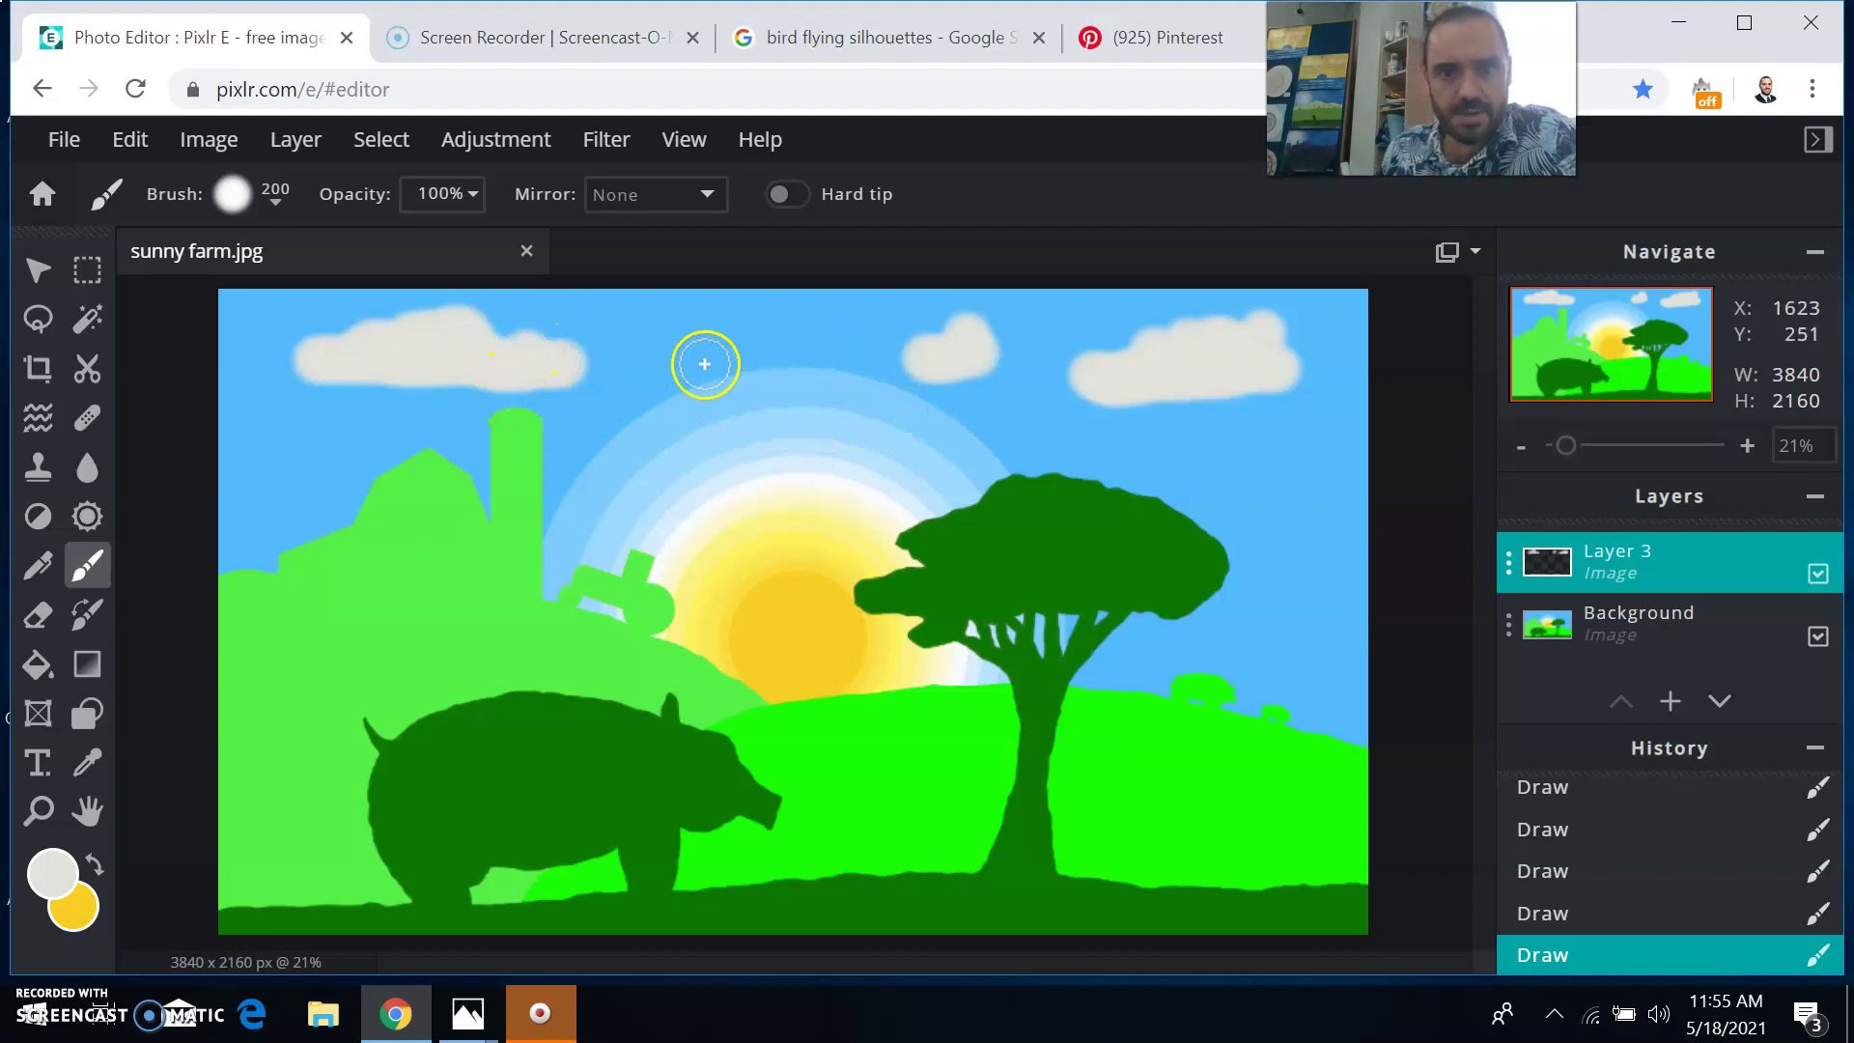
{"action": "left_click_drag", "start_coordinate": [705, 364], "coordinate": [724, 358]}
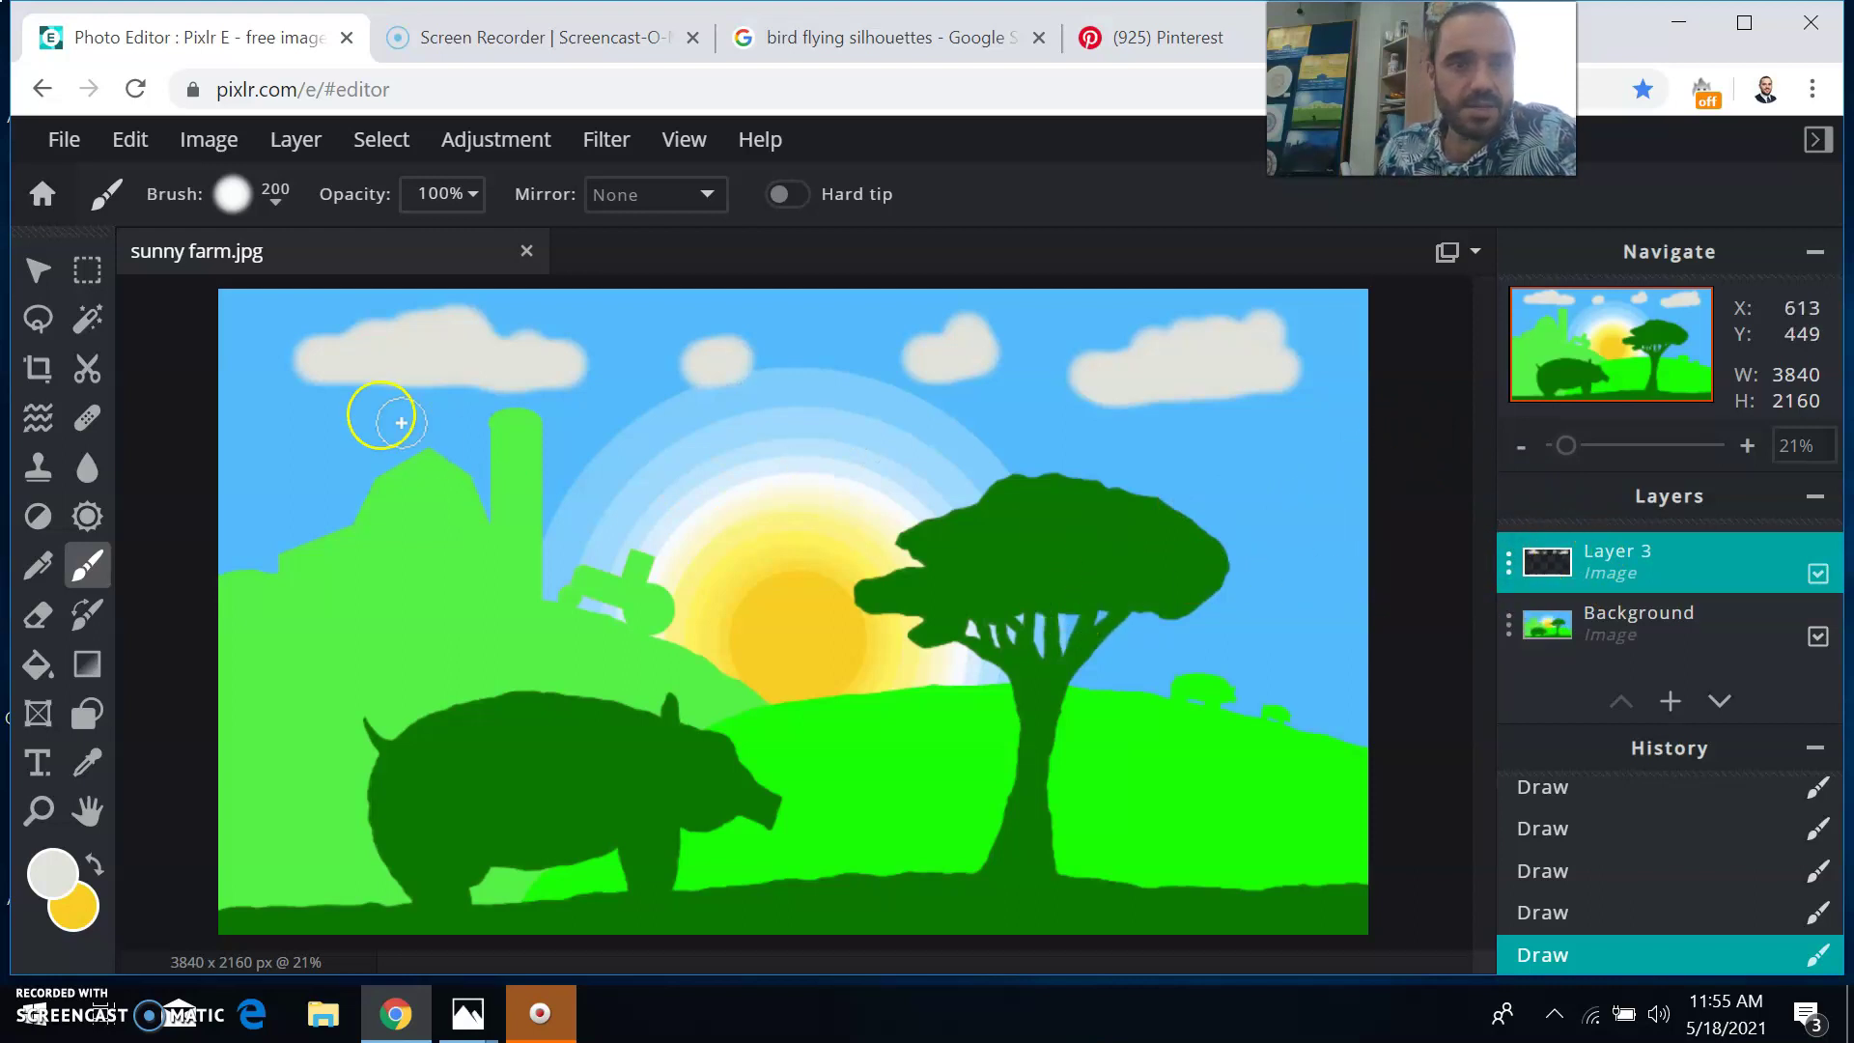
- Drag the cloud layer right and up to the top edge (Y 0) with the Move tool
{"action": "left_click", "coordinate": [29, 280]}
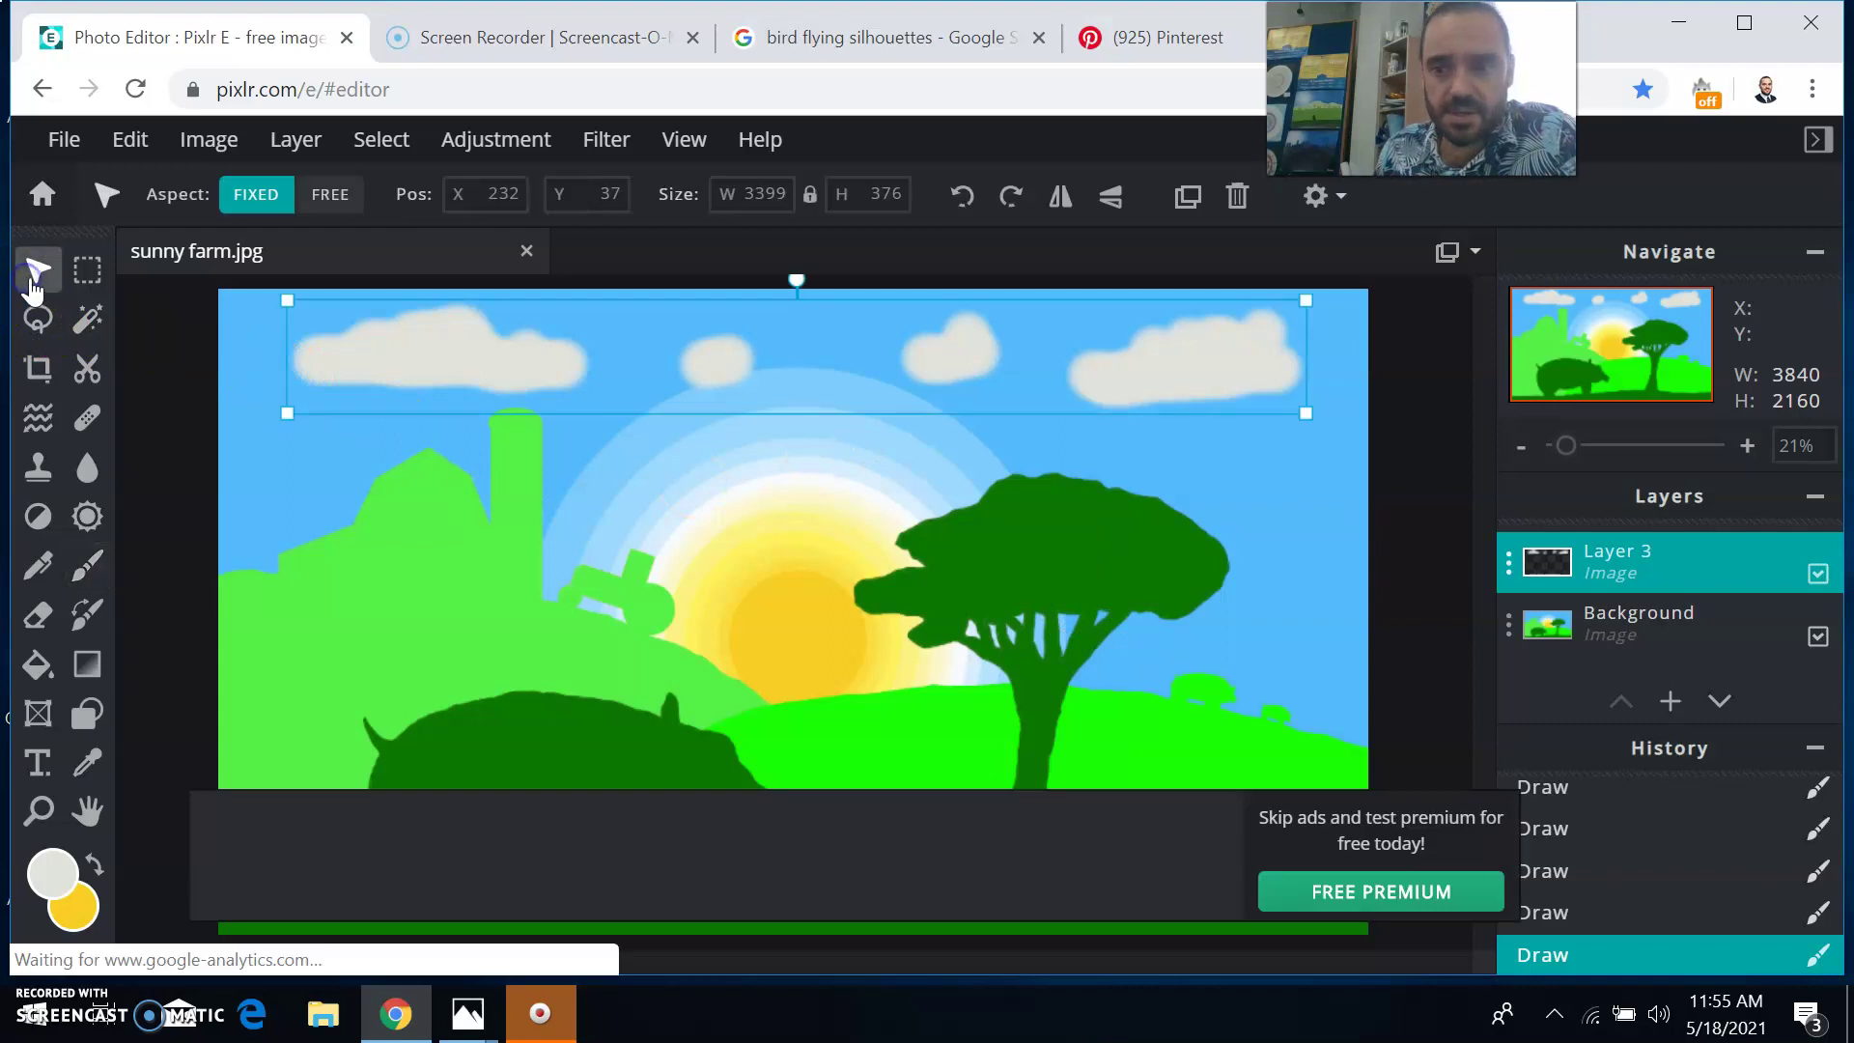
{"action": "left_click_drag", "start_coordinate": [571, 416], "coordinate": [1113, 367]}
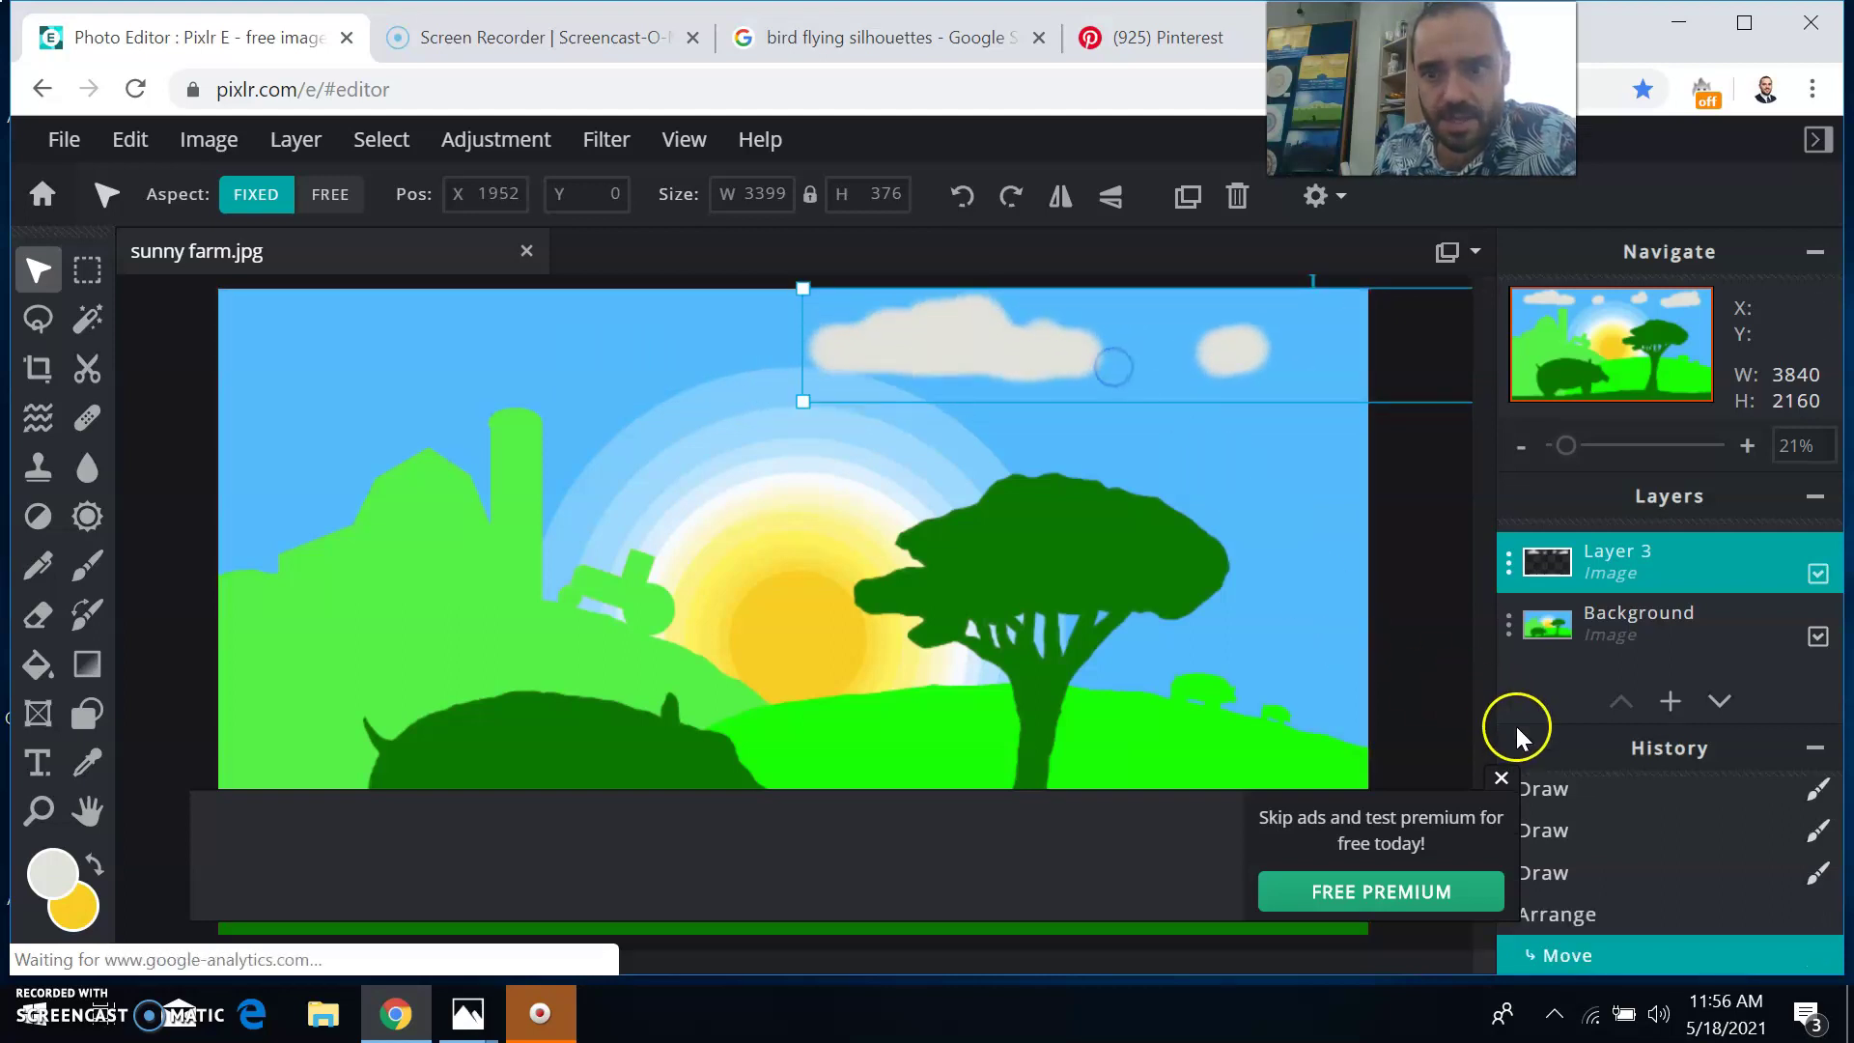
- Dismiss the ad and download the frame as sunny farm 1.jpg at 100% quality
{"action": "left_click", "coordinate": [1502, 780]}
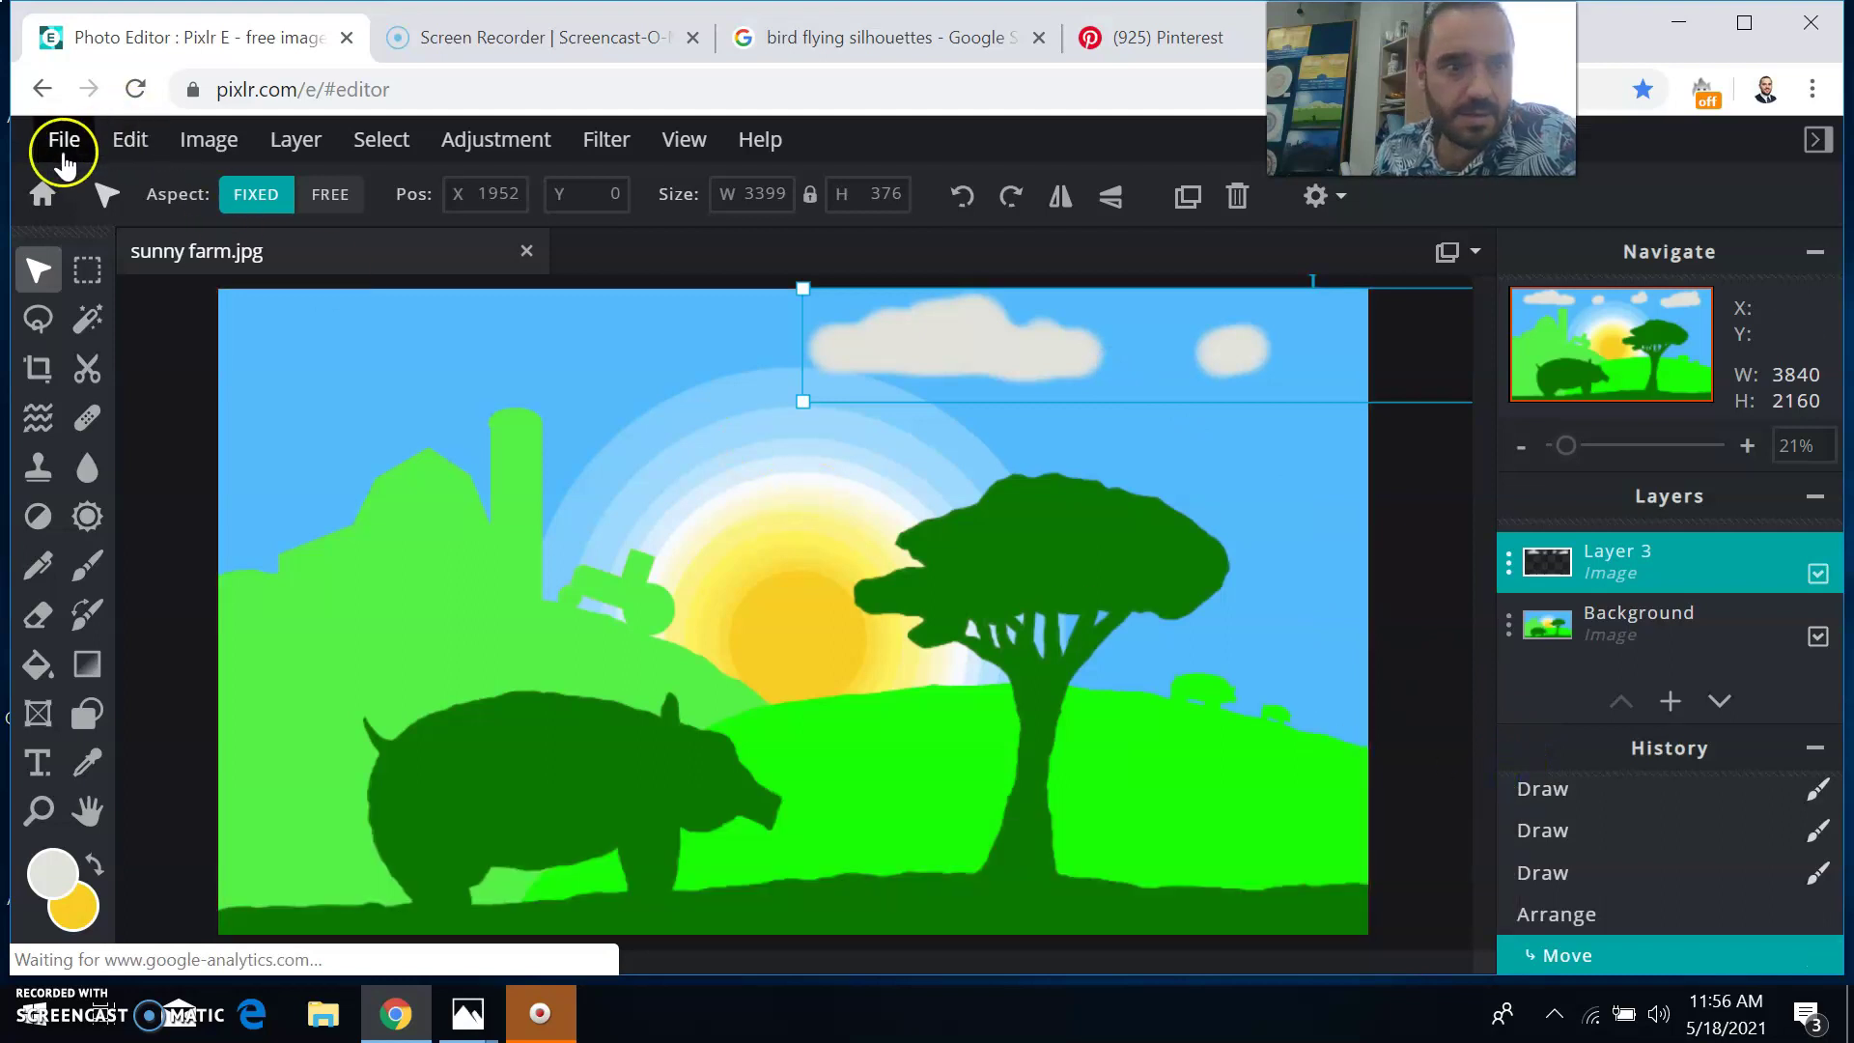
{"action": "left_click", "coordinate": [62, 155]}
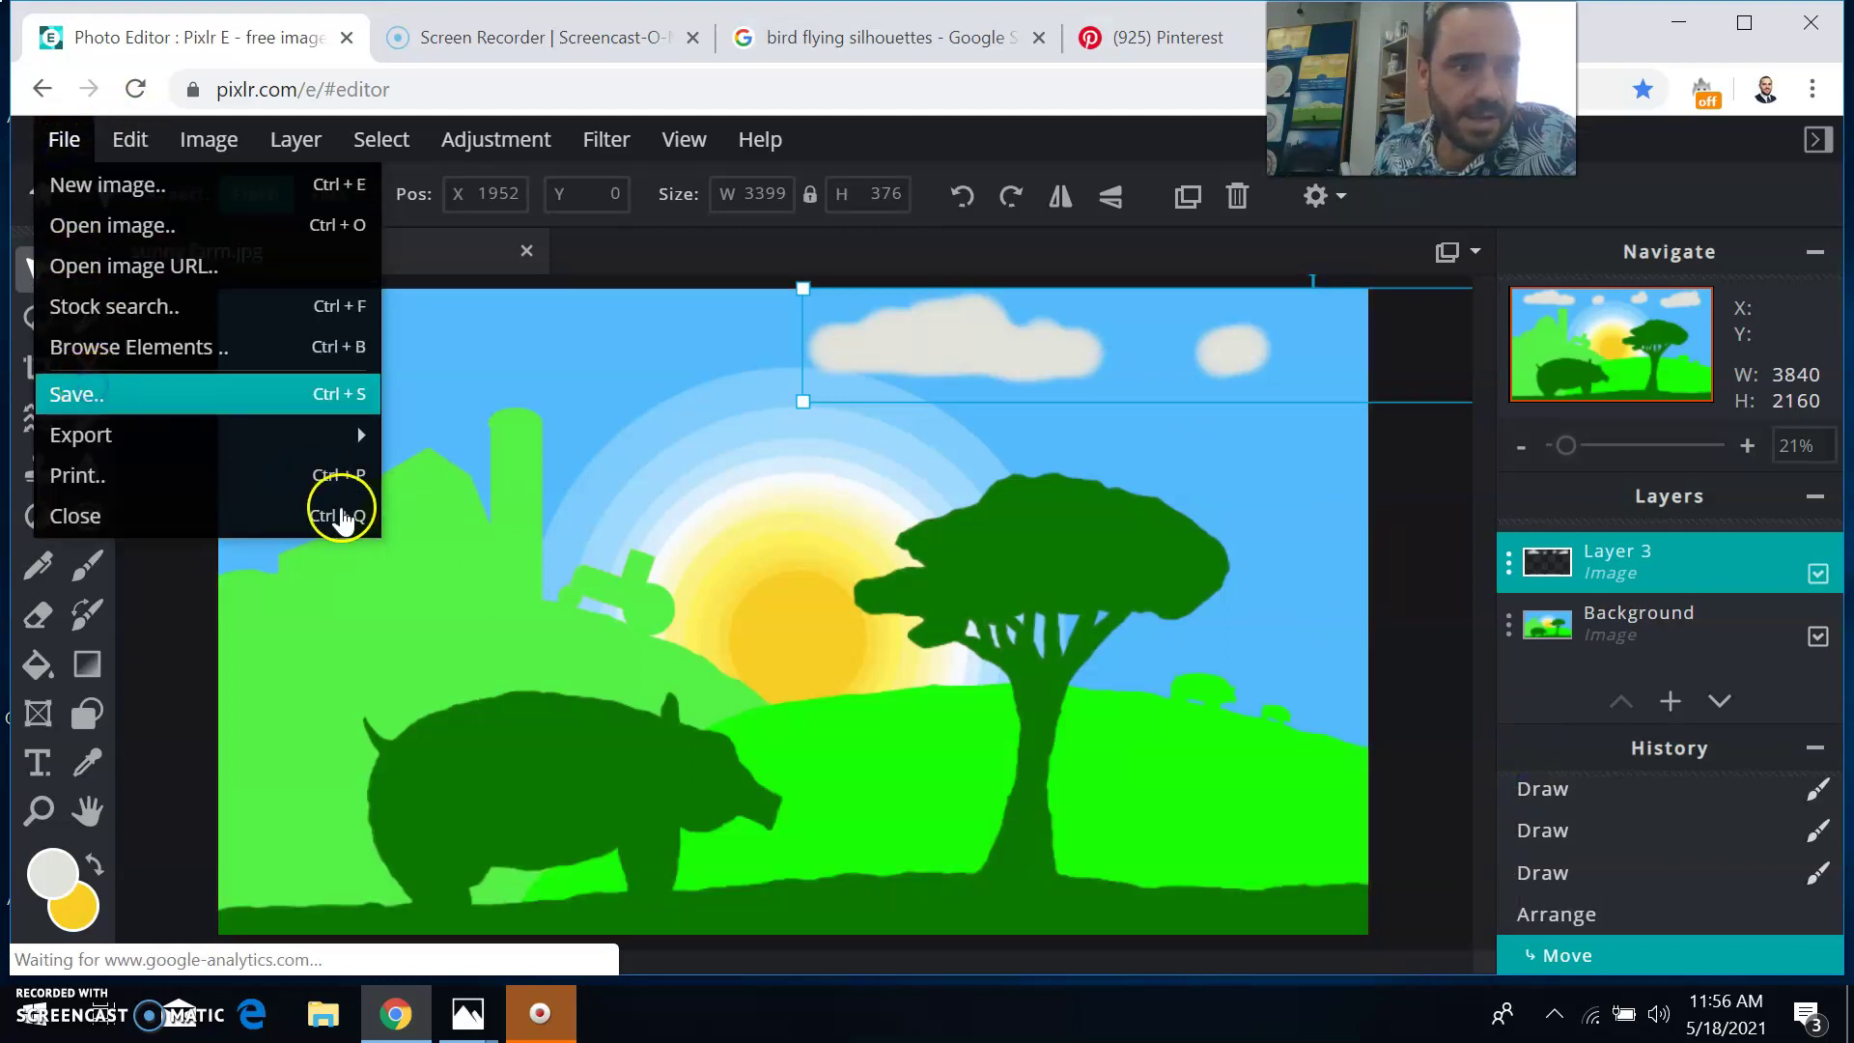
{"action": "left_click", "coordinate": [193, 394]}
{"action": "left_click", "coordinate": [1060, 423]}
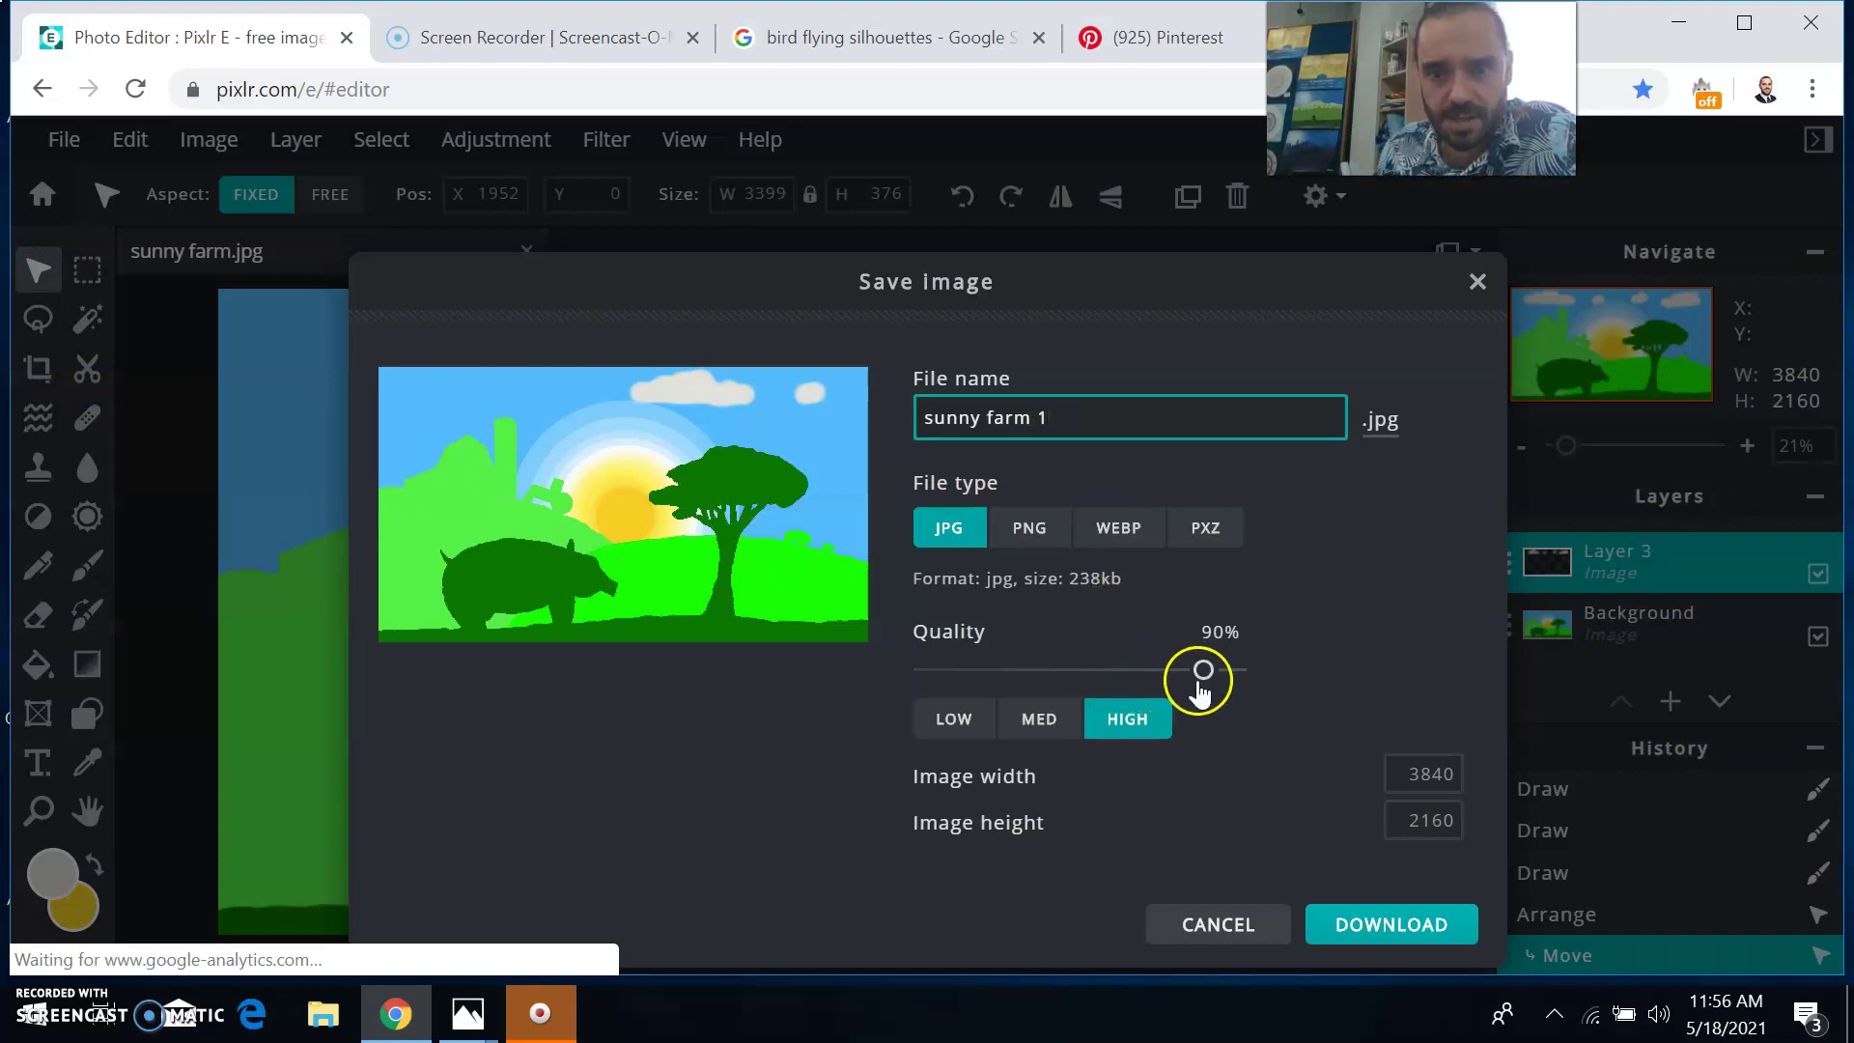
{"action": "left_click_drag", "start_coordinate": [1201, 675], "coordinate": [1248, 676]}
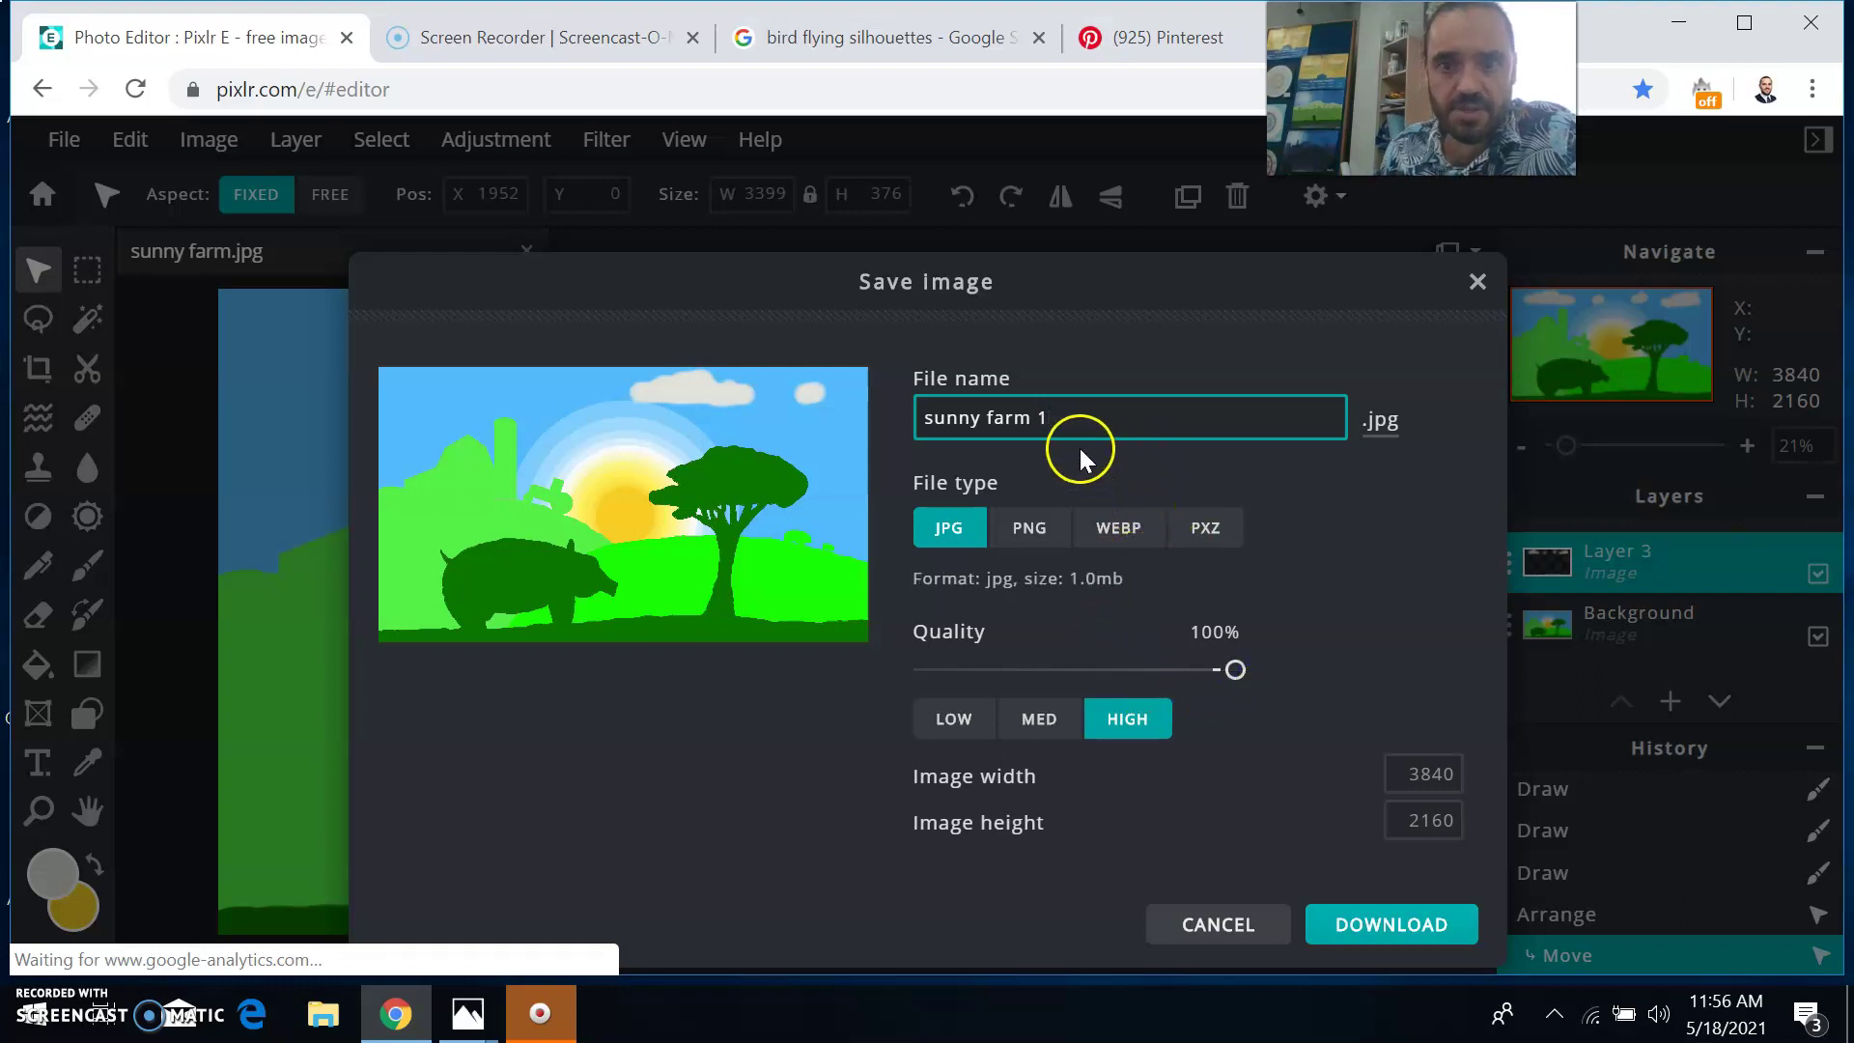
{"action": "left_click", "coordinate": [1399, 942]}
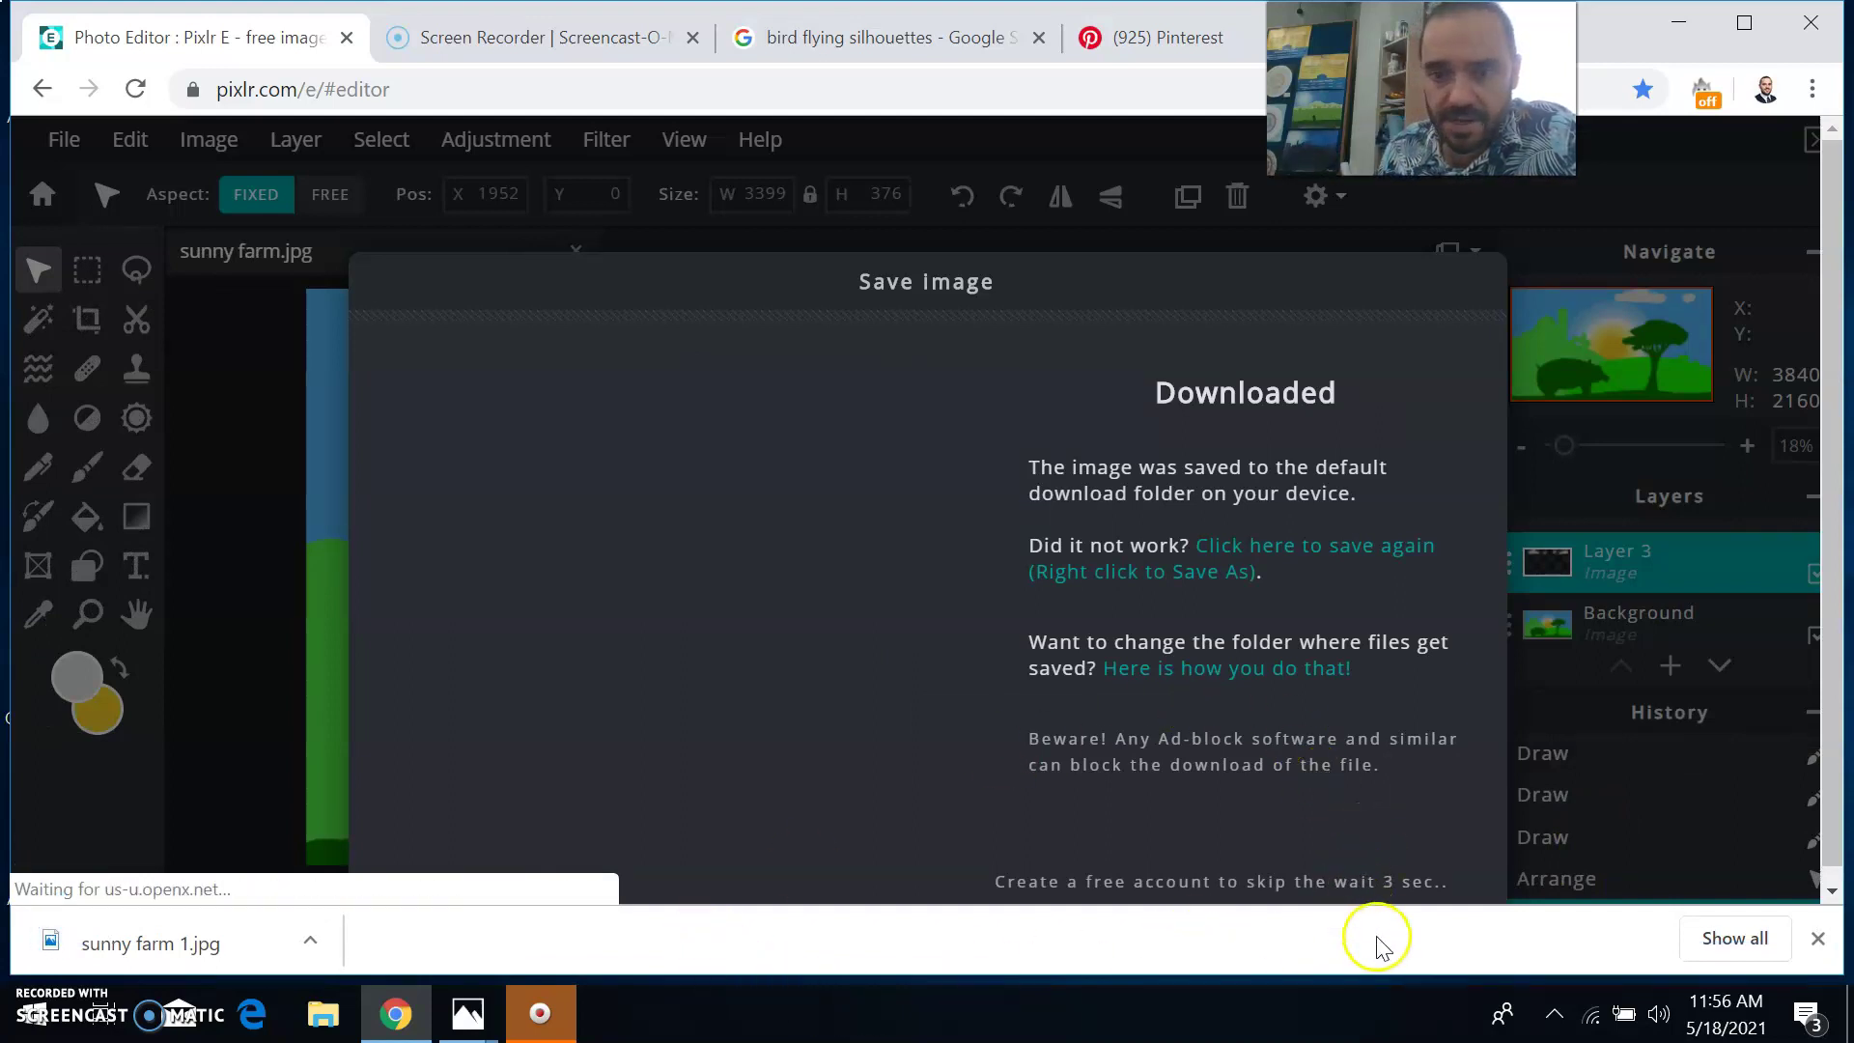
{"action": "left_click", "coordinate": [1416, 875]}
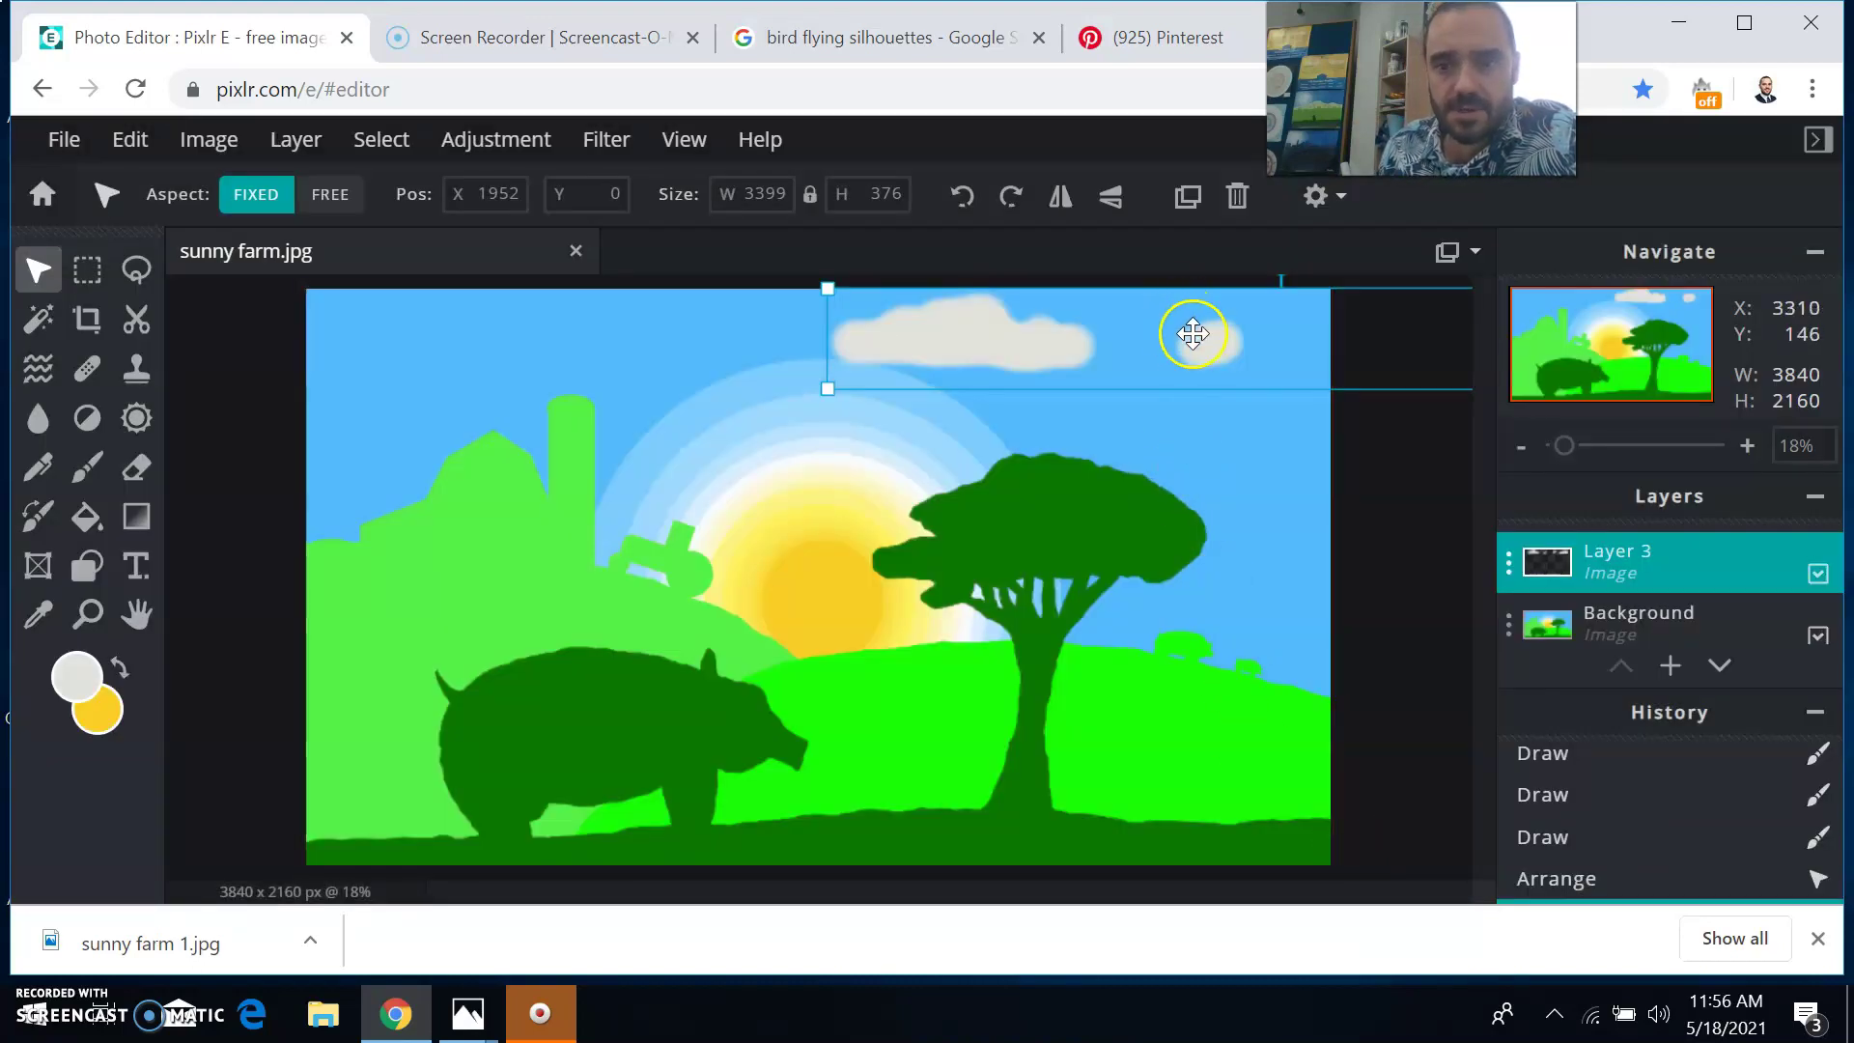
- Nudge the cloud layer left, then export it as sunny farm 2.jpg at 100% quality
{"action": "left_click_drag", "start_coordinate": [1194, 333], "coordinate": [1161, 332]}
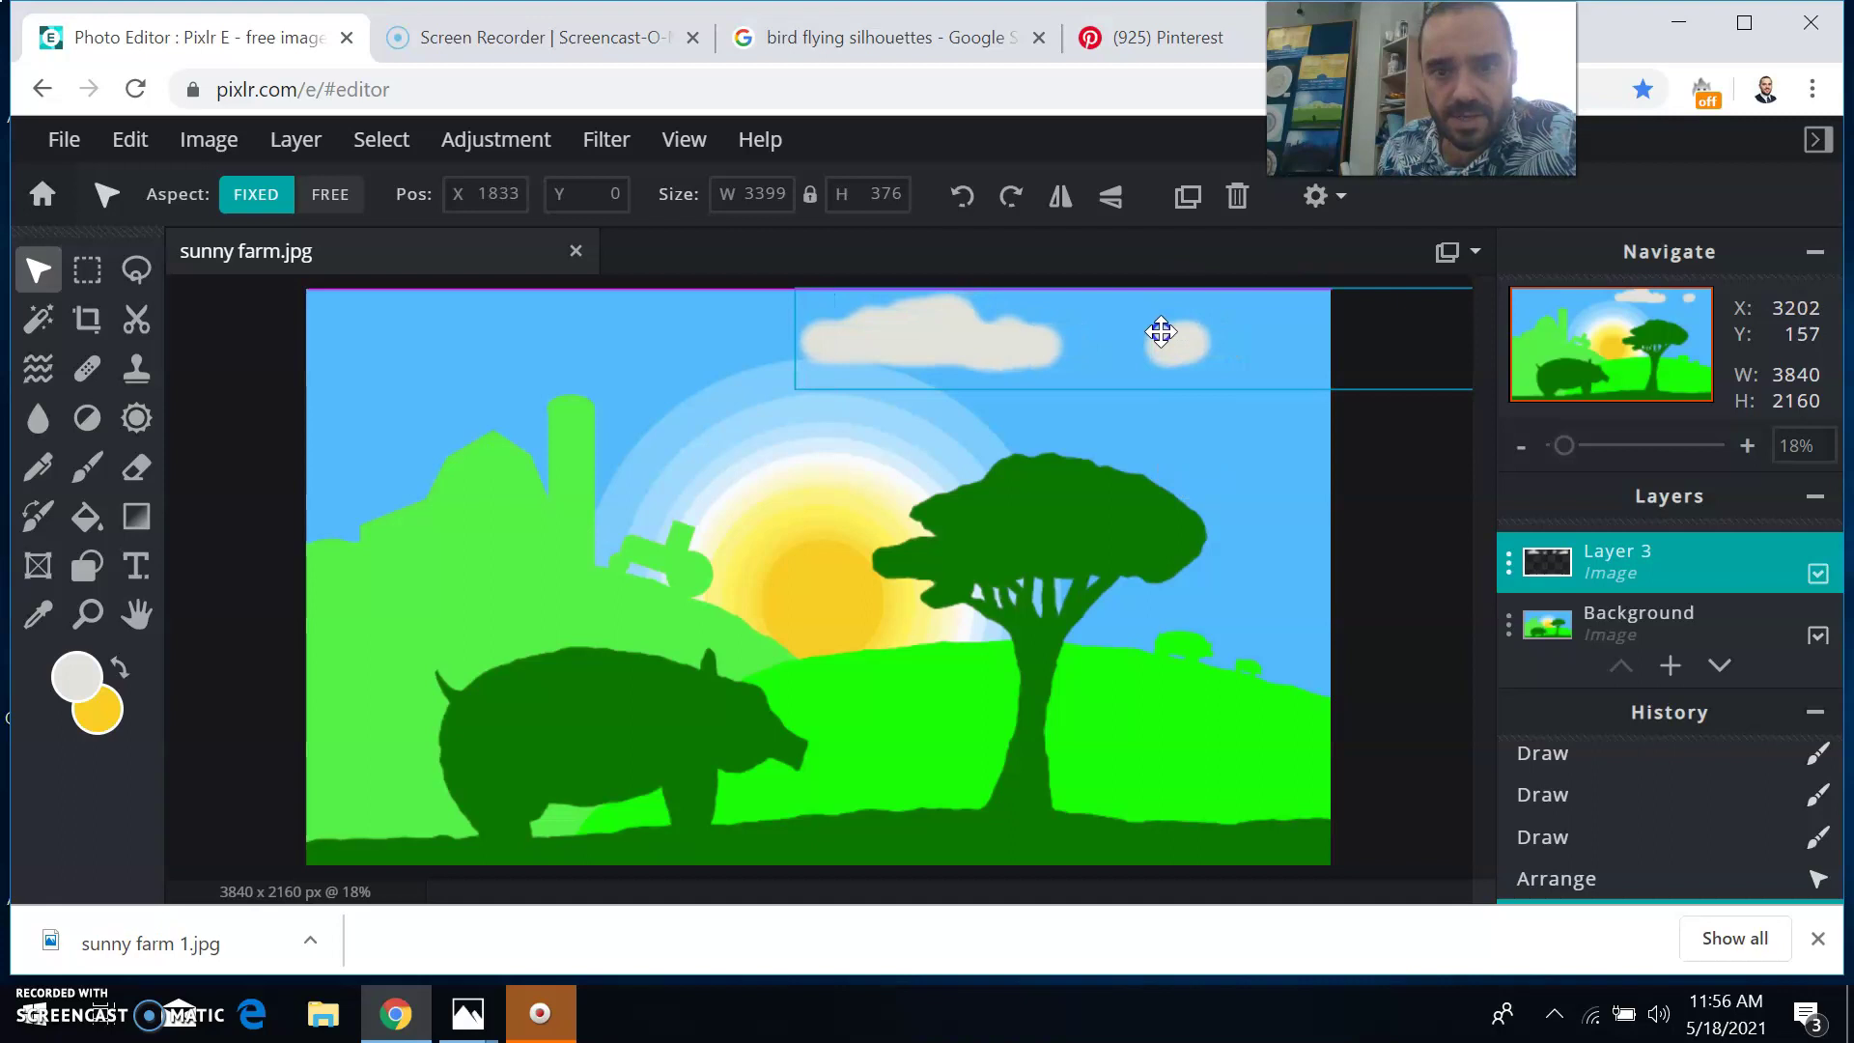
{"action": "left_click", "coordinate": [64, 141]}
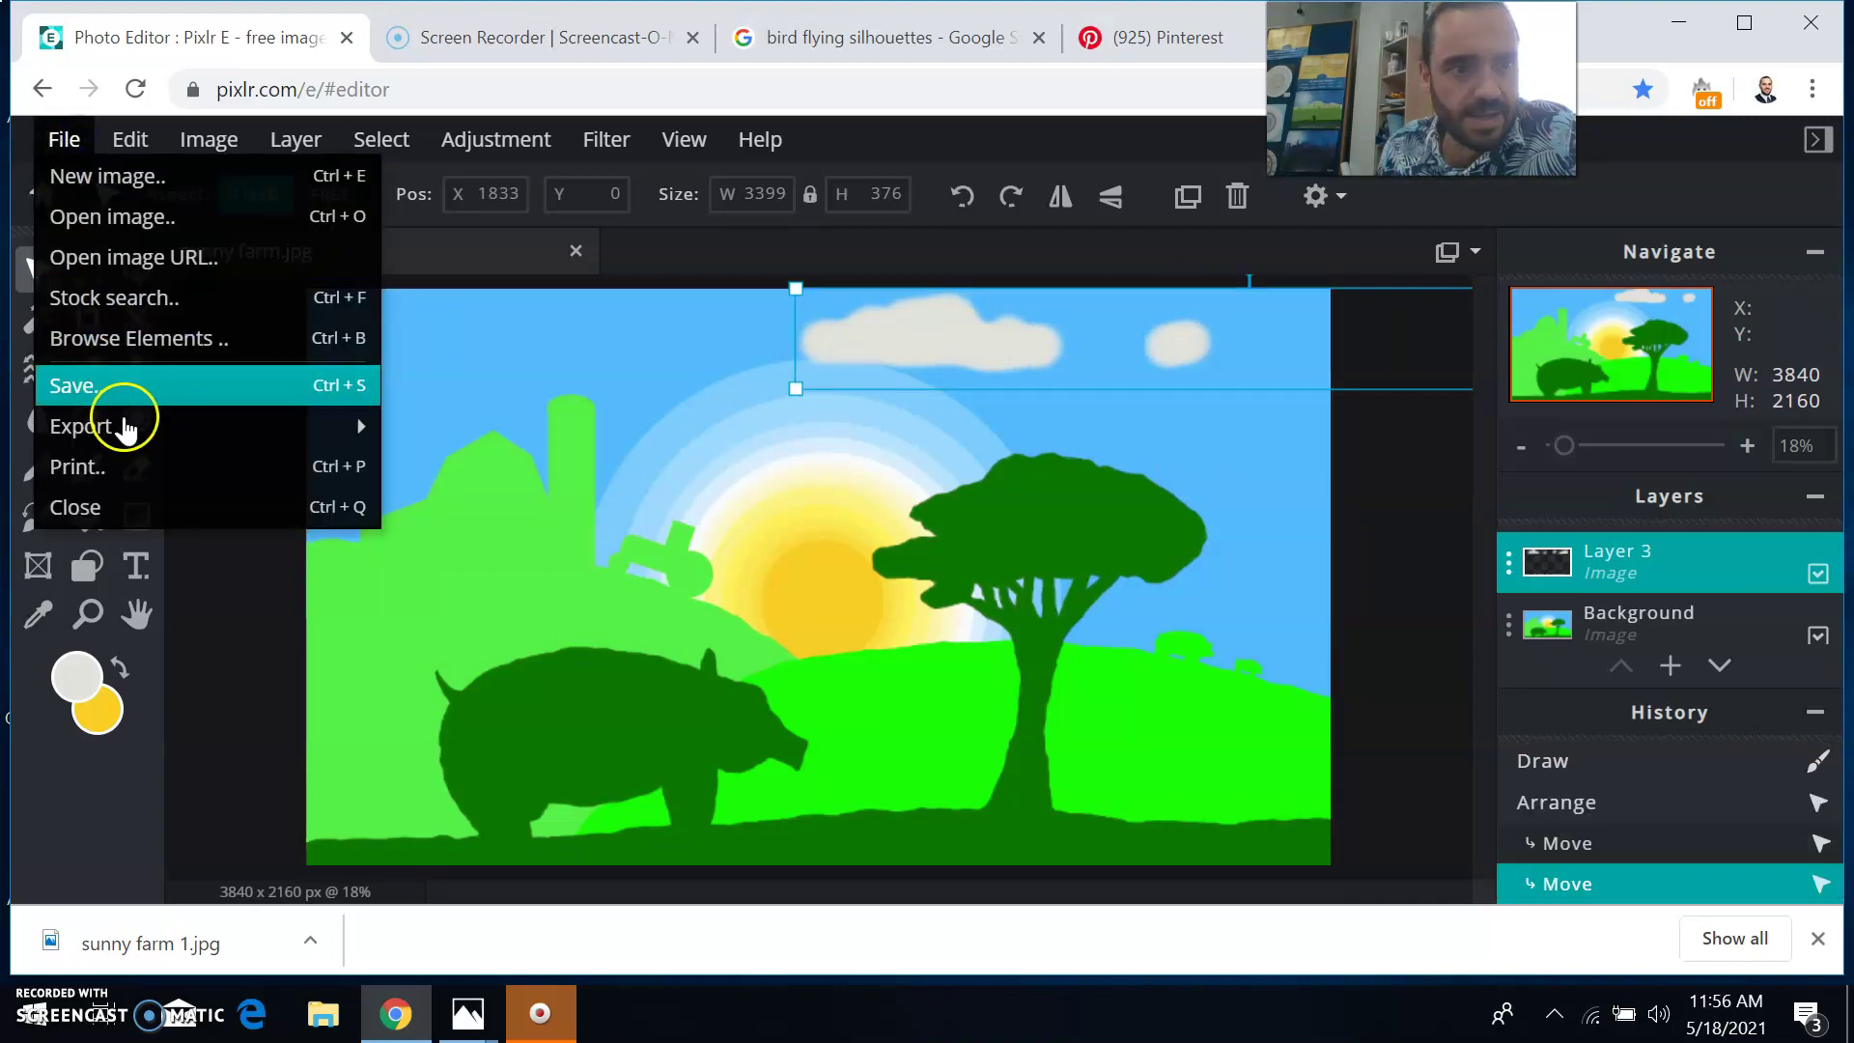
{"action": "left_click", "coordinate": [118, 389]}
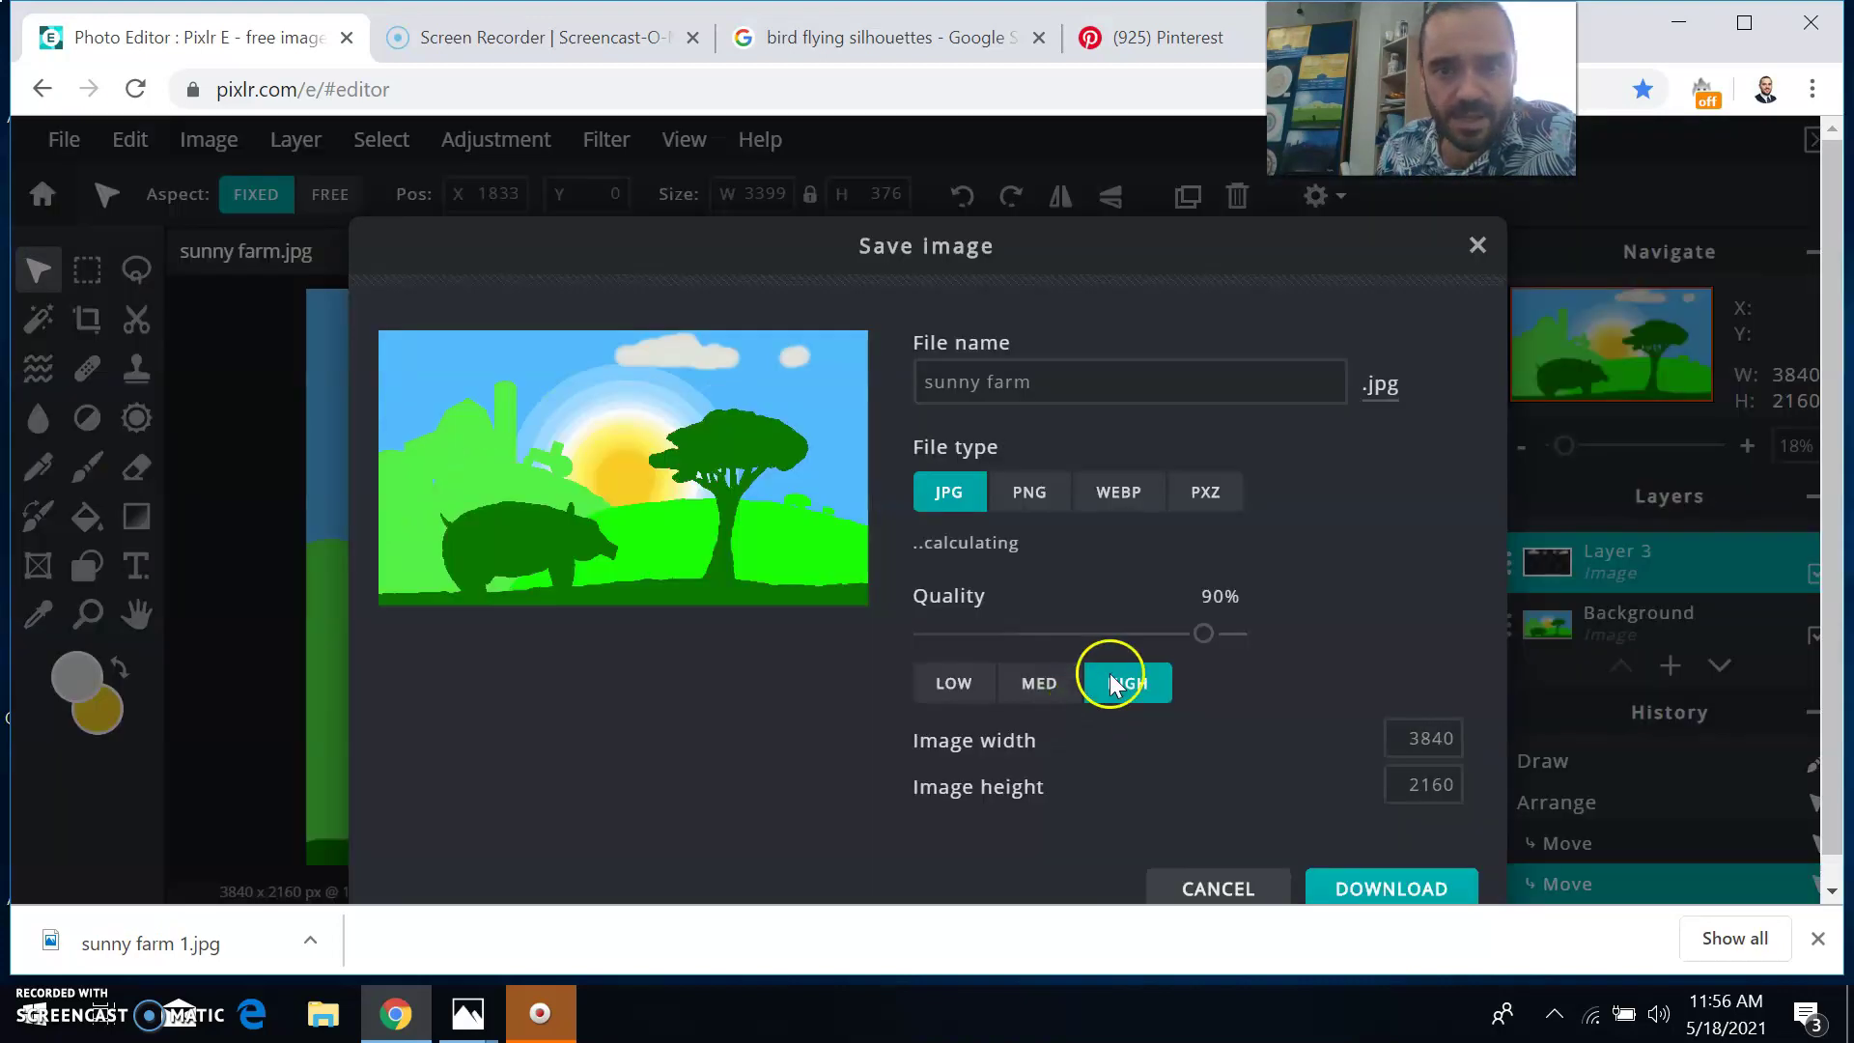
{"action": "left_click", "coordinate": [1090, 381]}
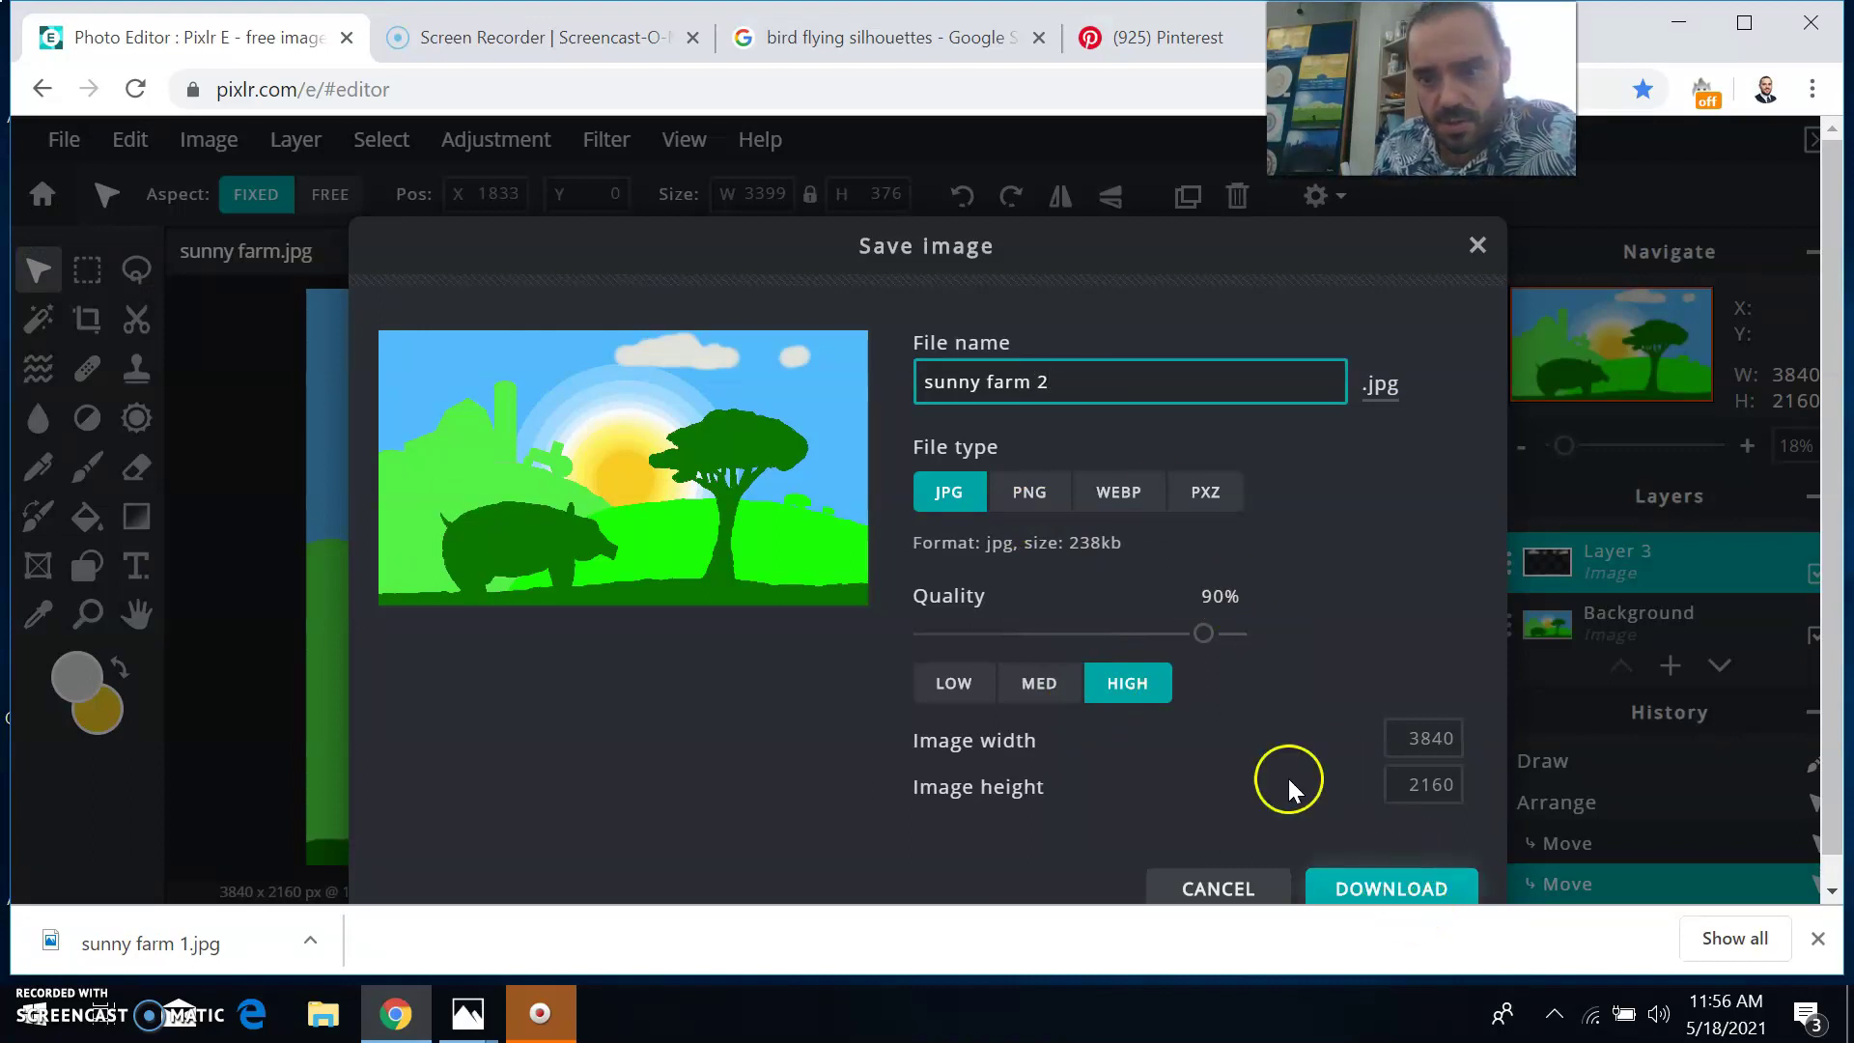
{"action": "left_click_drag", "start_coordinate": [1202, 636], "coordinate": [1275, 695]}
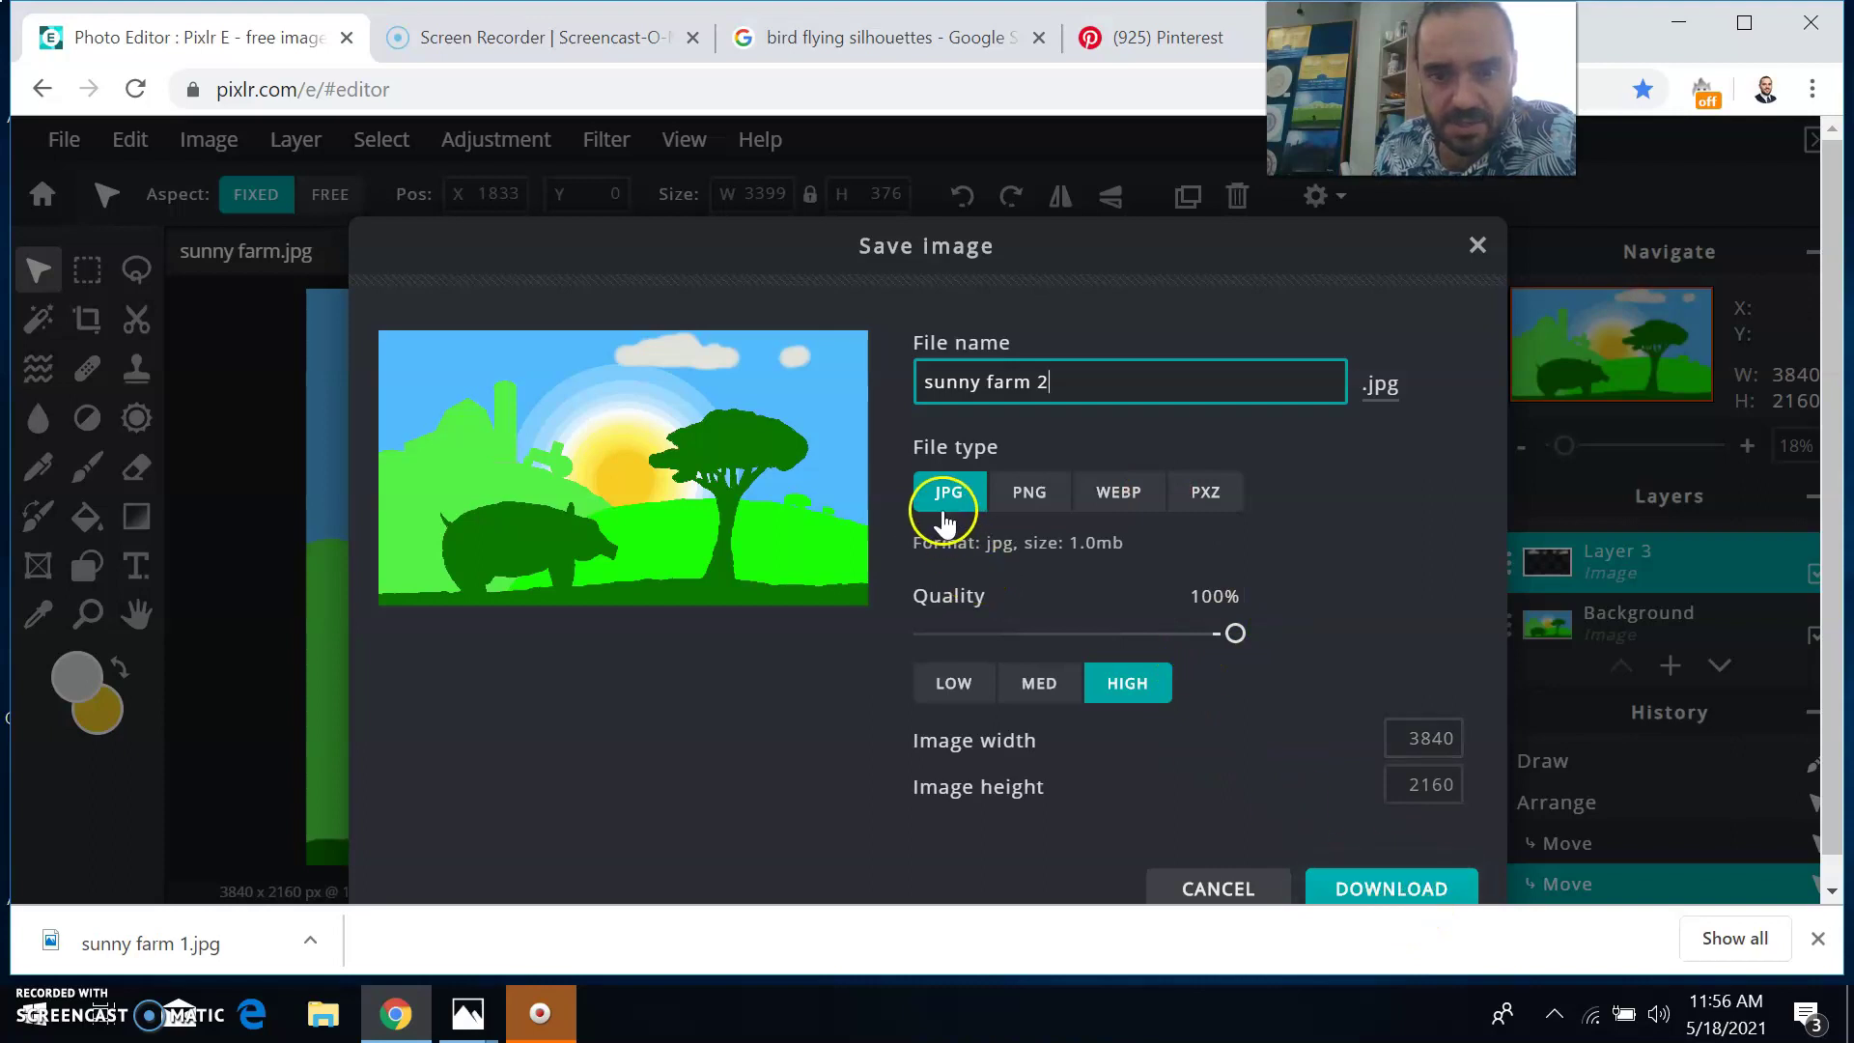
{"action": "left_click", "coordinate": [1365, 893]}
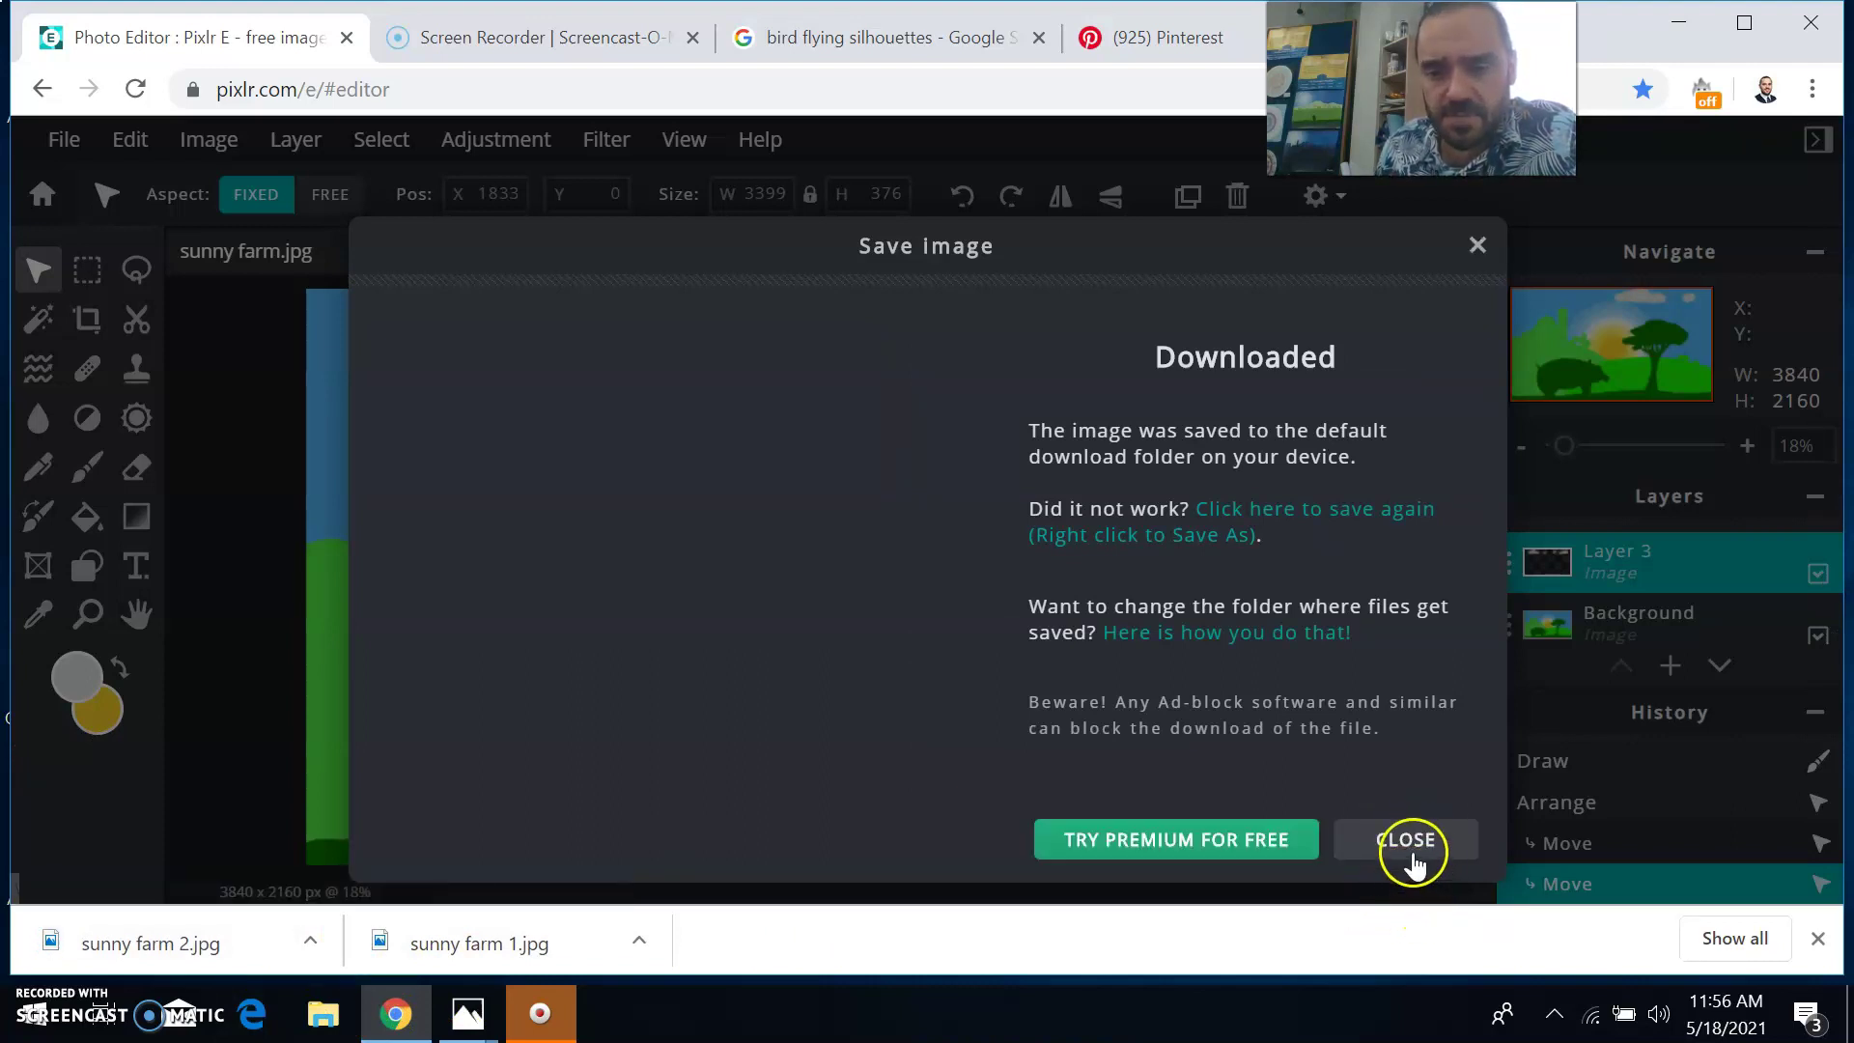
{"action": "left_click", "coordinate": [1407, 842]}
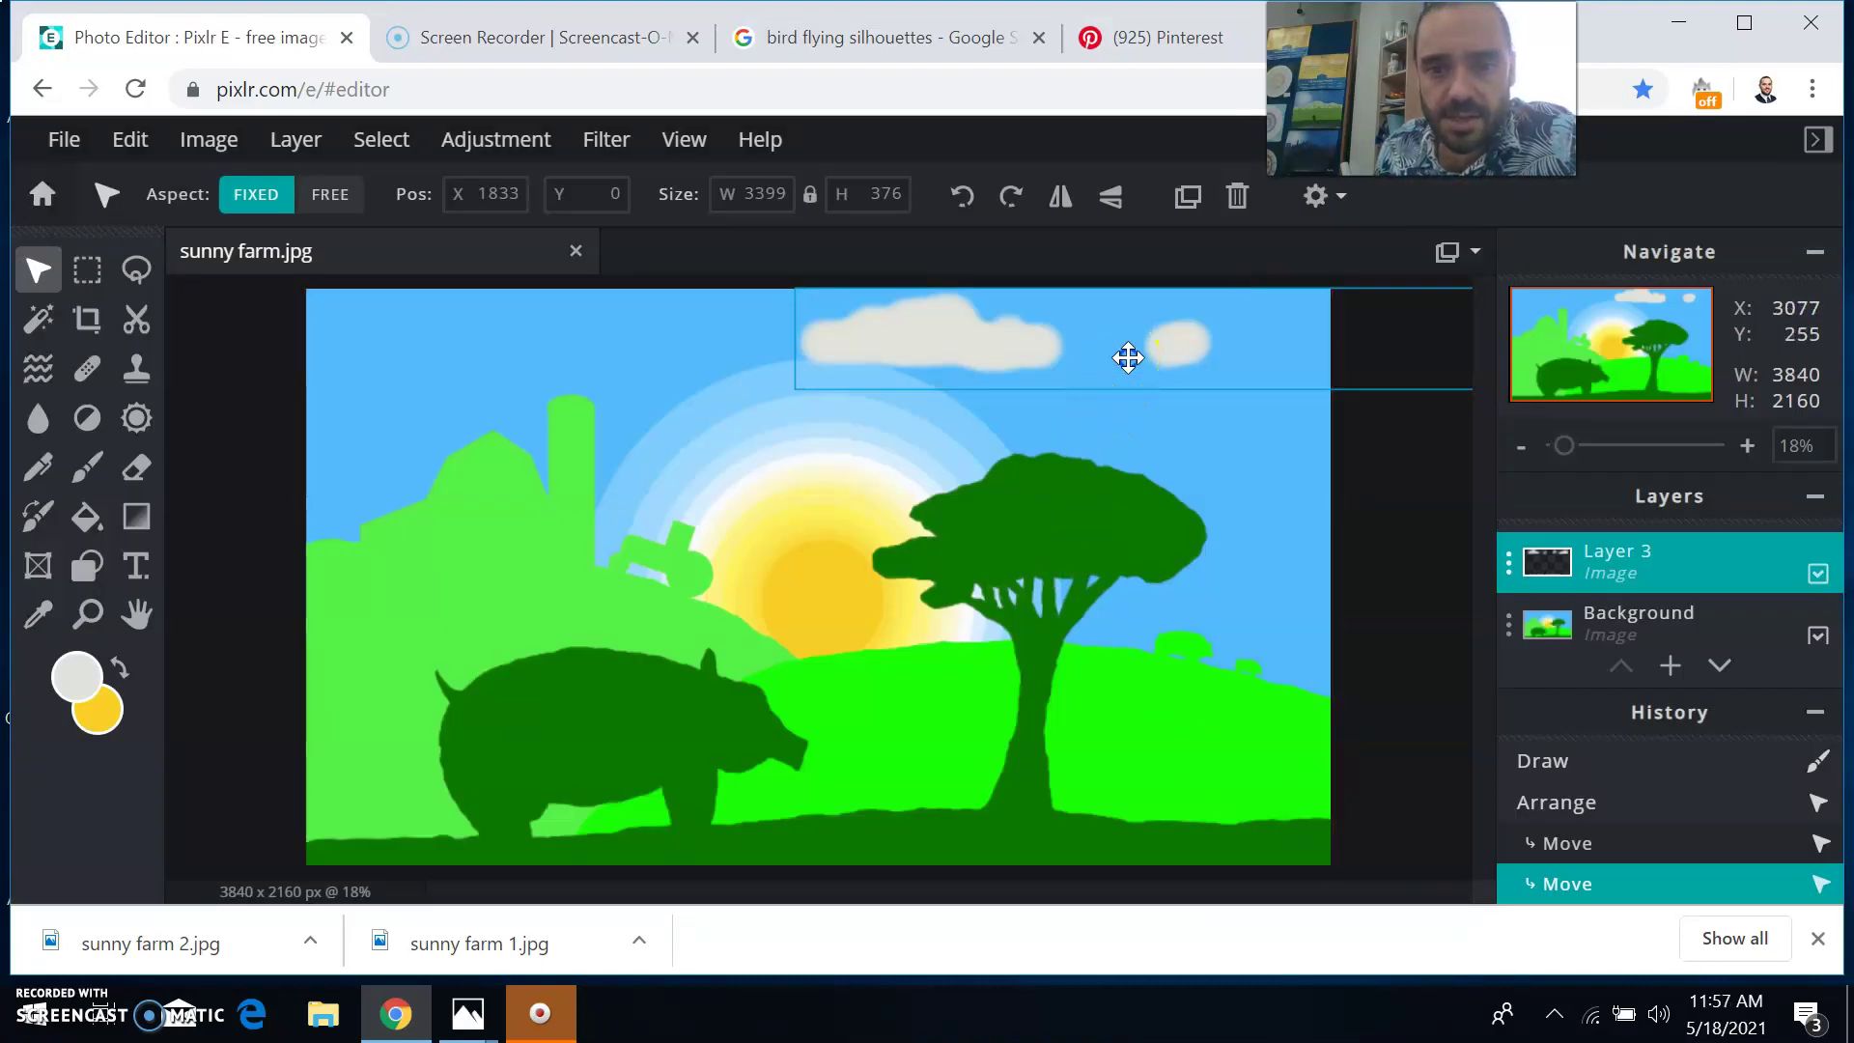
- Shift clouds left, download sunny farm 3.jpg at 100% quality, then shift them left again
{"action": "left_click_drag", "start_coordinate": [1128, 357], "coordinate": [1097, 359]}
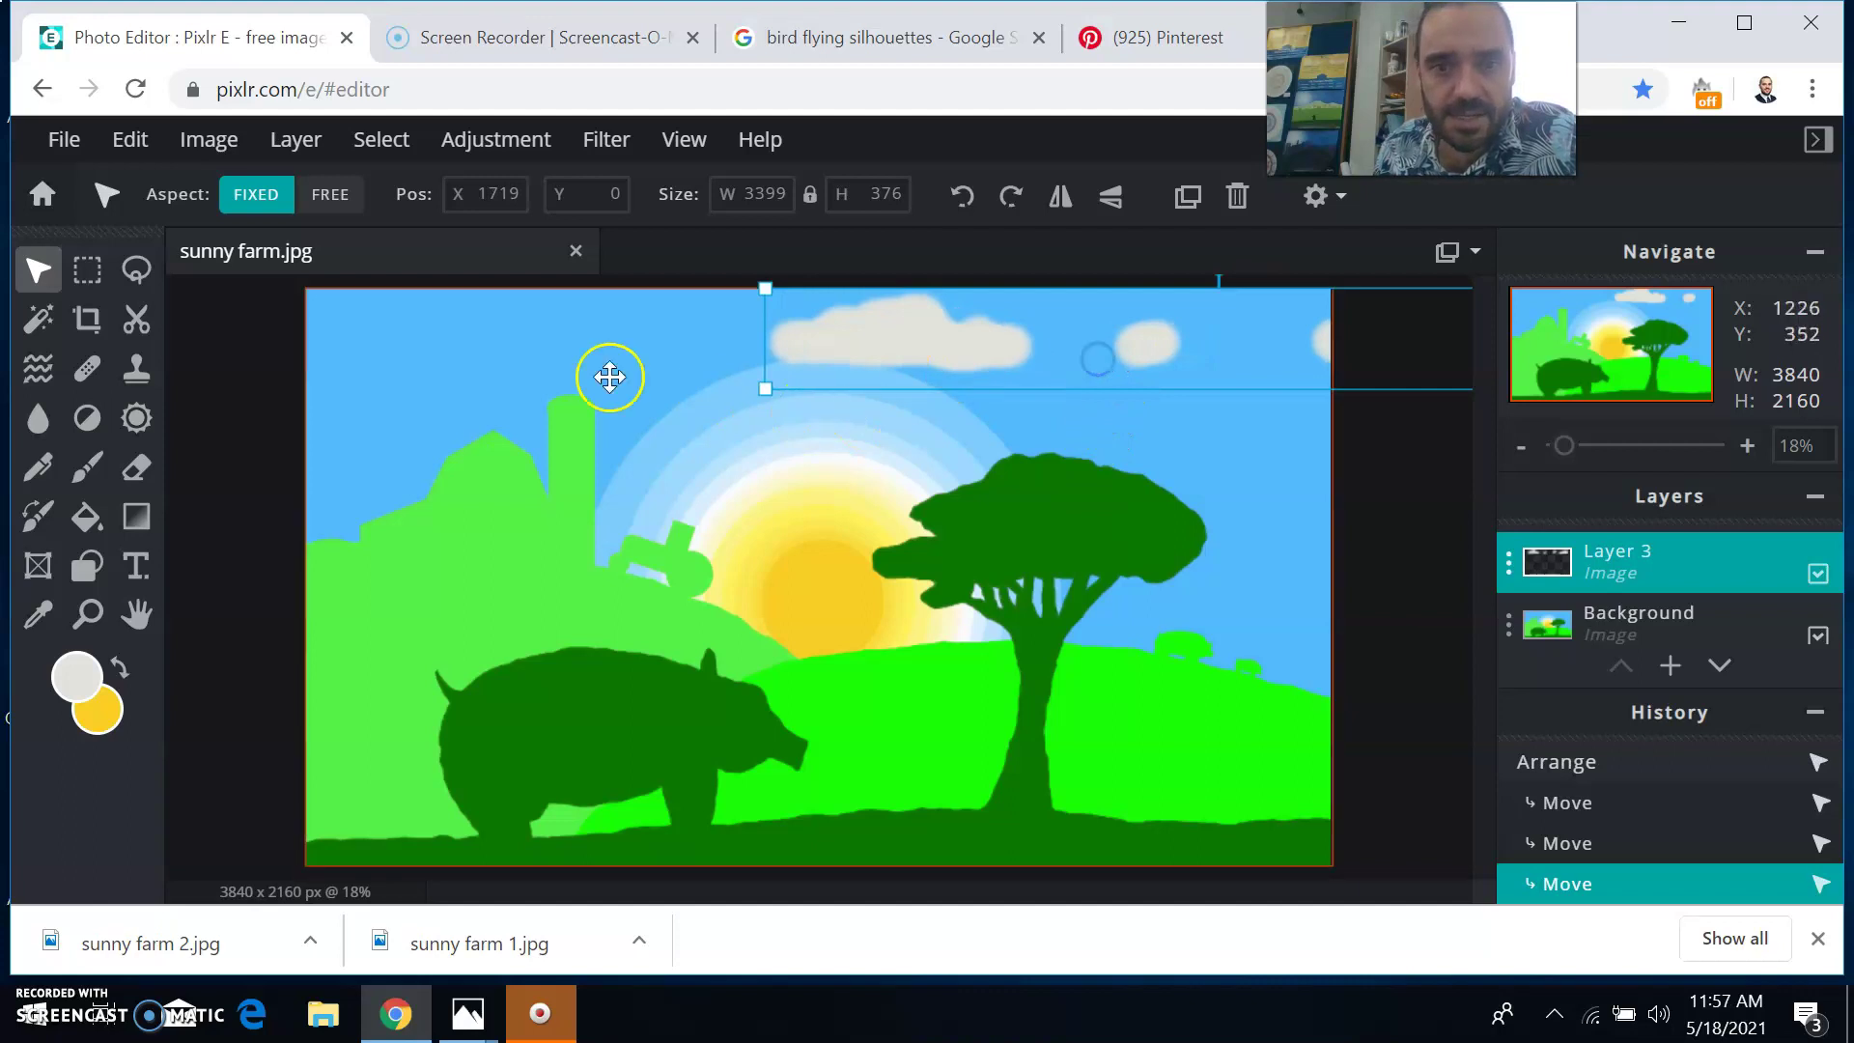
{"action": "left_click", "coordinate": [59, 139]}
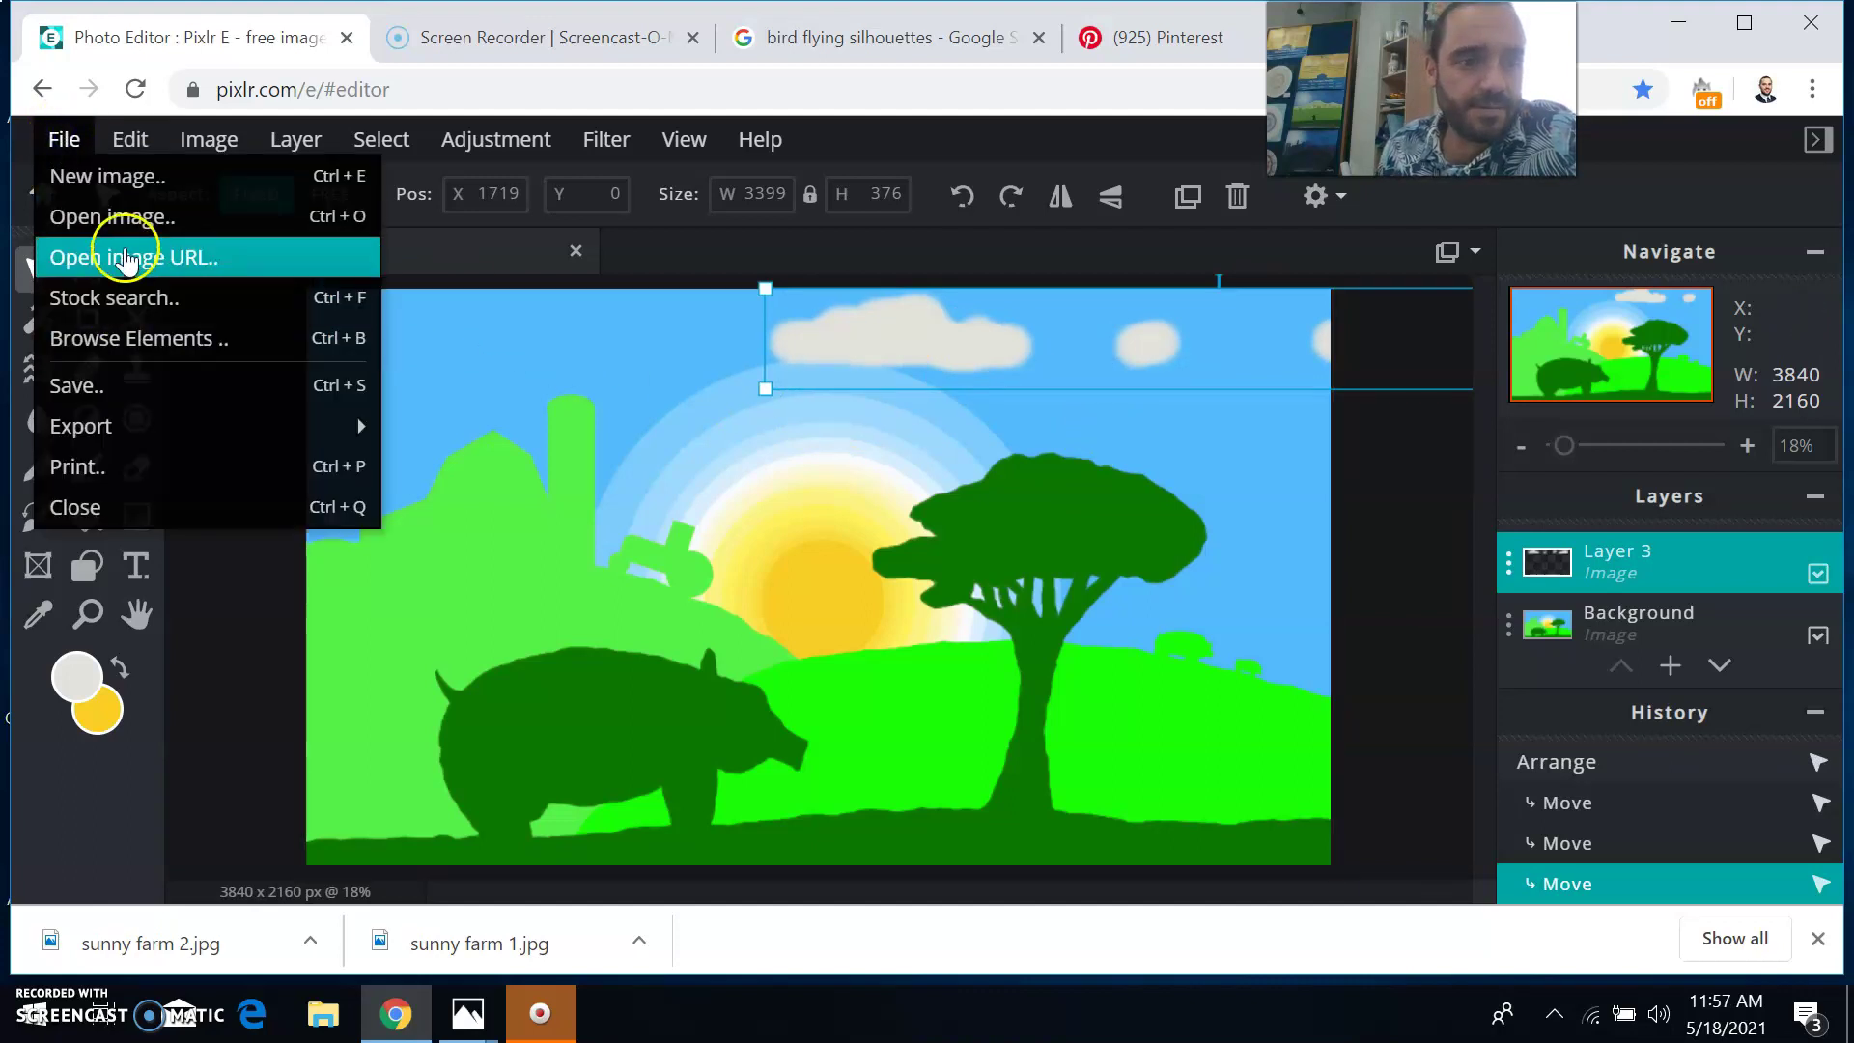
{"action": "left_click", "coordinate": [121, 395]}
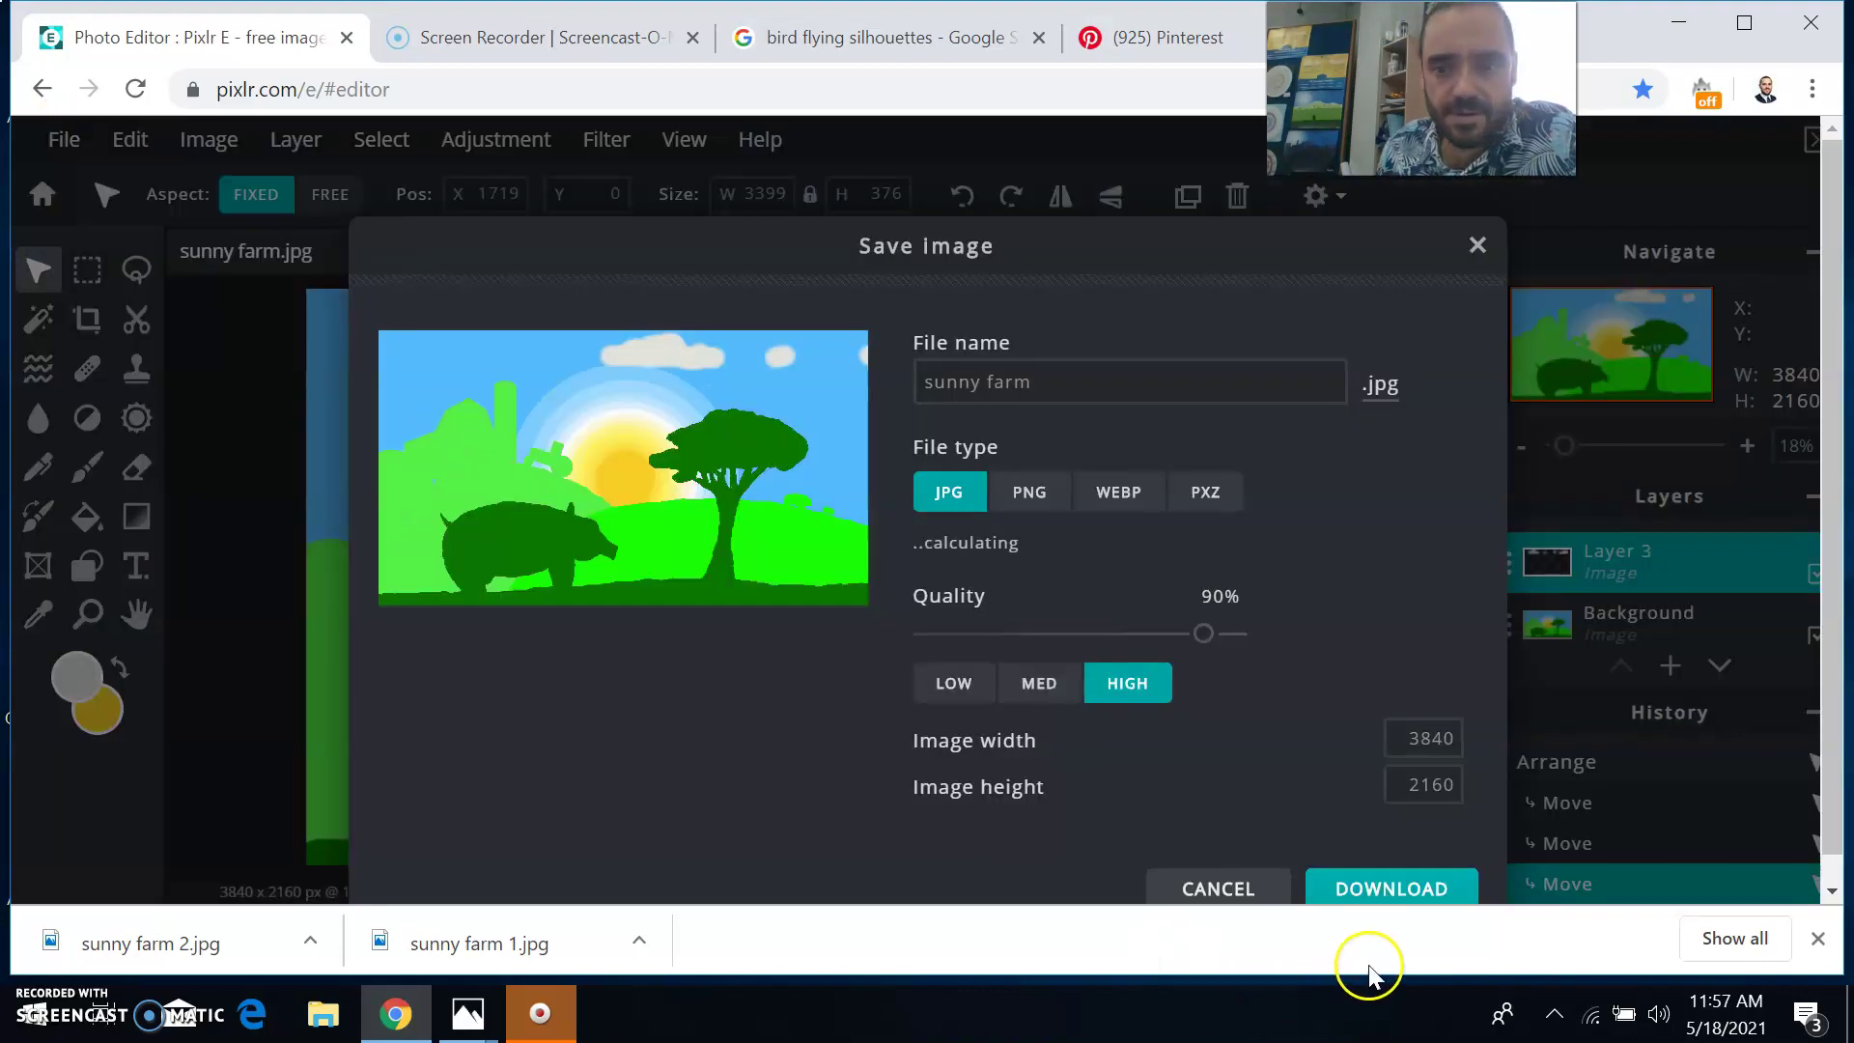
{"action": "left_click", "coordinate": [1108, 387]}
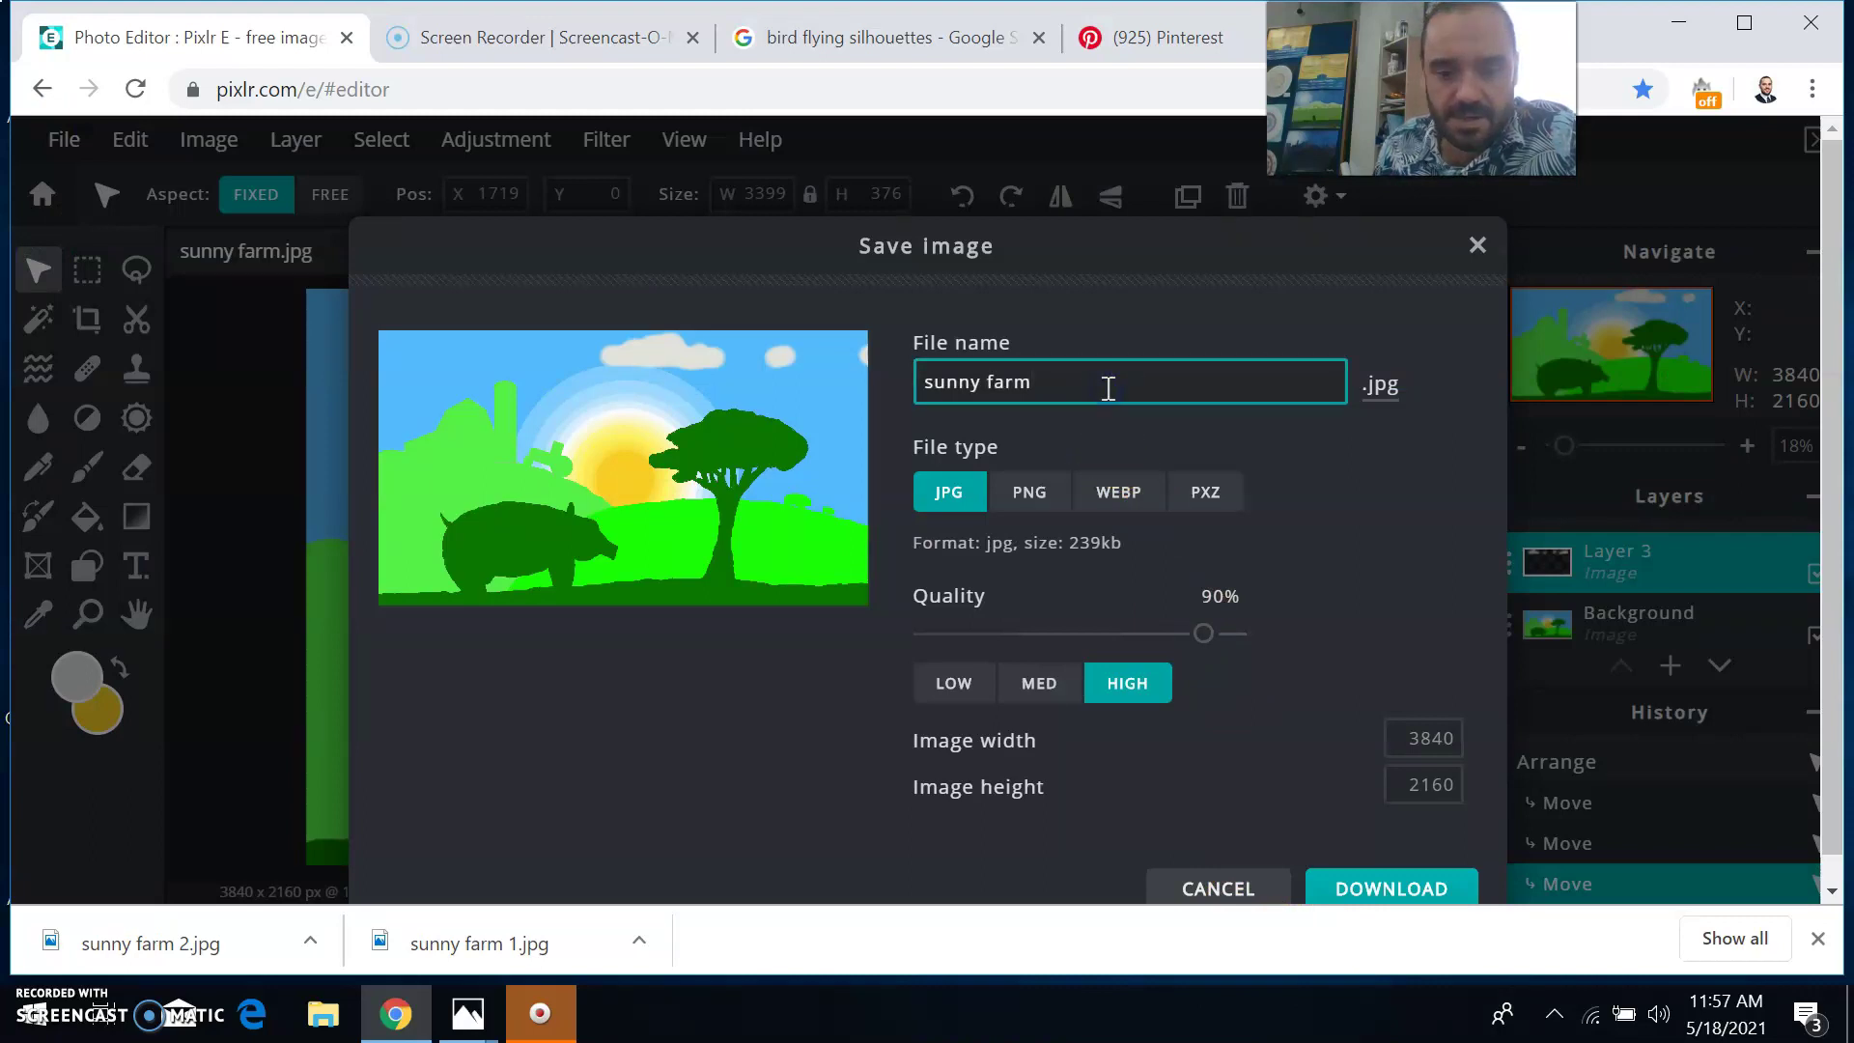
{"action": "type", "text": "3"}
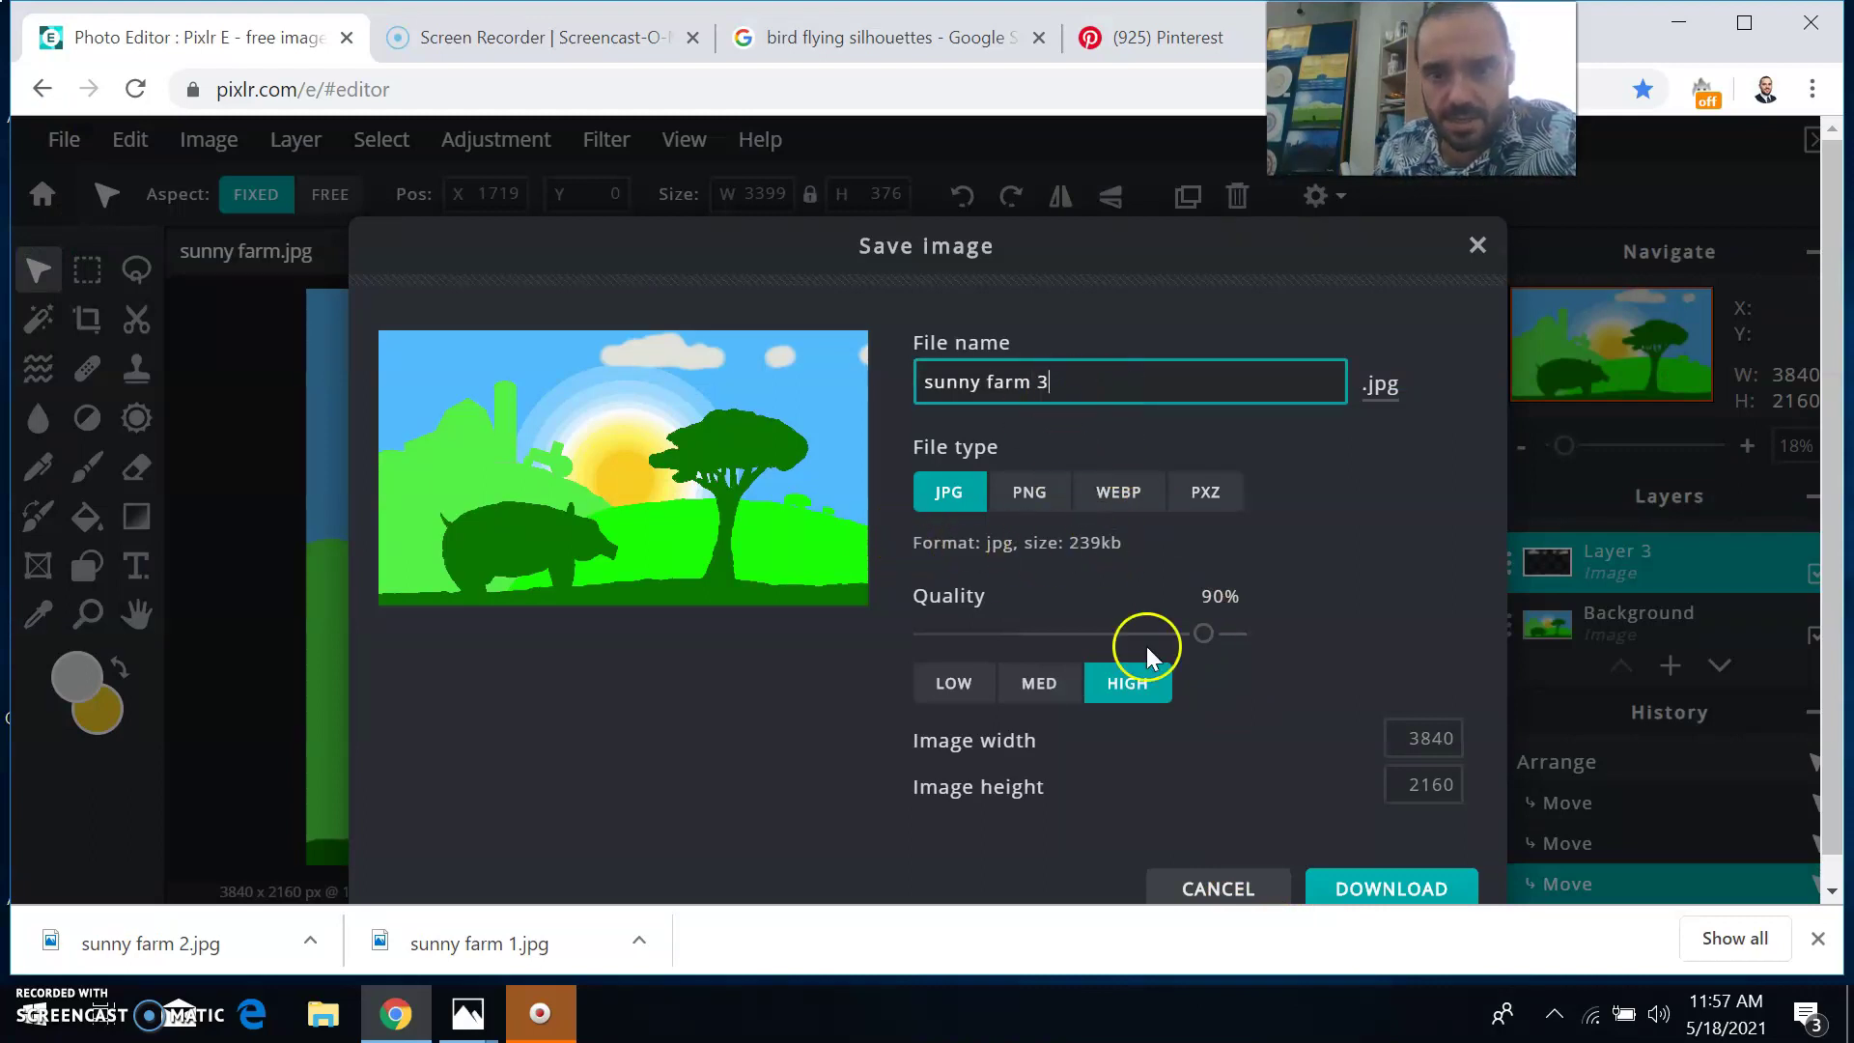
{"action": "left_click_drag", "start_coordinate": [1203, 628], "coordinate": [1275, 618]}
{"action": "left_click", "coordinate": [1334, 884]}
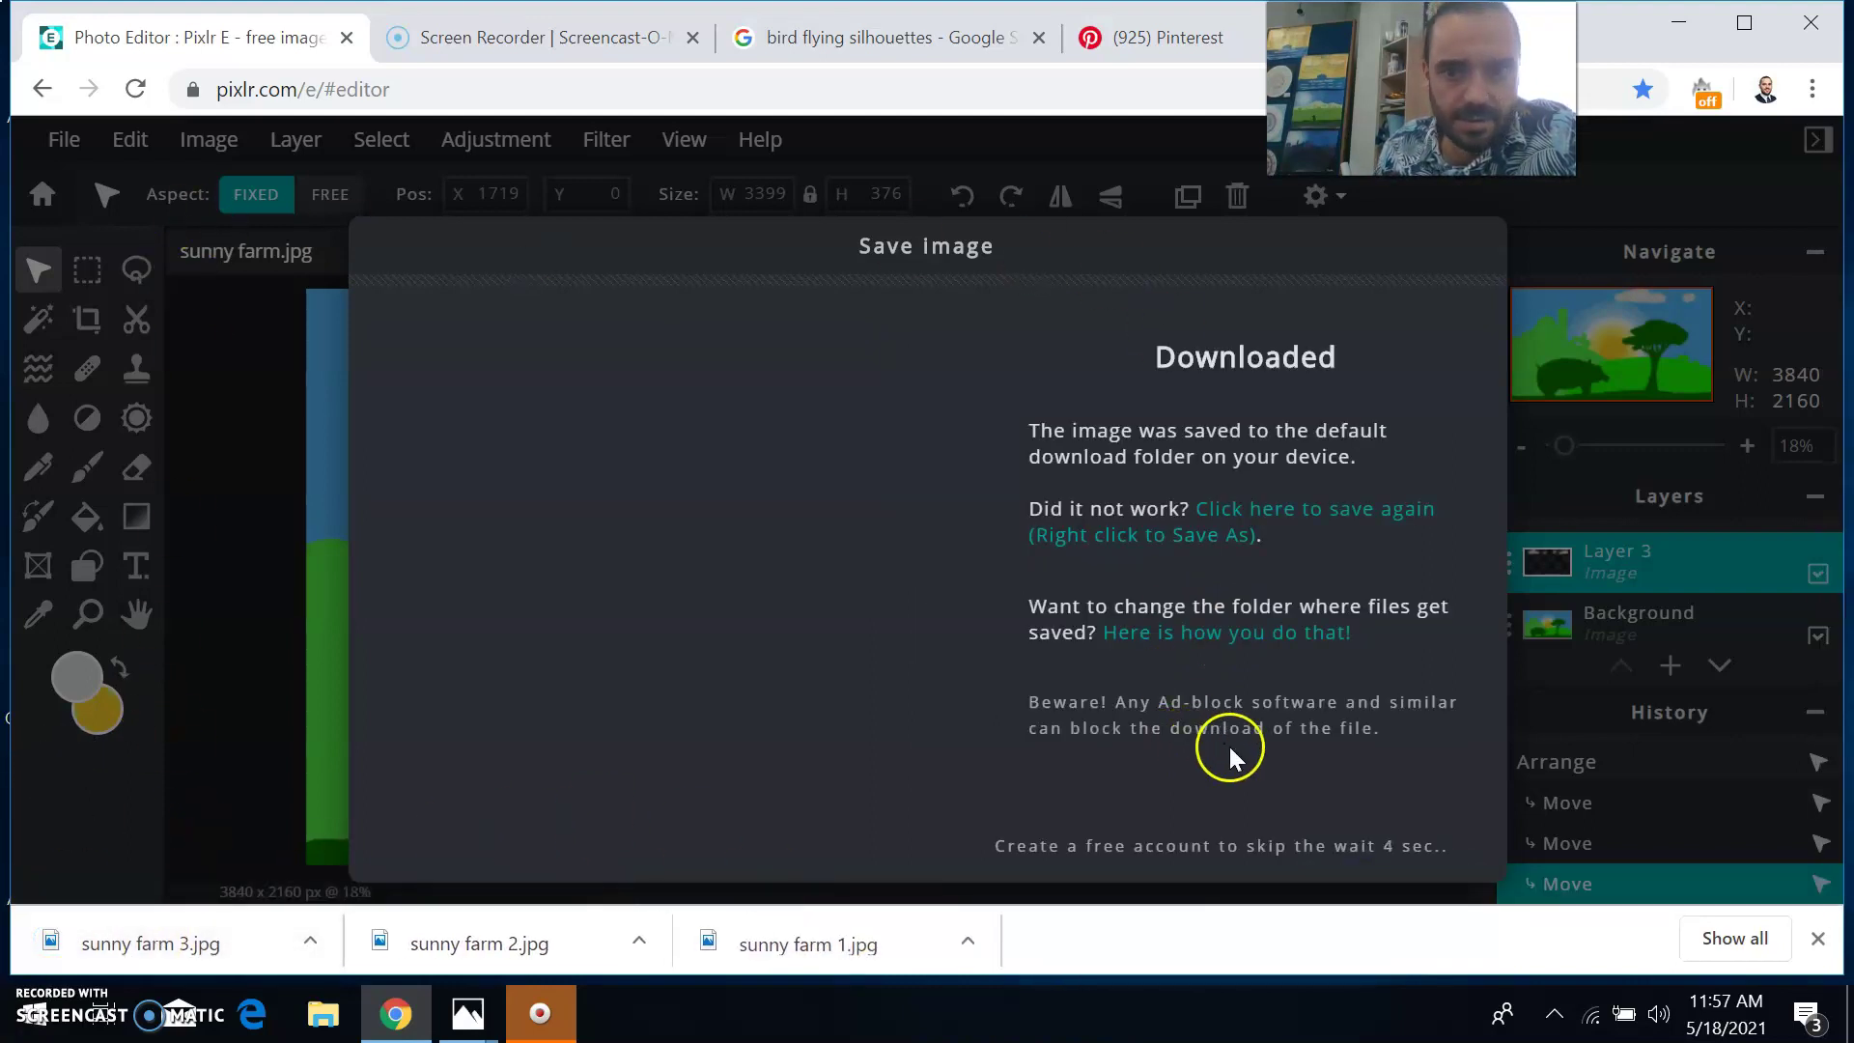
{"action": "left_click", "coordinate": [1416, 848]}
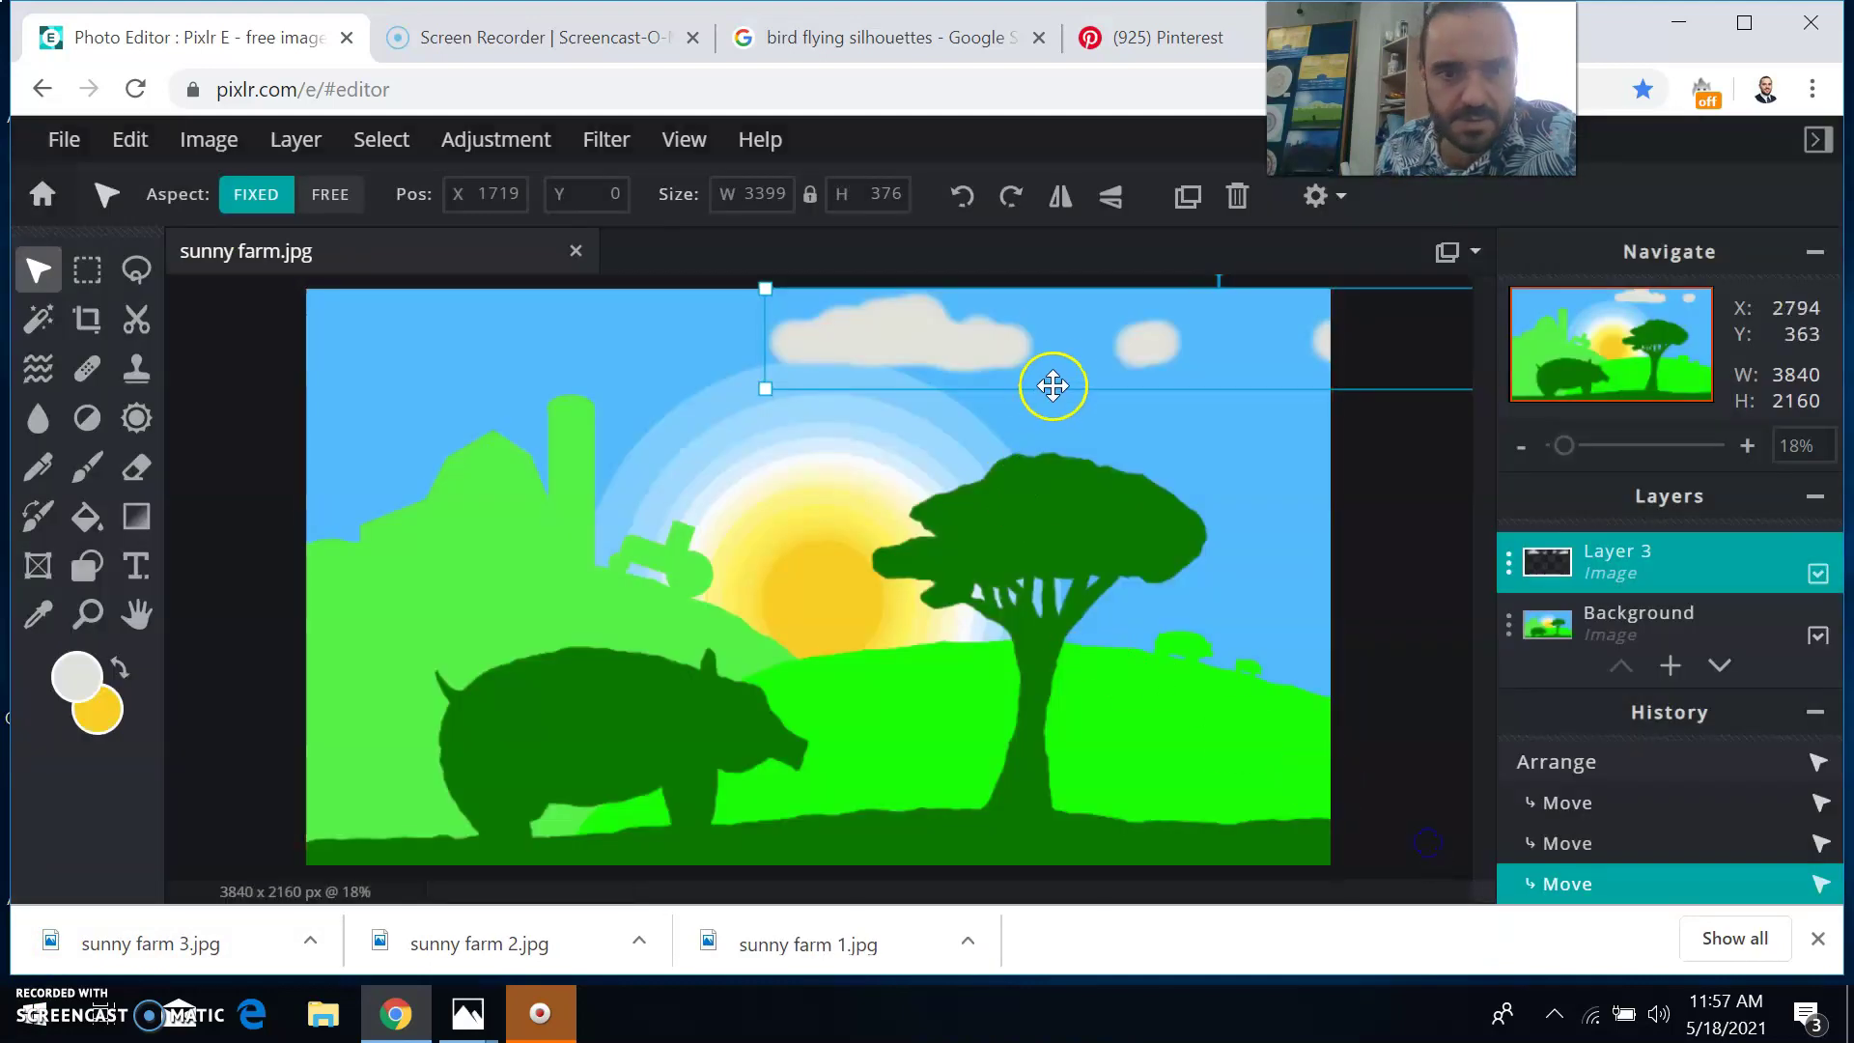
{"action": "left_click_drag", "start_coordinate": [1056, 364], "coordinate": [1027, 364]}
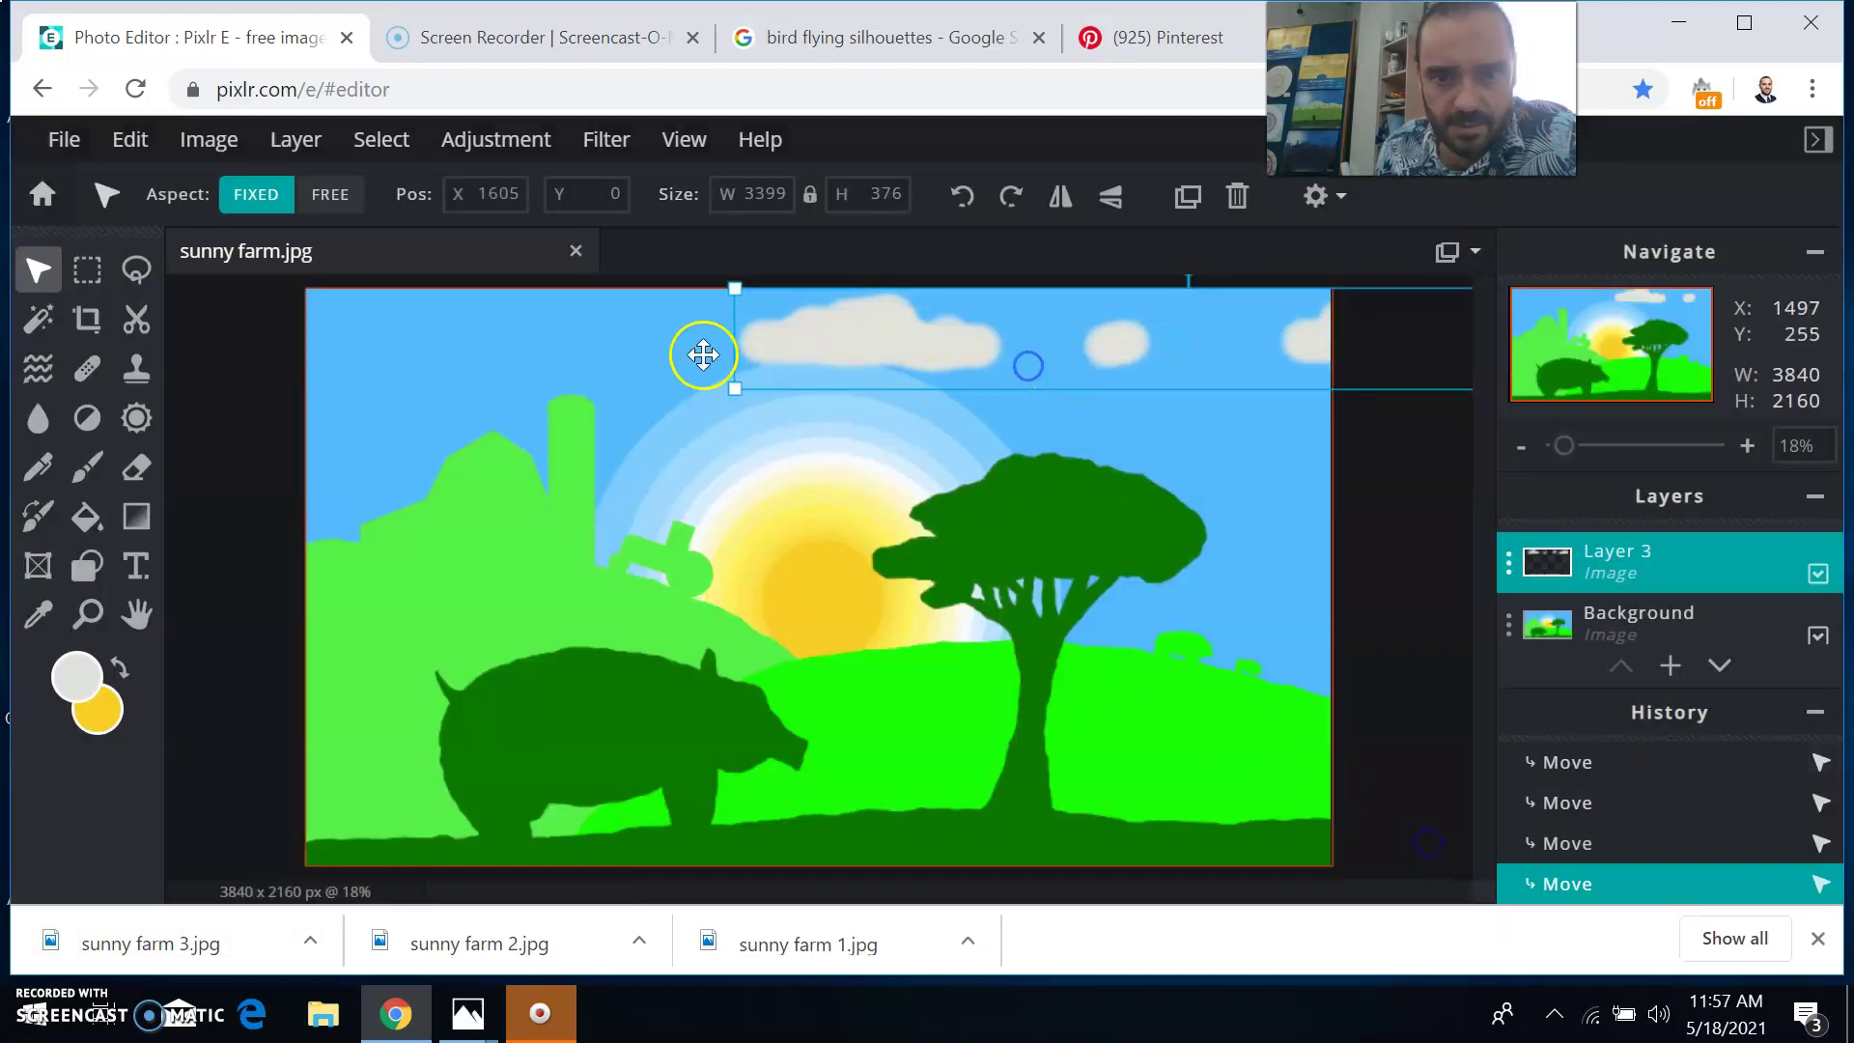
- Keep exporting numbered sunny farm JPG frames at 100% quality up to sunny farm 19.jpg
{"action": "left_click", "coordinate": [61, 142]}
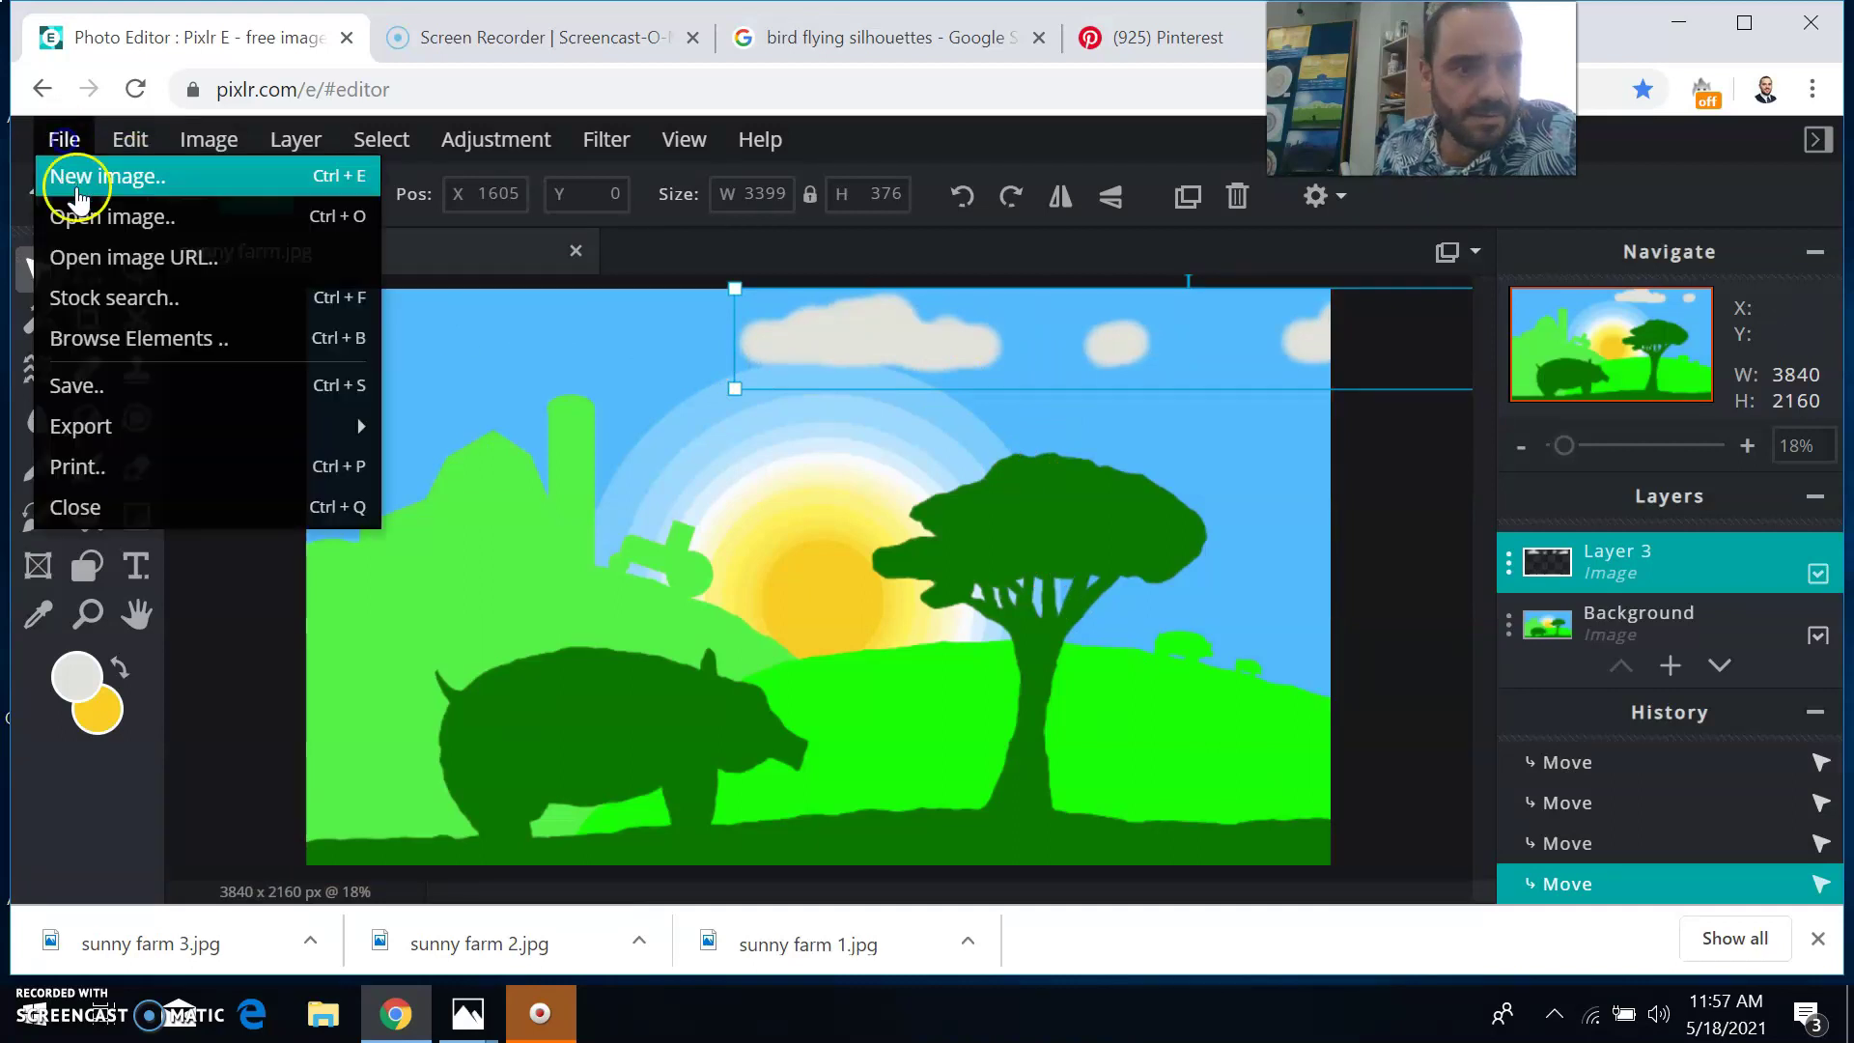
{"action": "left_click", "coordinate": [100, 387]}
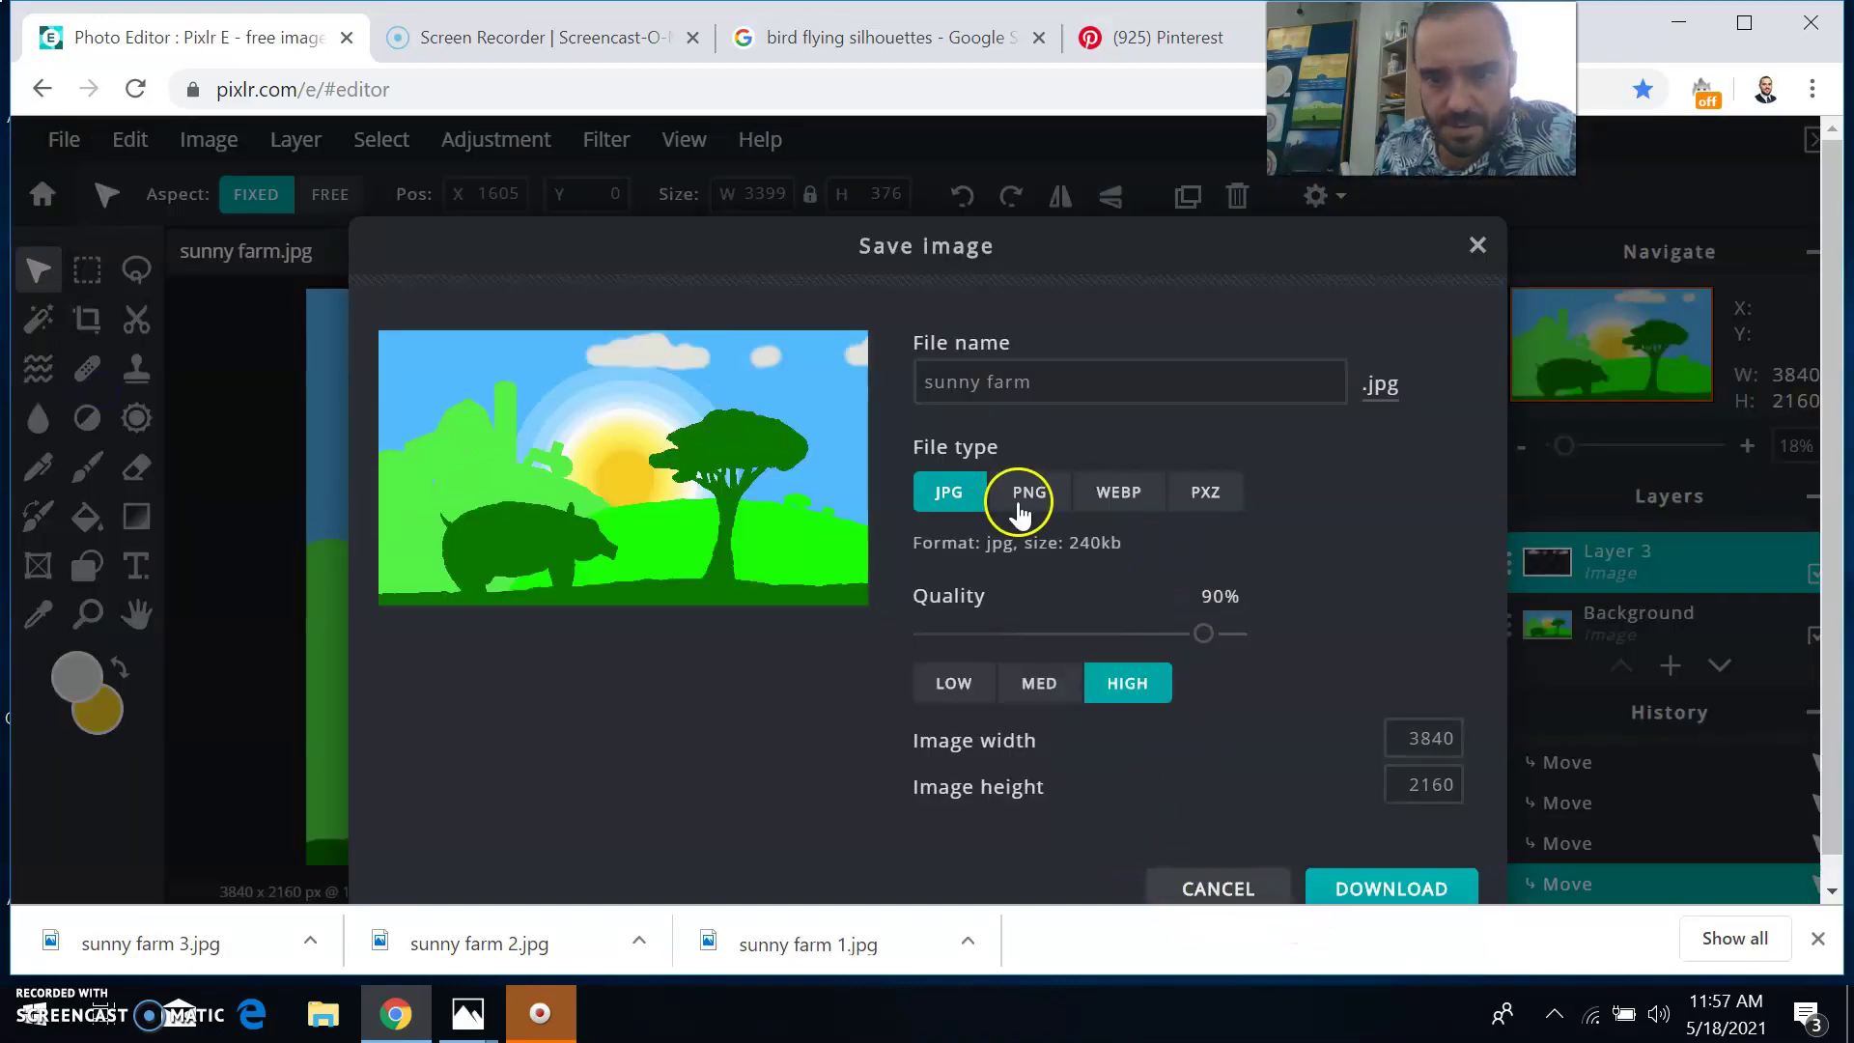
{"action": "left_click_drag", "start_coordinate": [1205, 633], "coordinate": [1235, 633]}
{"action": "left_click", "coordinate": [1135, 385]}
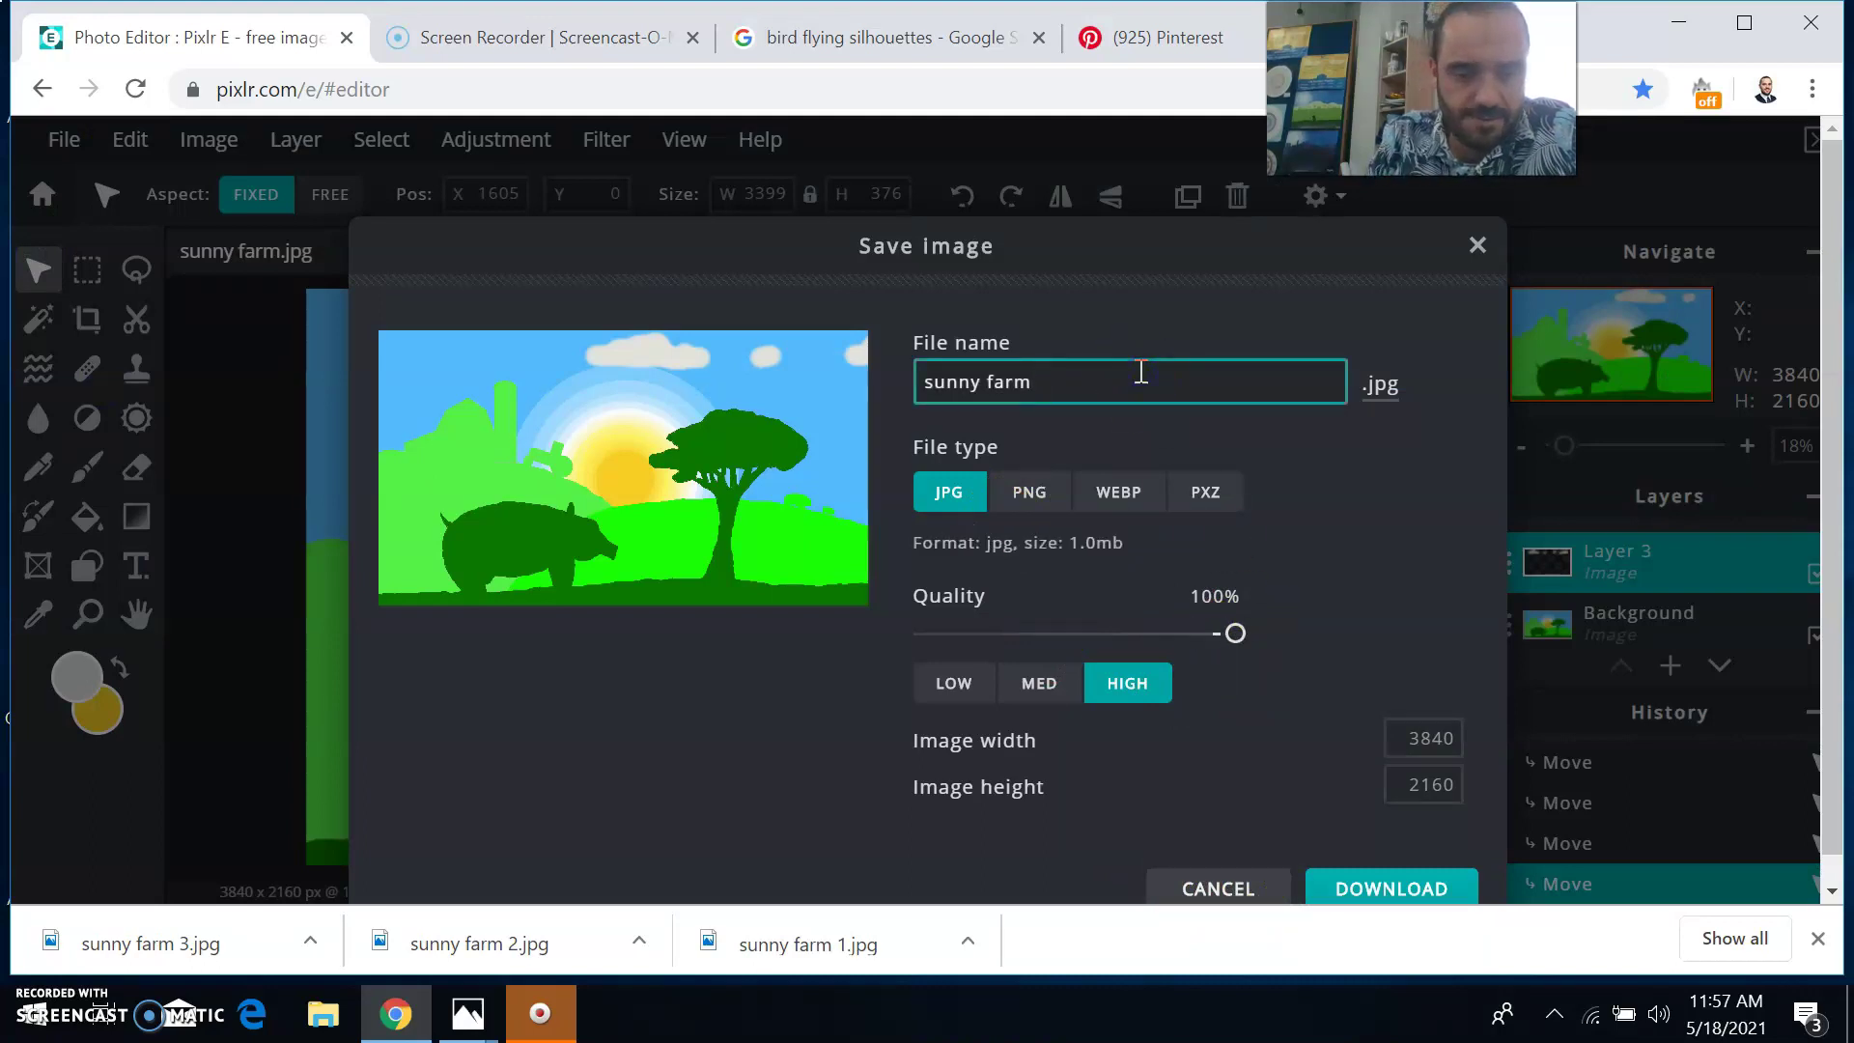
{"action": "left_click", "coordinate": [1408, 886]}
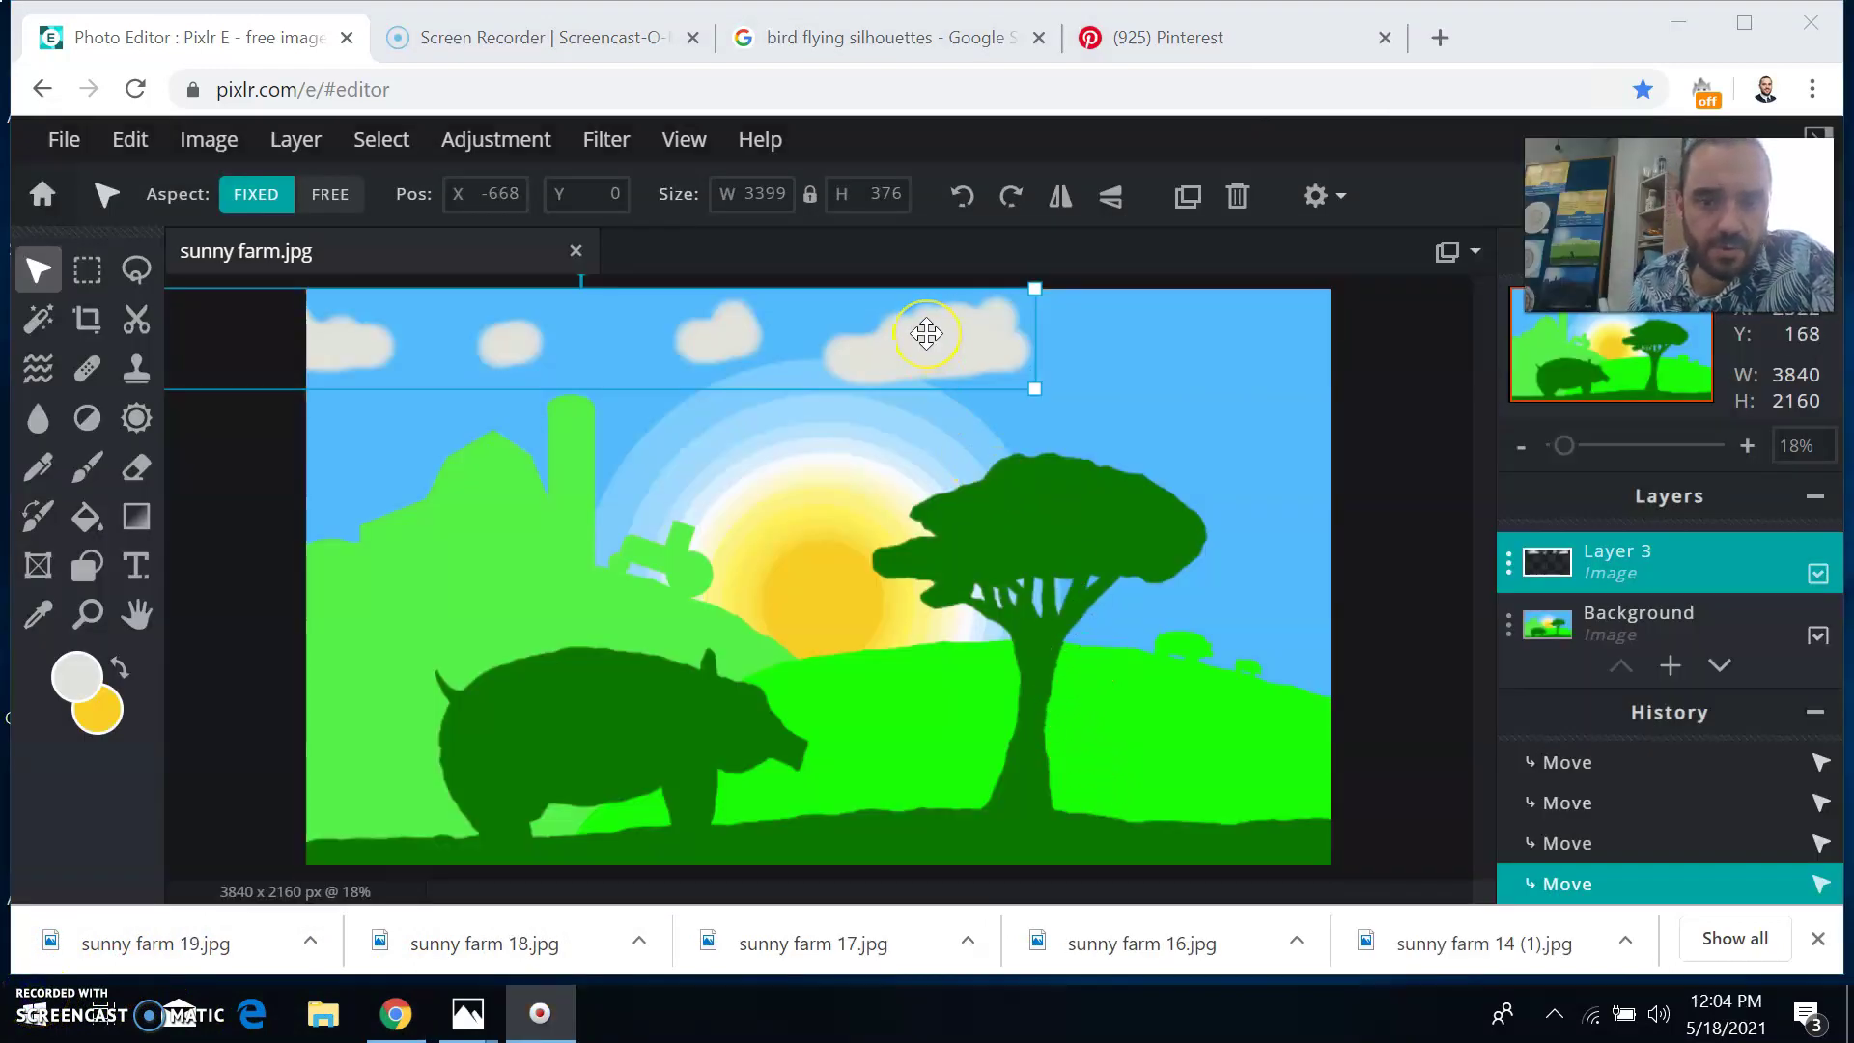
- Move the clouds slightly further left and download the final frame as sunny farm 20.jpg
{"action": "left_click_drag", "start_coordinate": [926, 331], "coordinate": [889, 332]}
{"action": "left_click", "coordinate": [62, 139]}
{"action": "mouse_move", "coordinate": [104, 444]}
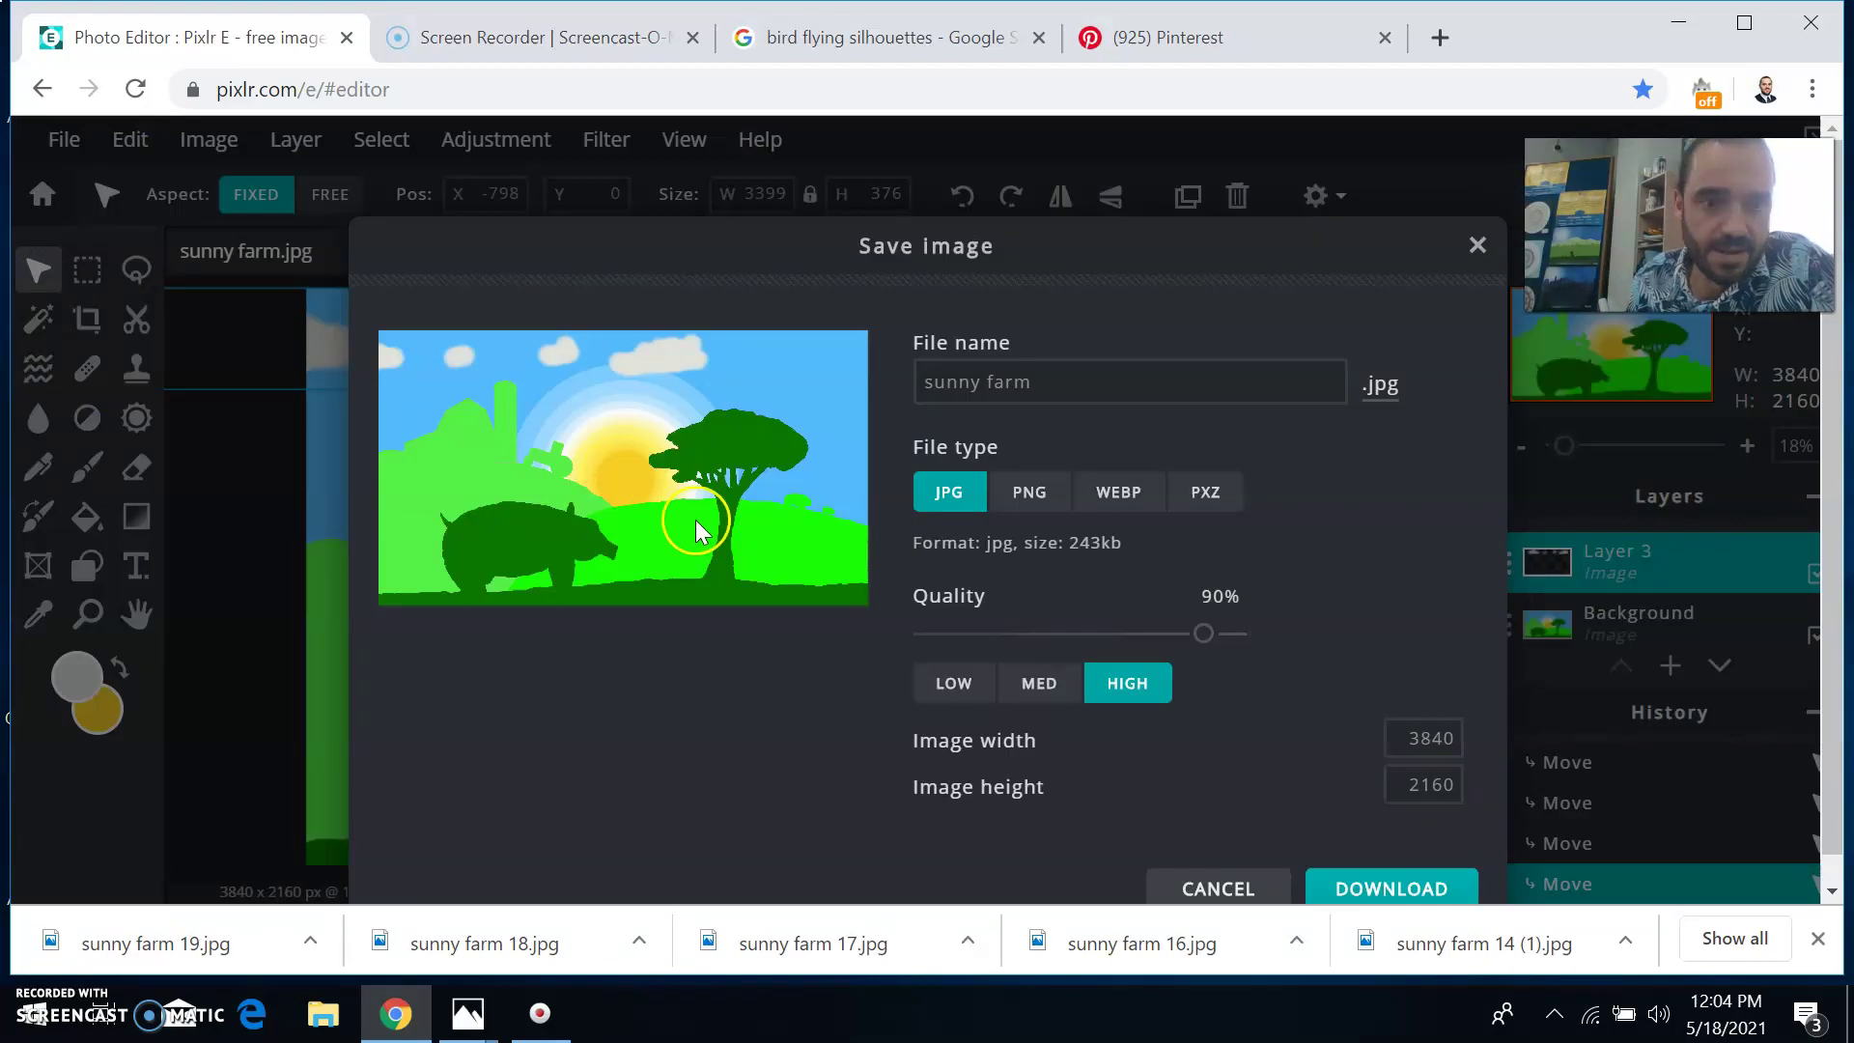
{"action": "left_click", "coordinate": [1131, 383]}
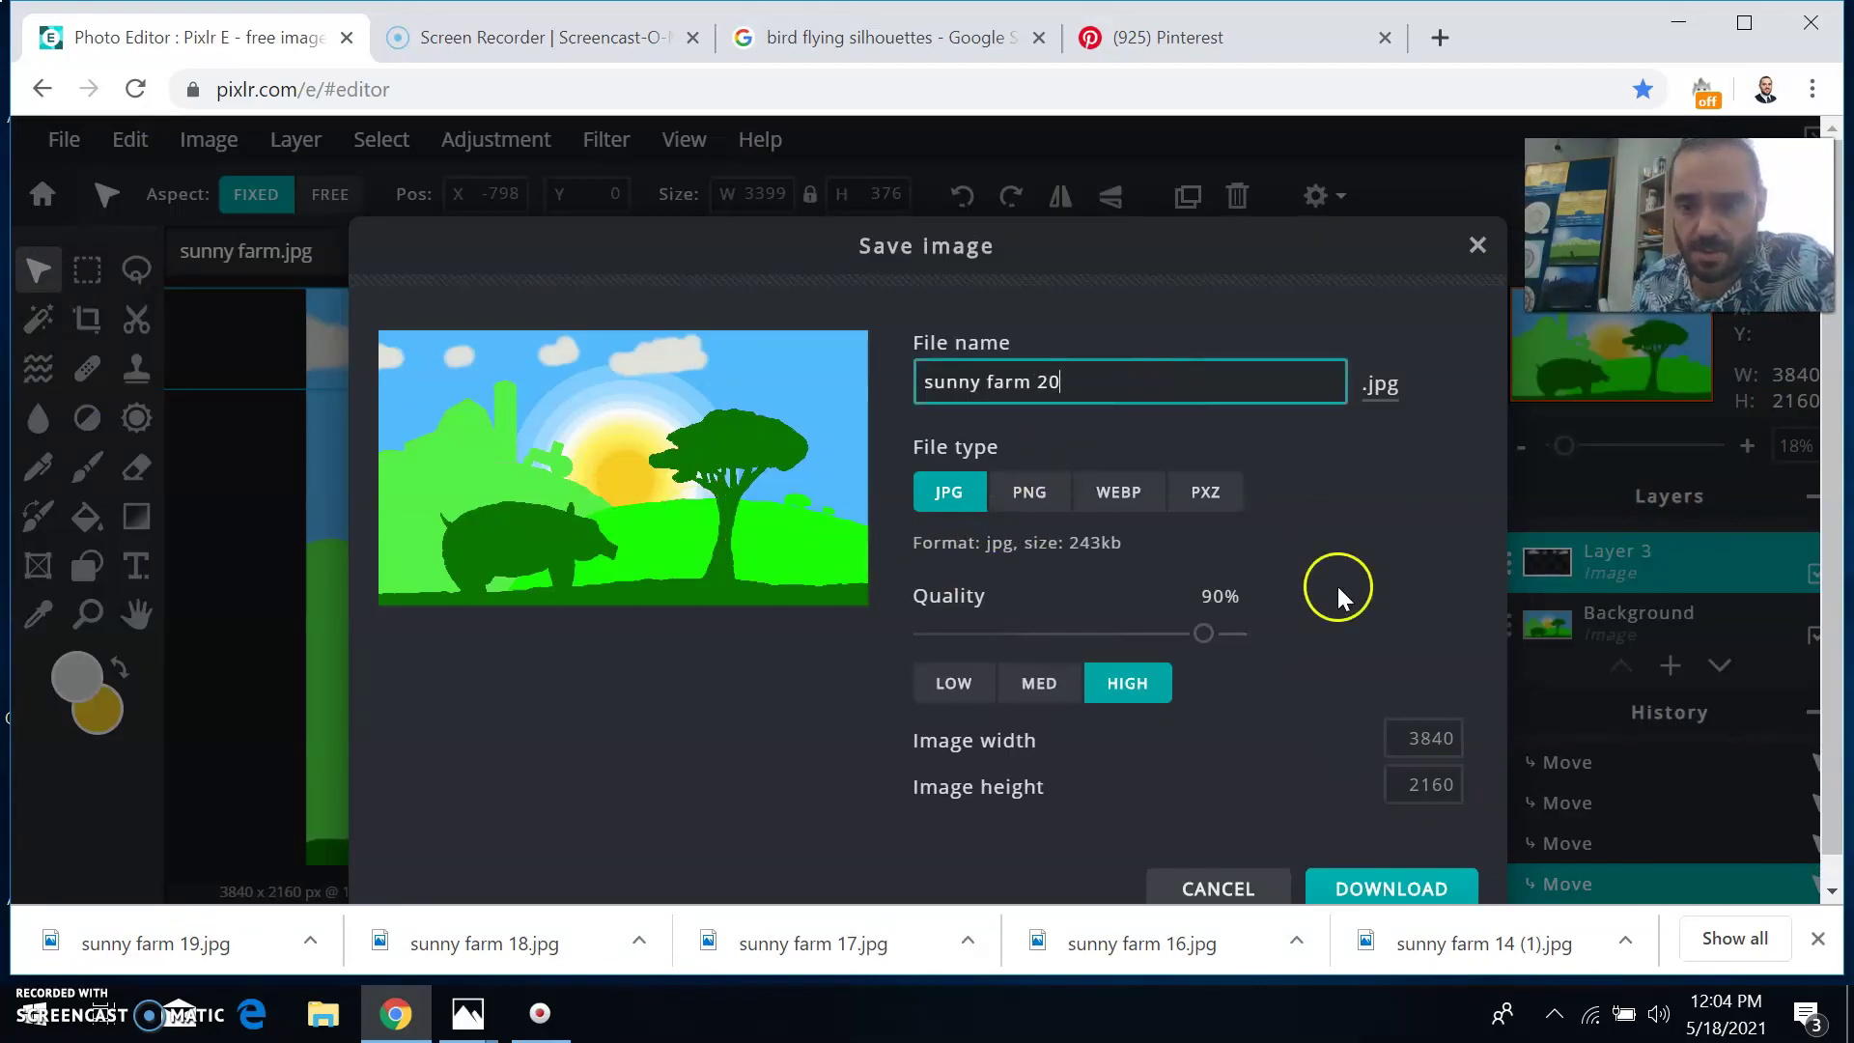
{"action": "left_click", "coordinate": [1392, 891]}
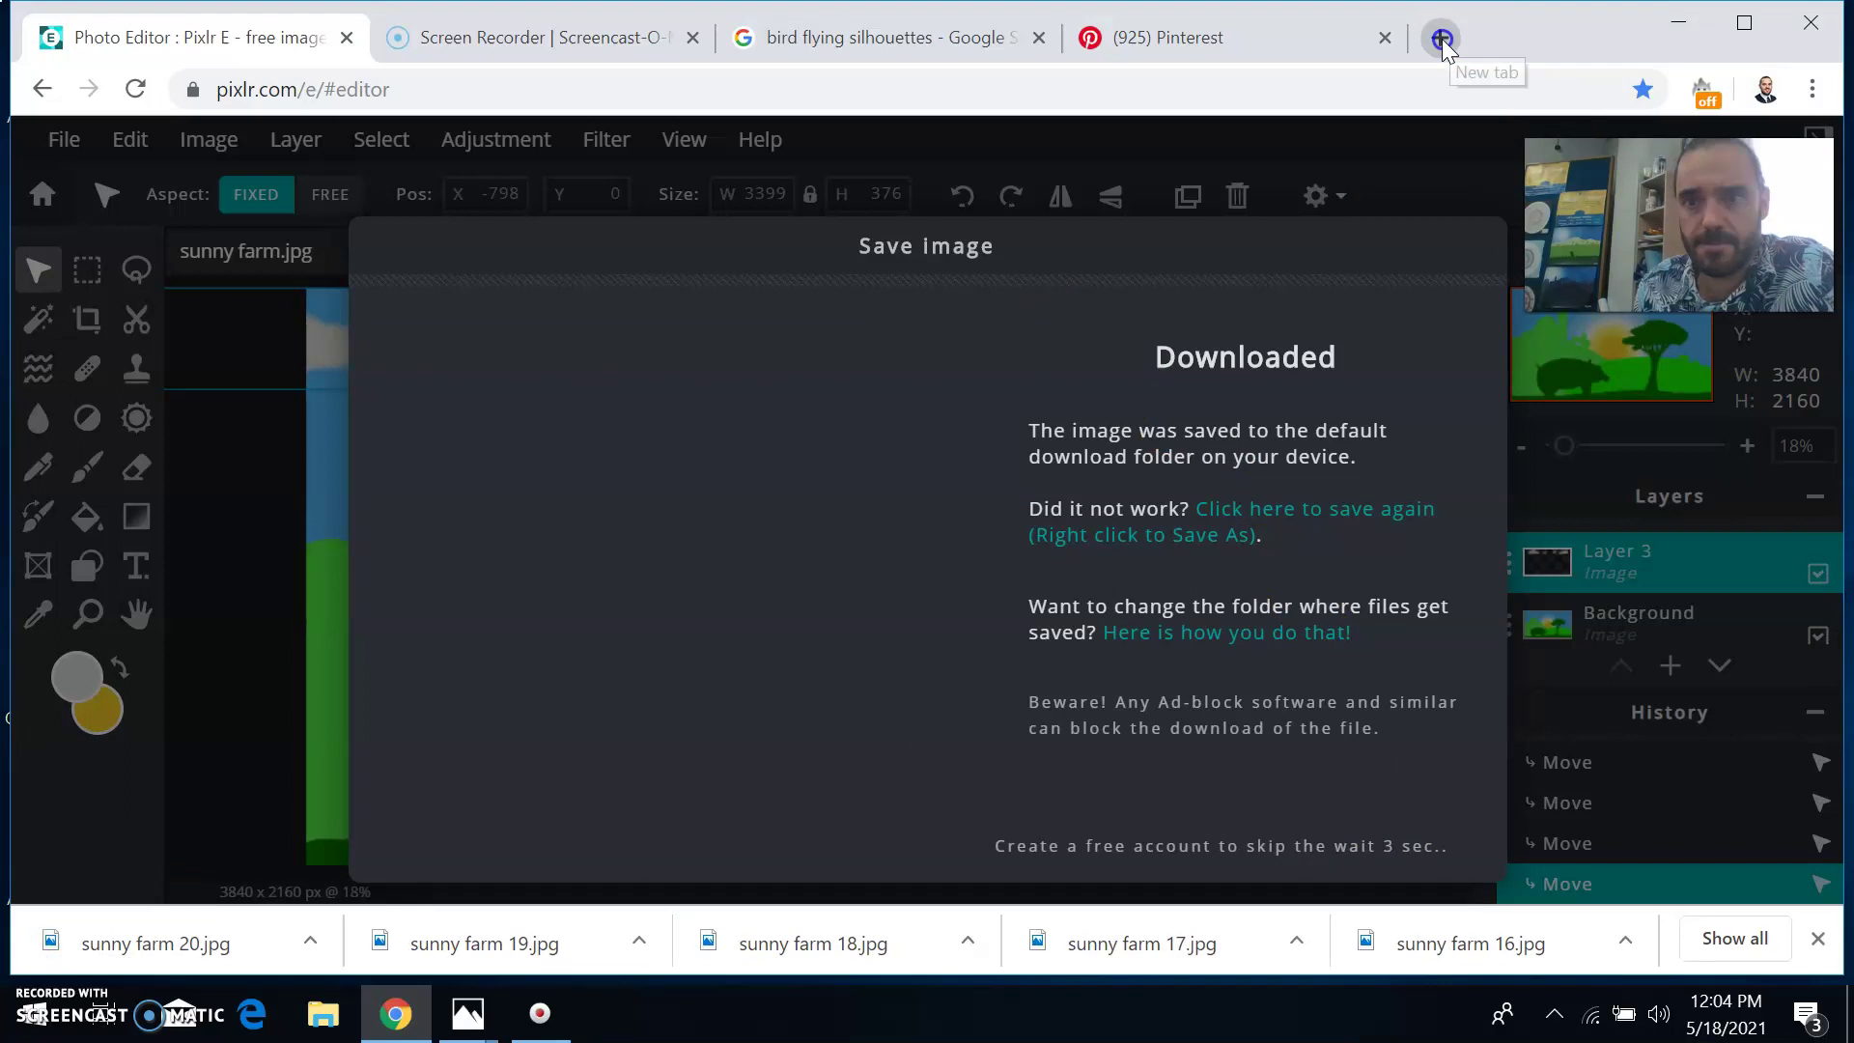
{"action": "left_click", "coordinate": [1440, 38]}
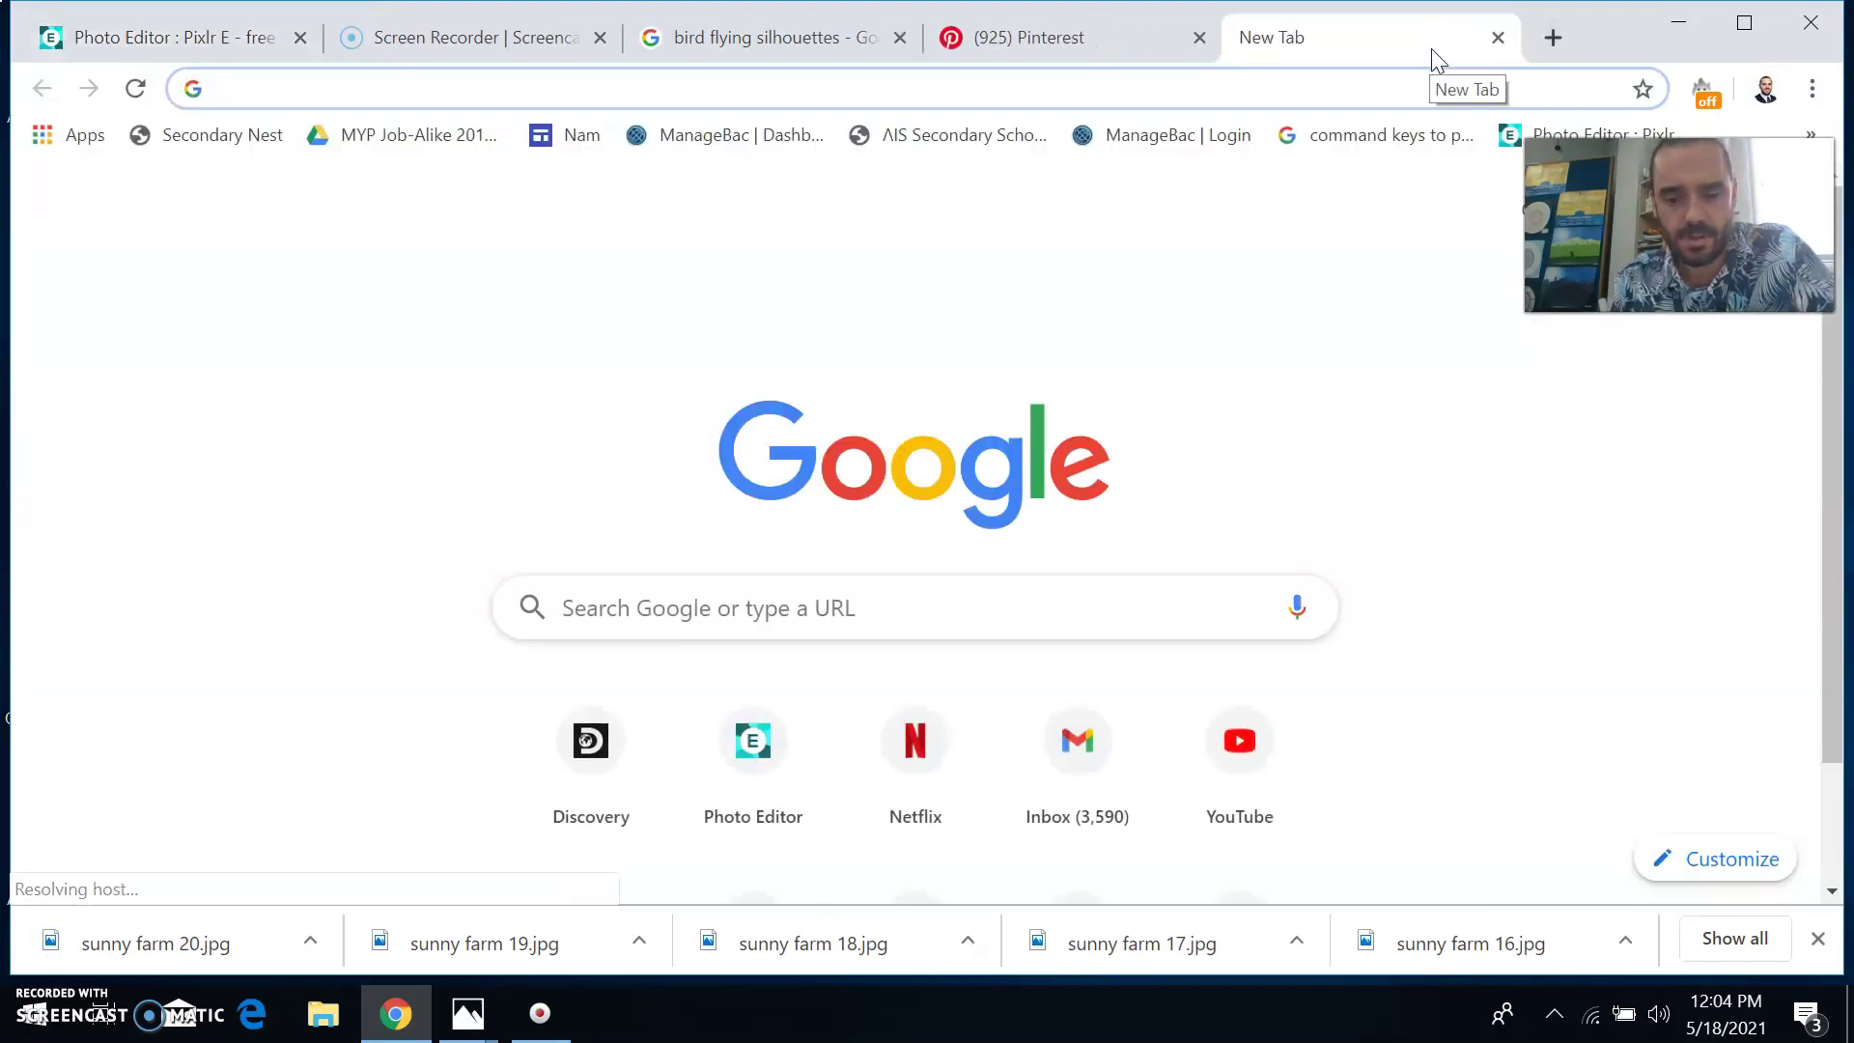
- Go to the gifmaker.me site in the new Chrome tab
{"action": "type", "text": "gifmaker.me"}
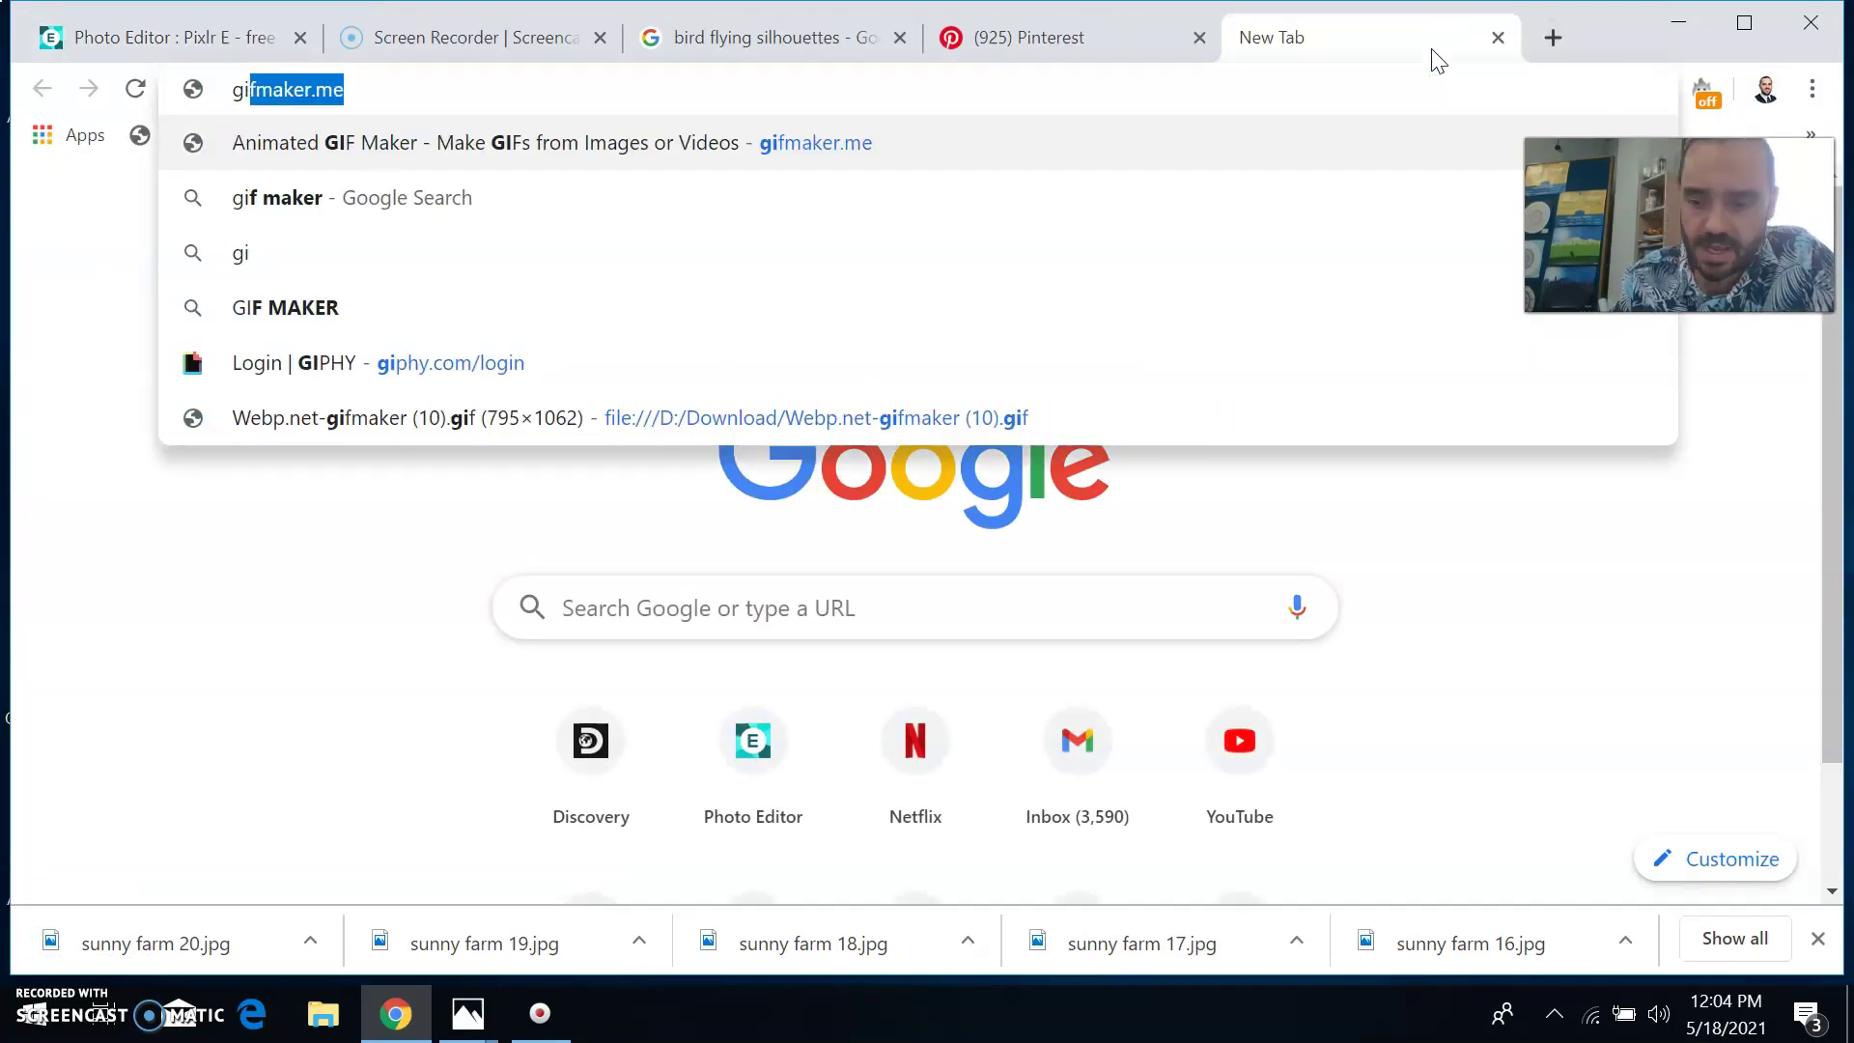
{"action": "key", "text": "Return"}
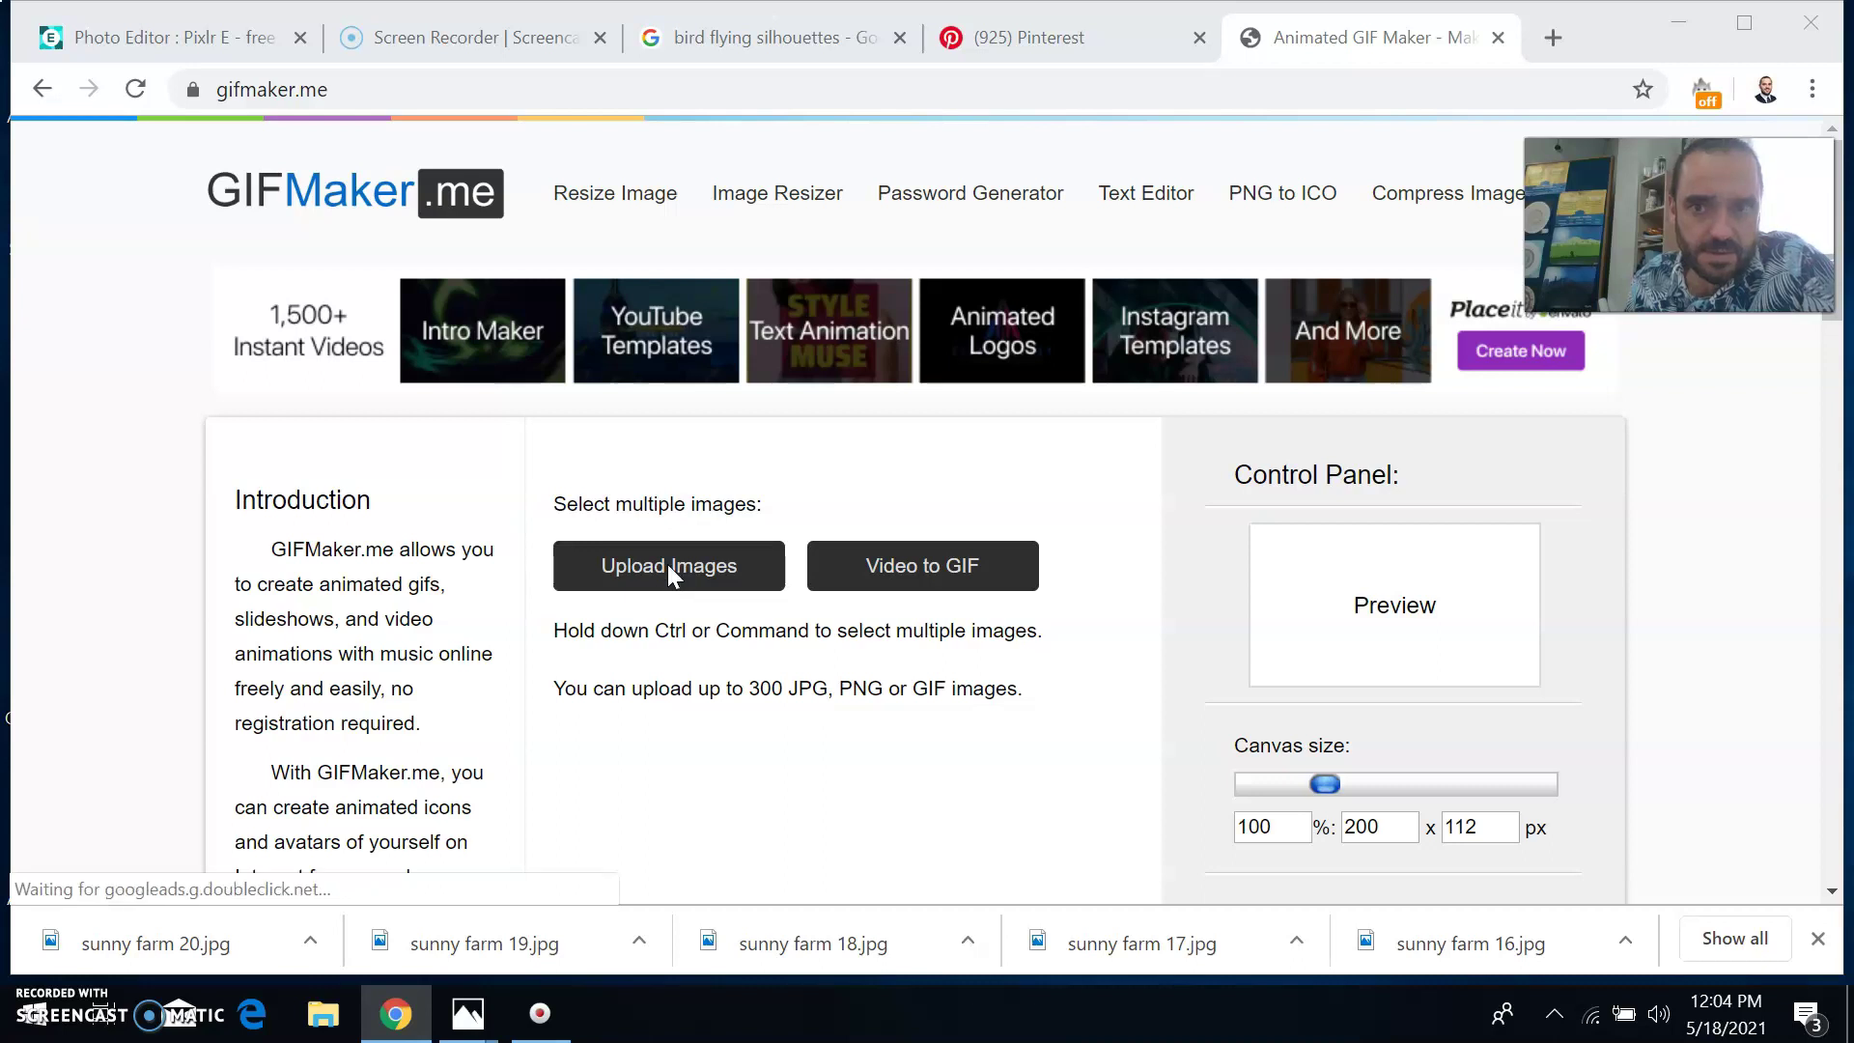
- Start an image upload on GIFMaker.me and browse to the Download folder
{"action": "left_click", "coordinate": [688, 567]}
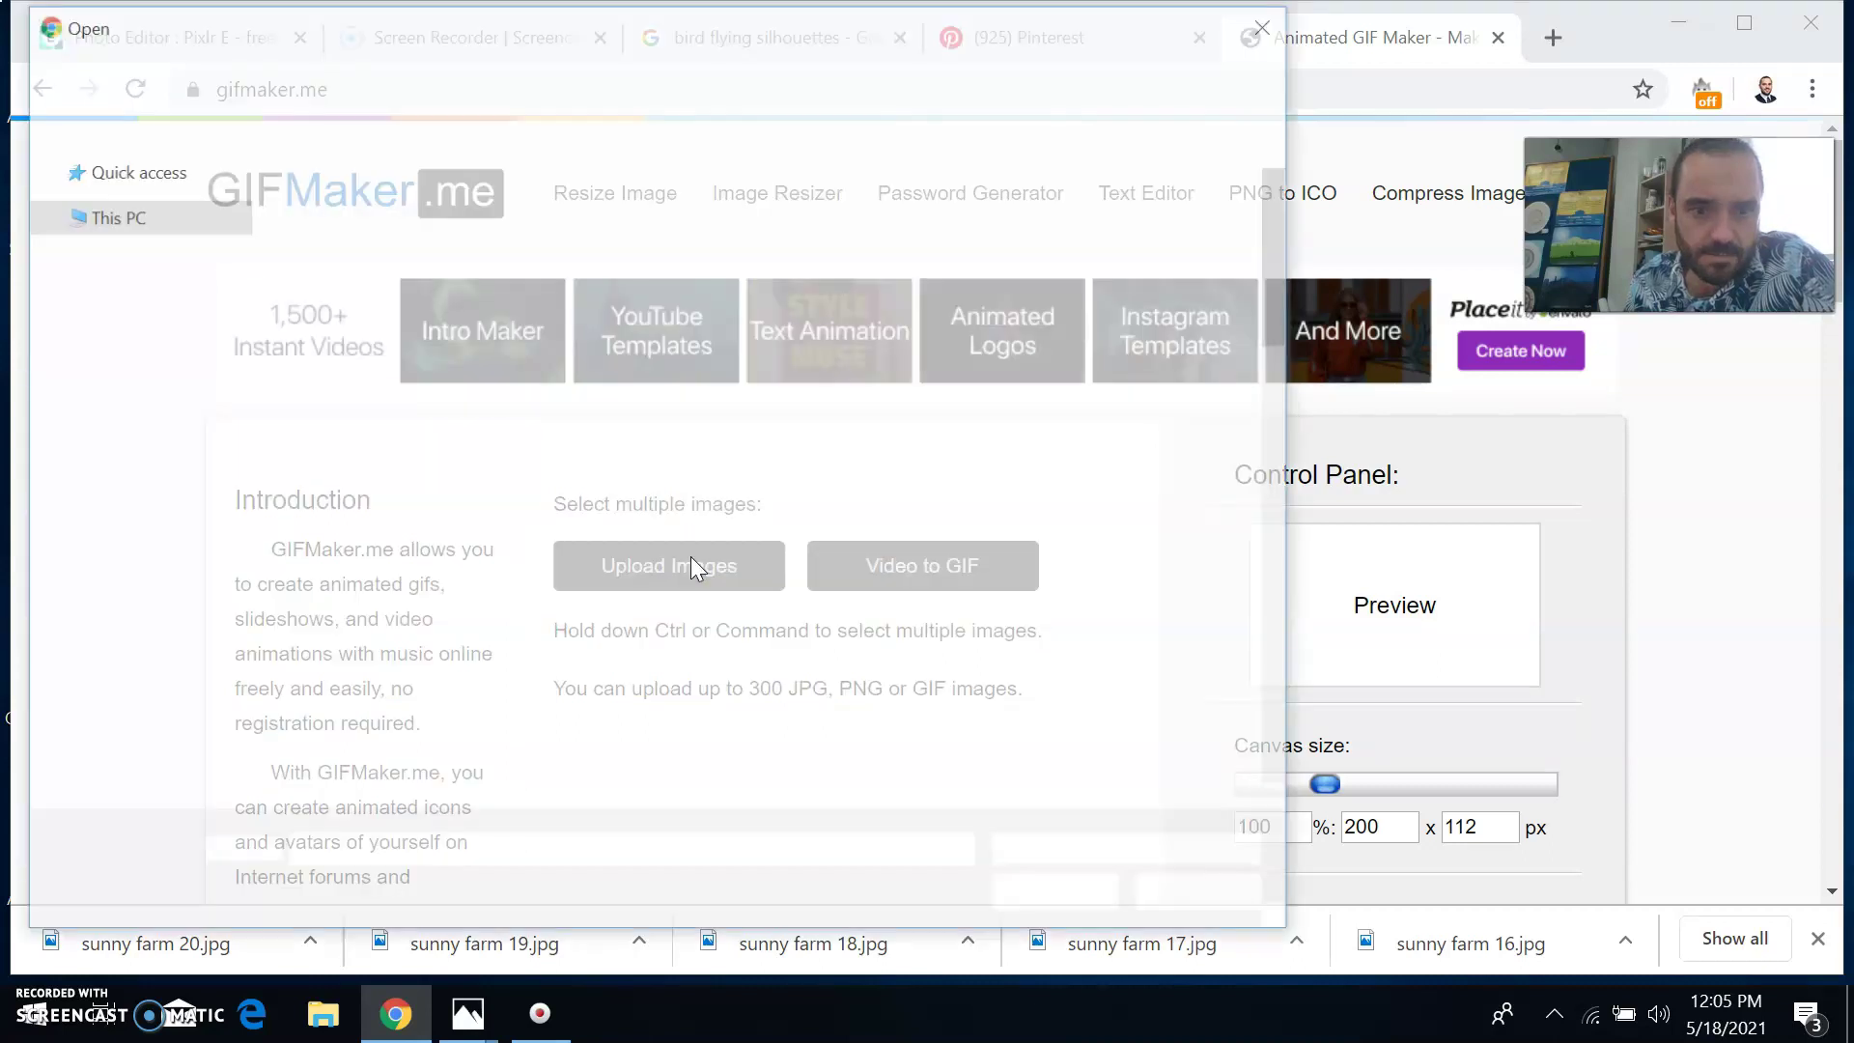
{"action": "scroll", "coordinate": [646, 550], "scroll_direction": "down", "scroll_amount": 12}
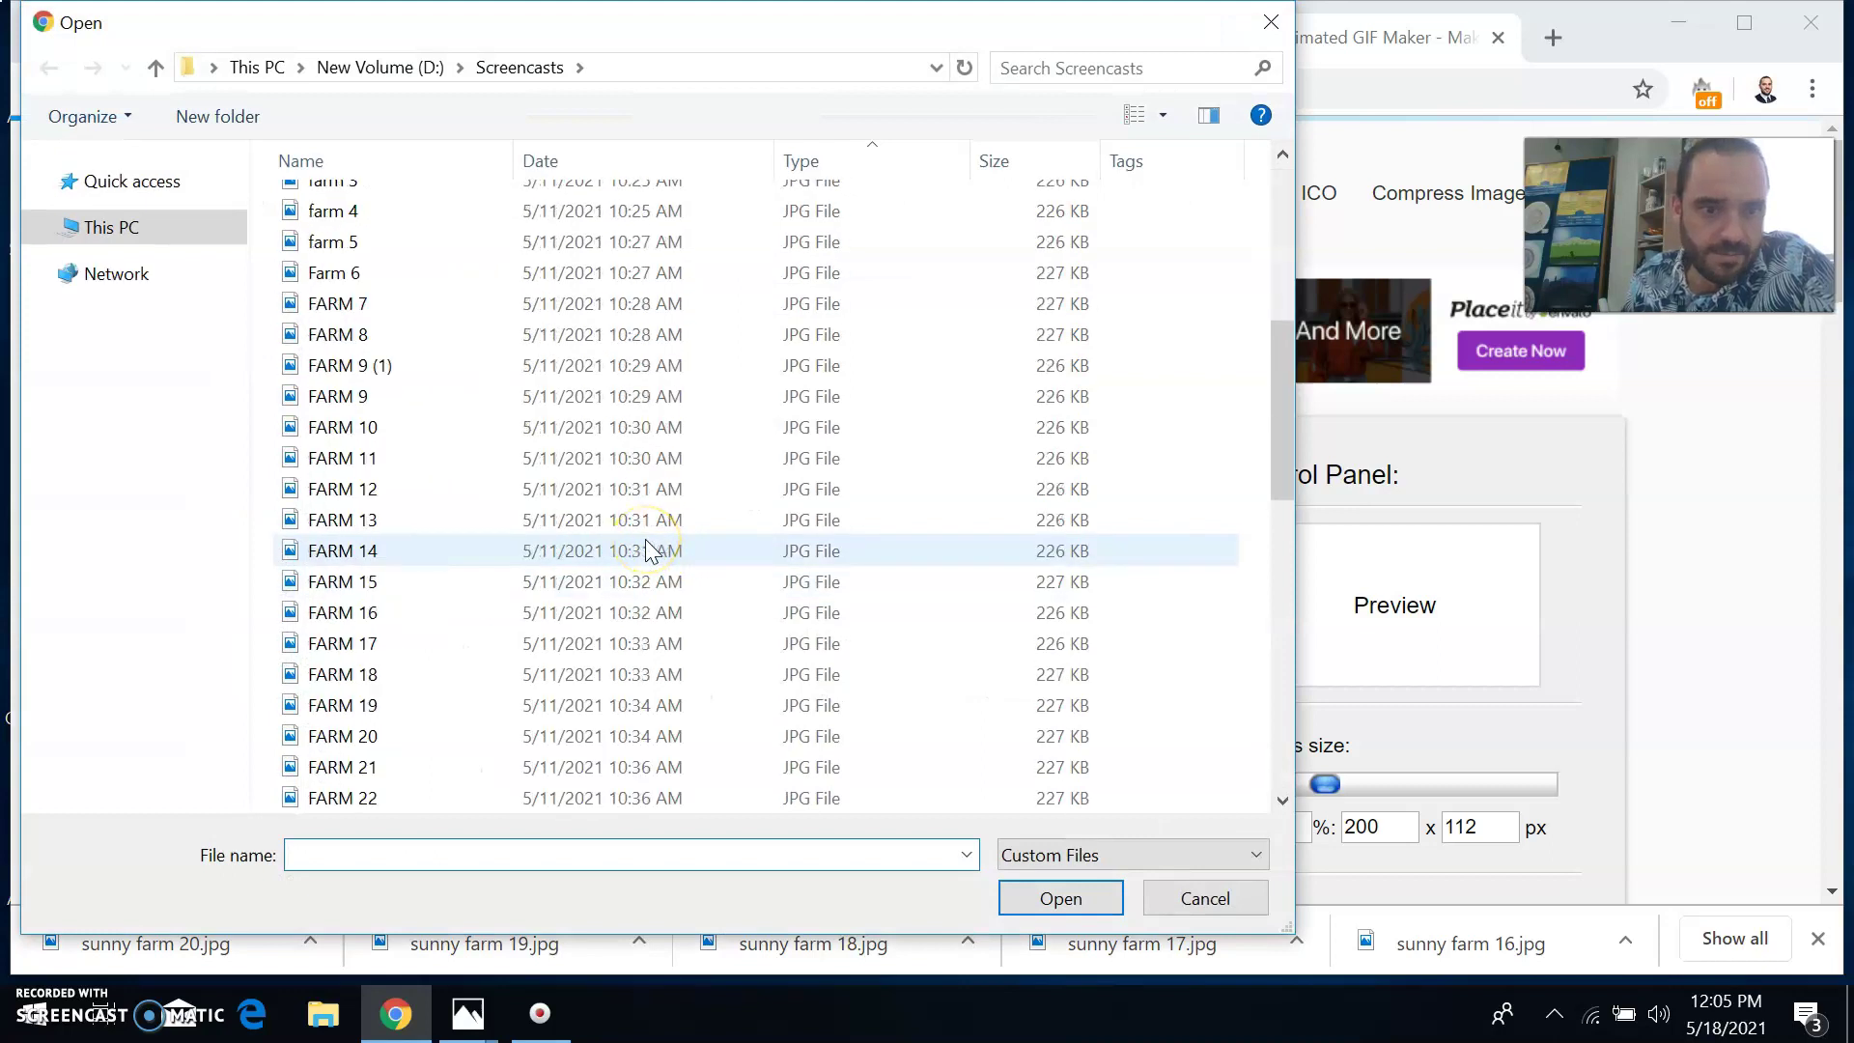
{"action": "scroll", "coordinate": [646, 550], "scroll_direction": "down", "scroll_amount": 3}
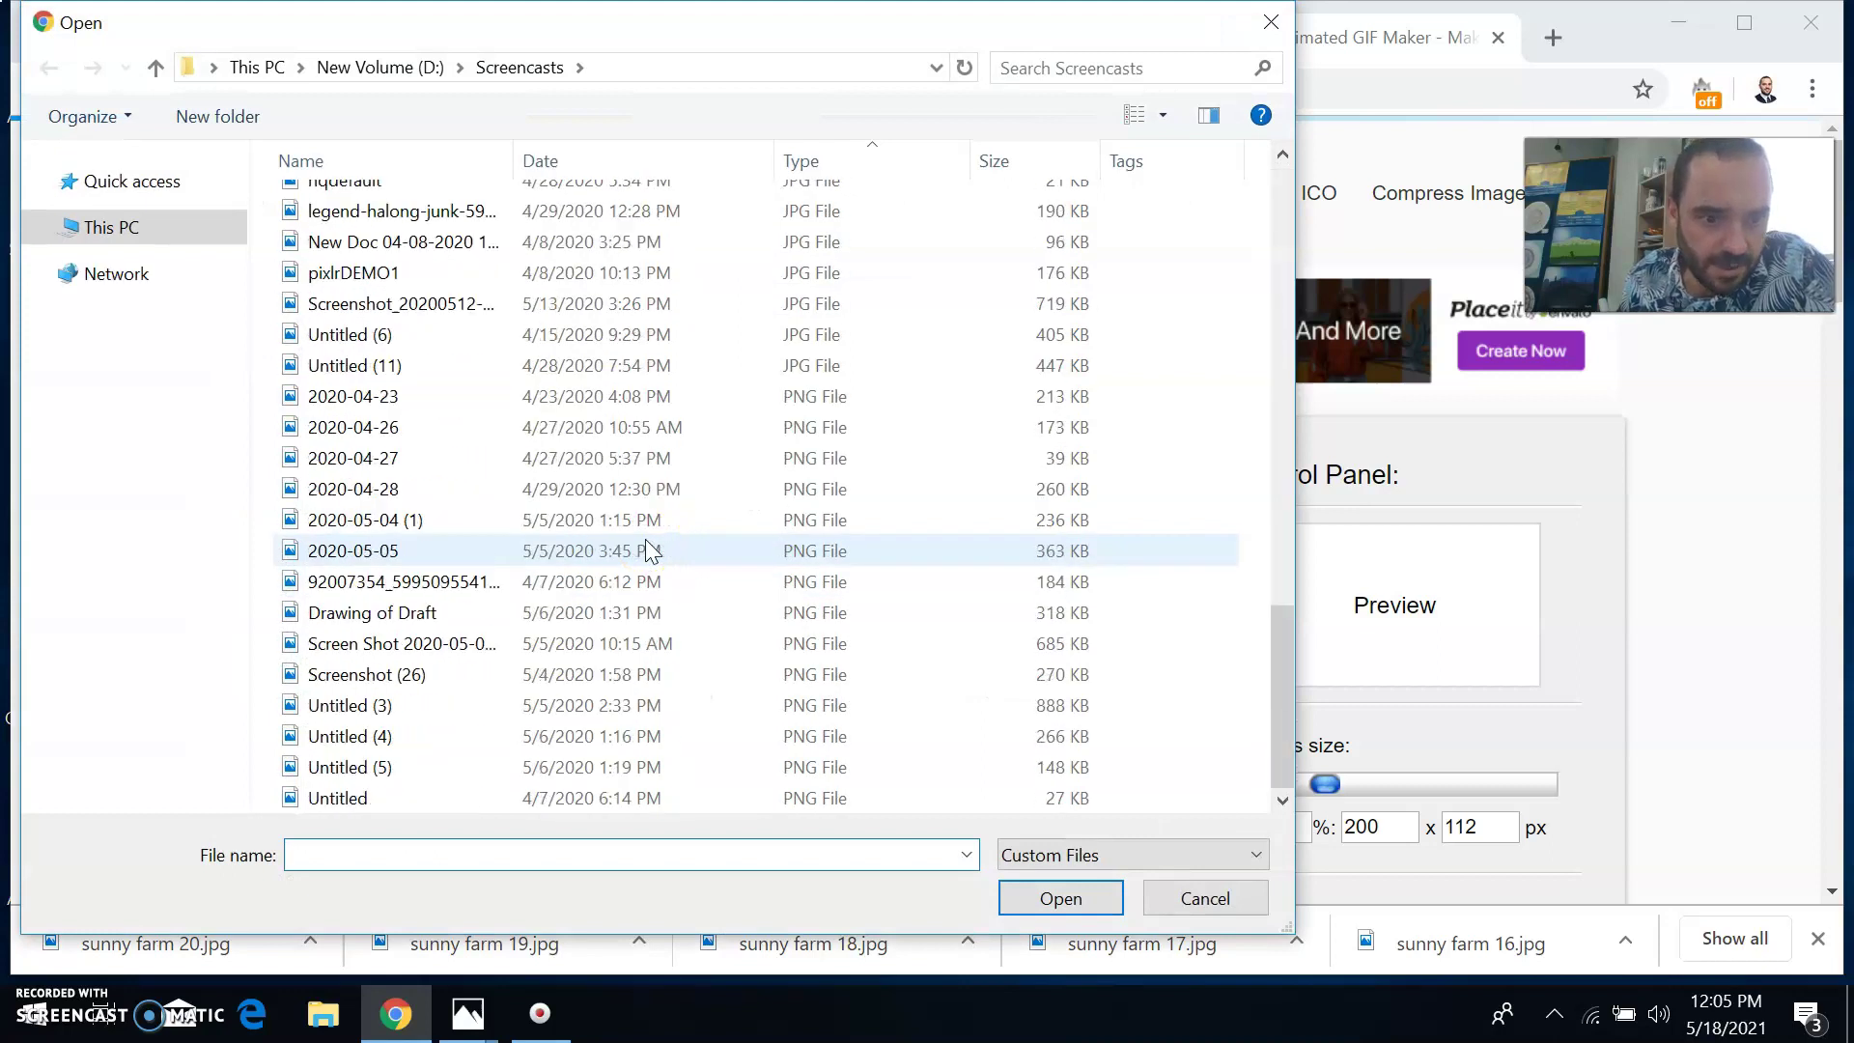
{"action": "scroll", "coordinate": [646, 550], "scroll_direction": "up", "scroll_amount": 10}
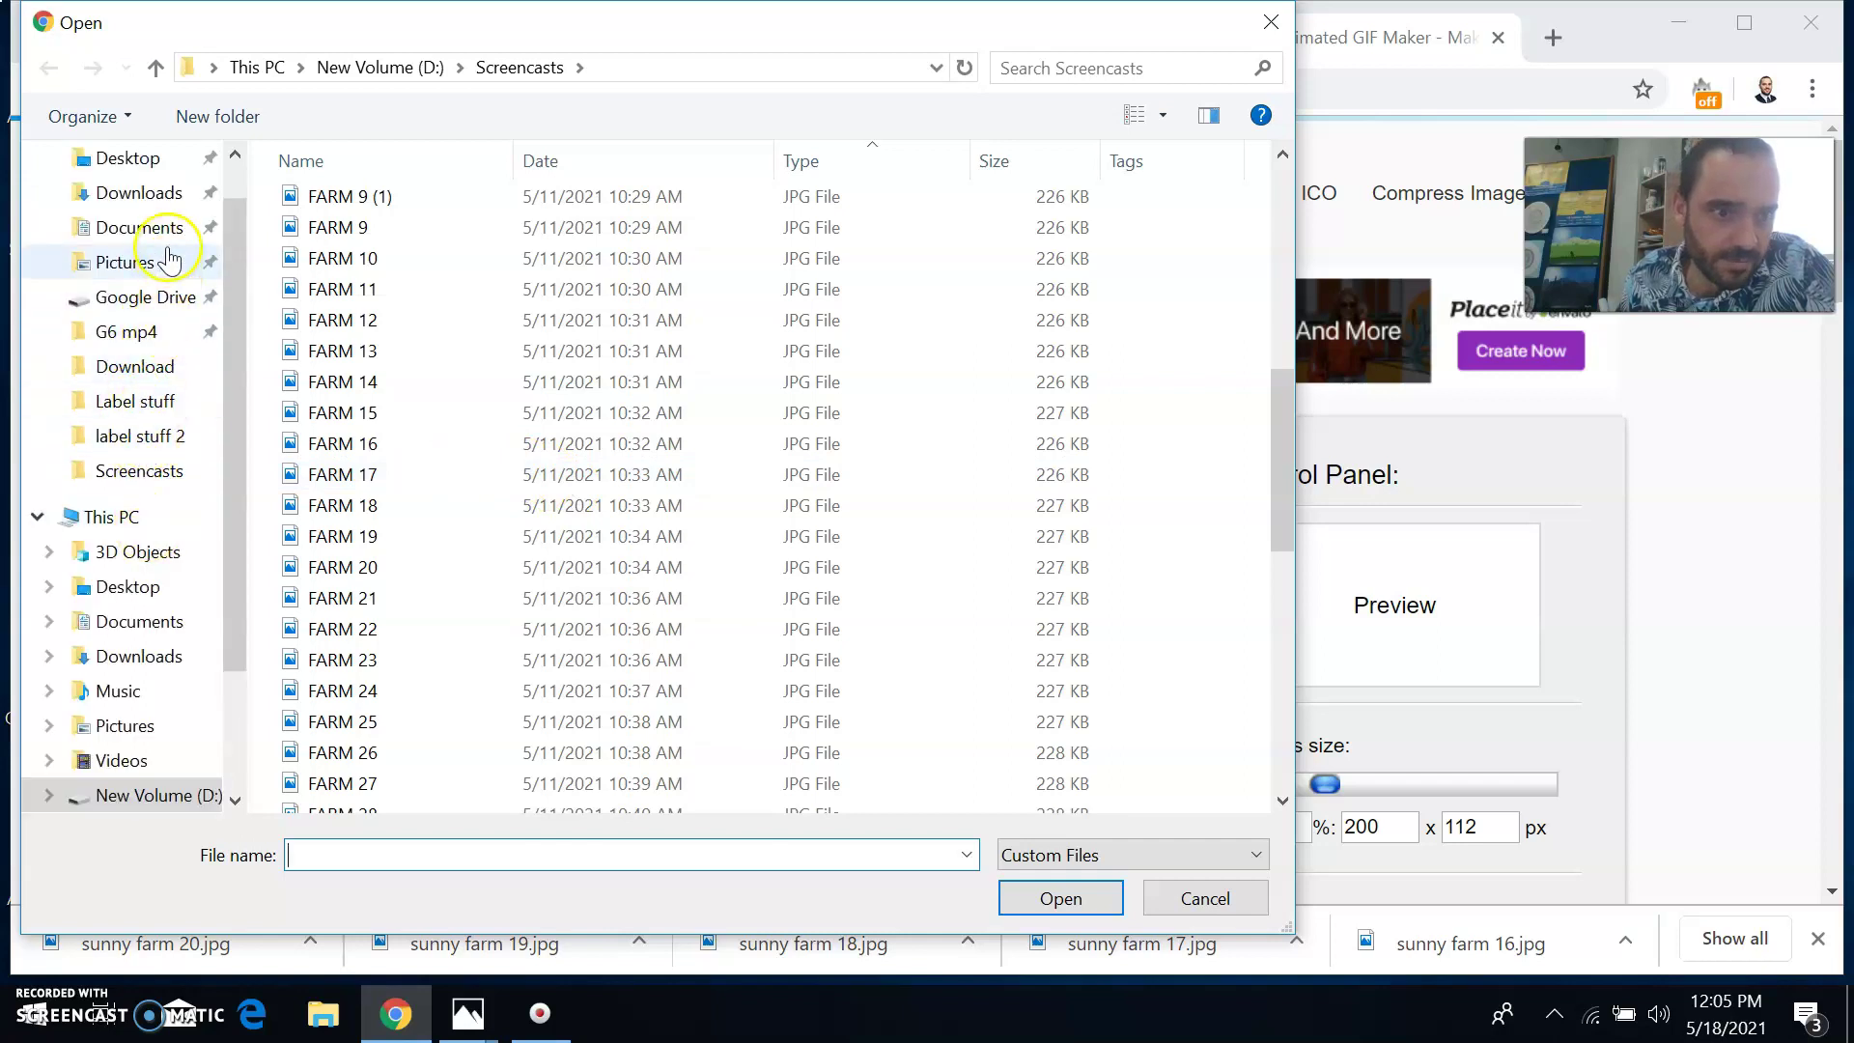
{"action": "left_click", "coordinate": [143, 365]}
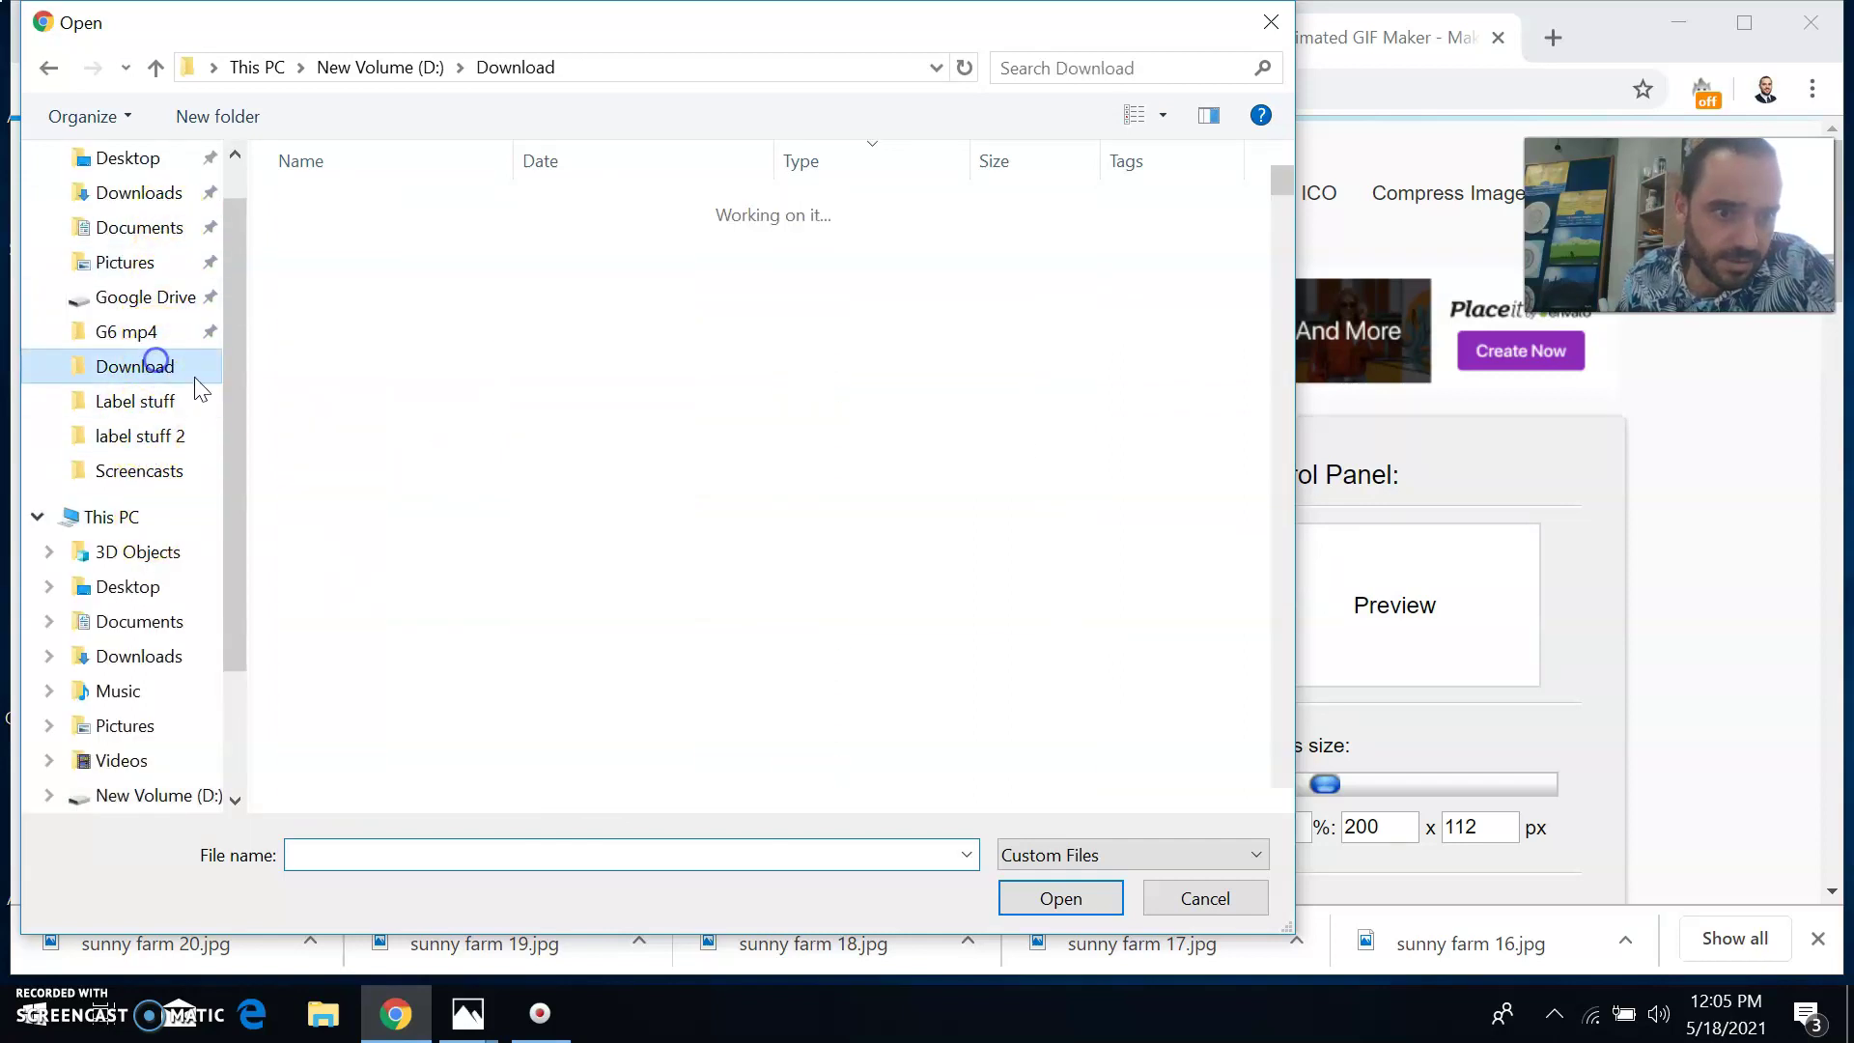
- Select sunny farm 1 through sunny farm 20 and upload all twenty frames
{"action": "scroll", "coordinate": [399, 437], "scroll_direction": "down", "scroll_amount": 20}
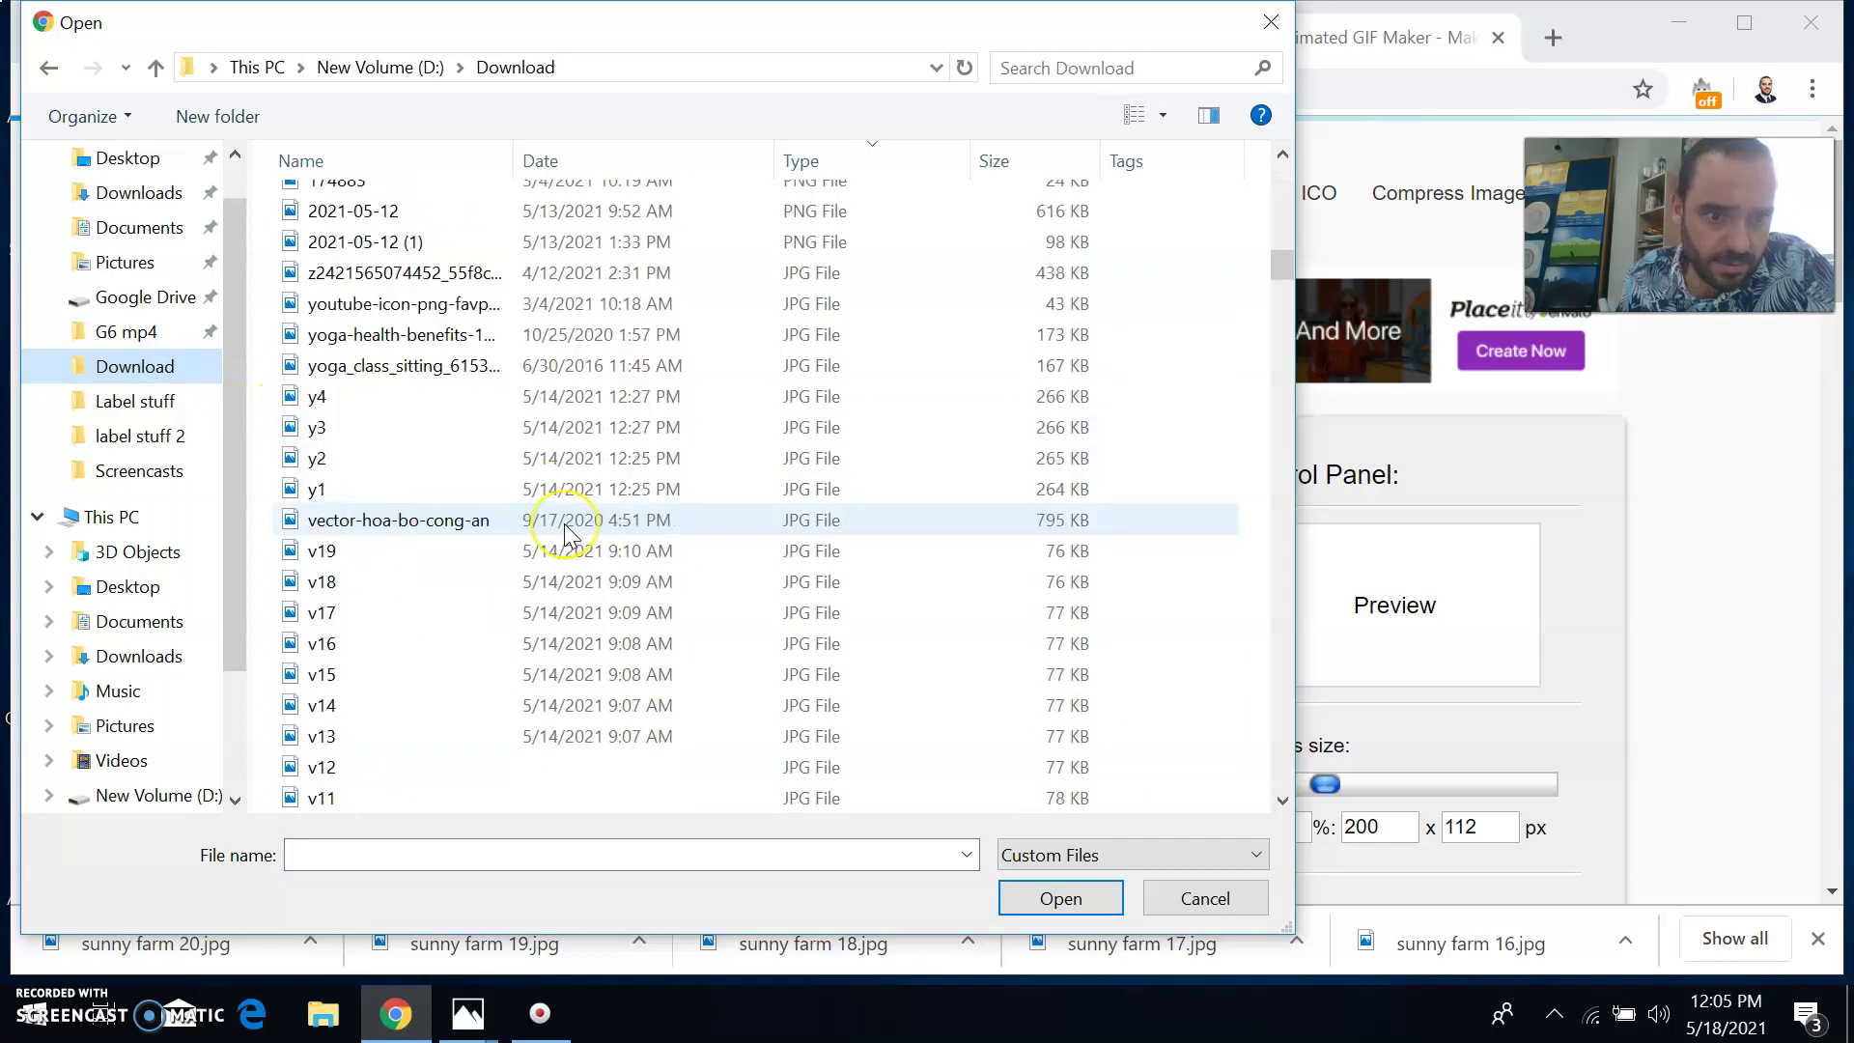
{"action": "scroll", "coordinate": [565, 534], "scroll_direction": "down", "scroll_amount": 20}
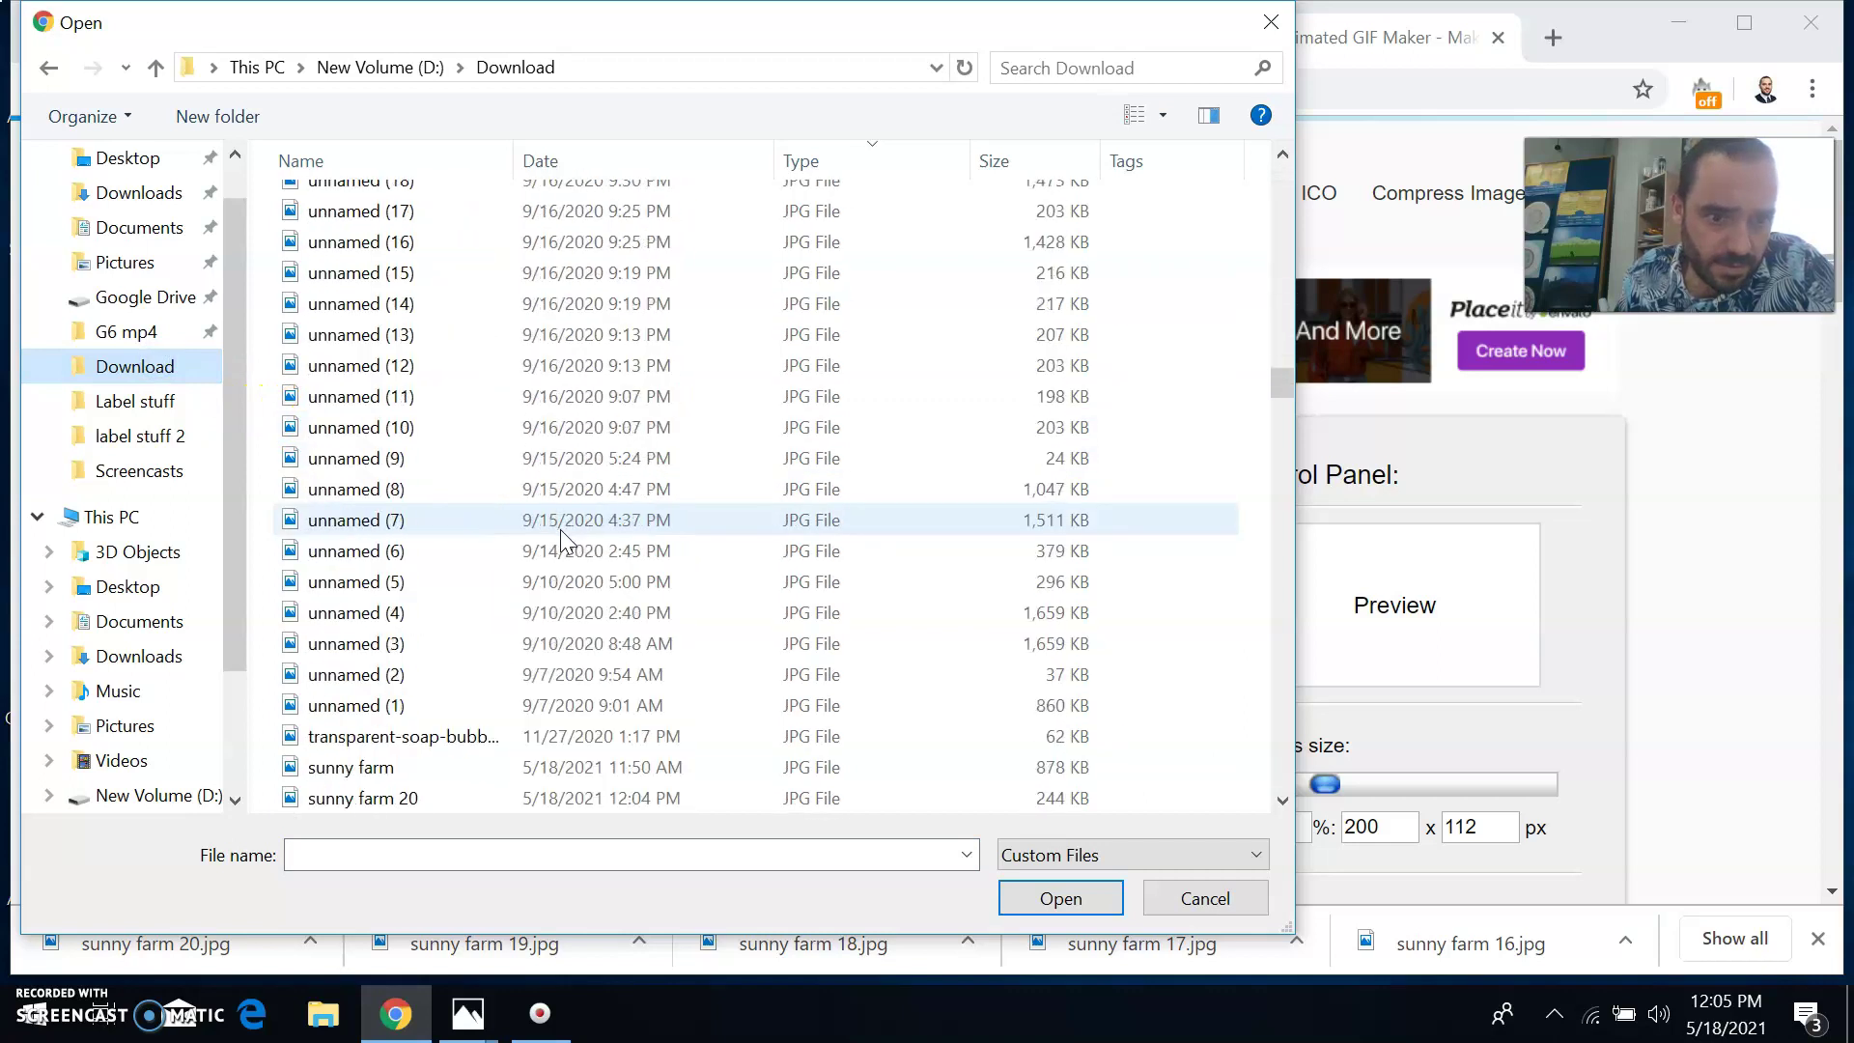
{"action": "scroll", "coordinate": [560, 527], "scroll_direction": "down", "scroll_amount": 2}
{"action": "scroll", "coordinate": [559, 522], "scroll_direction": "up", "scroll_amount": 2}
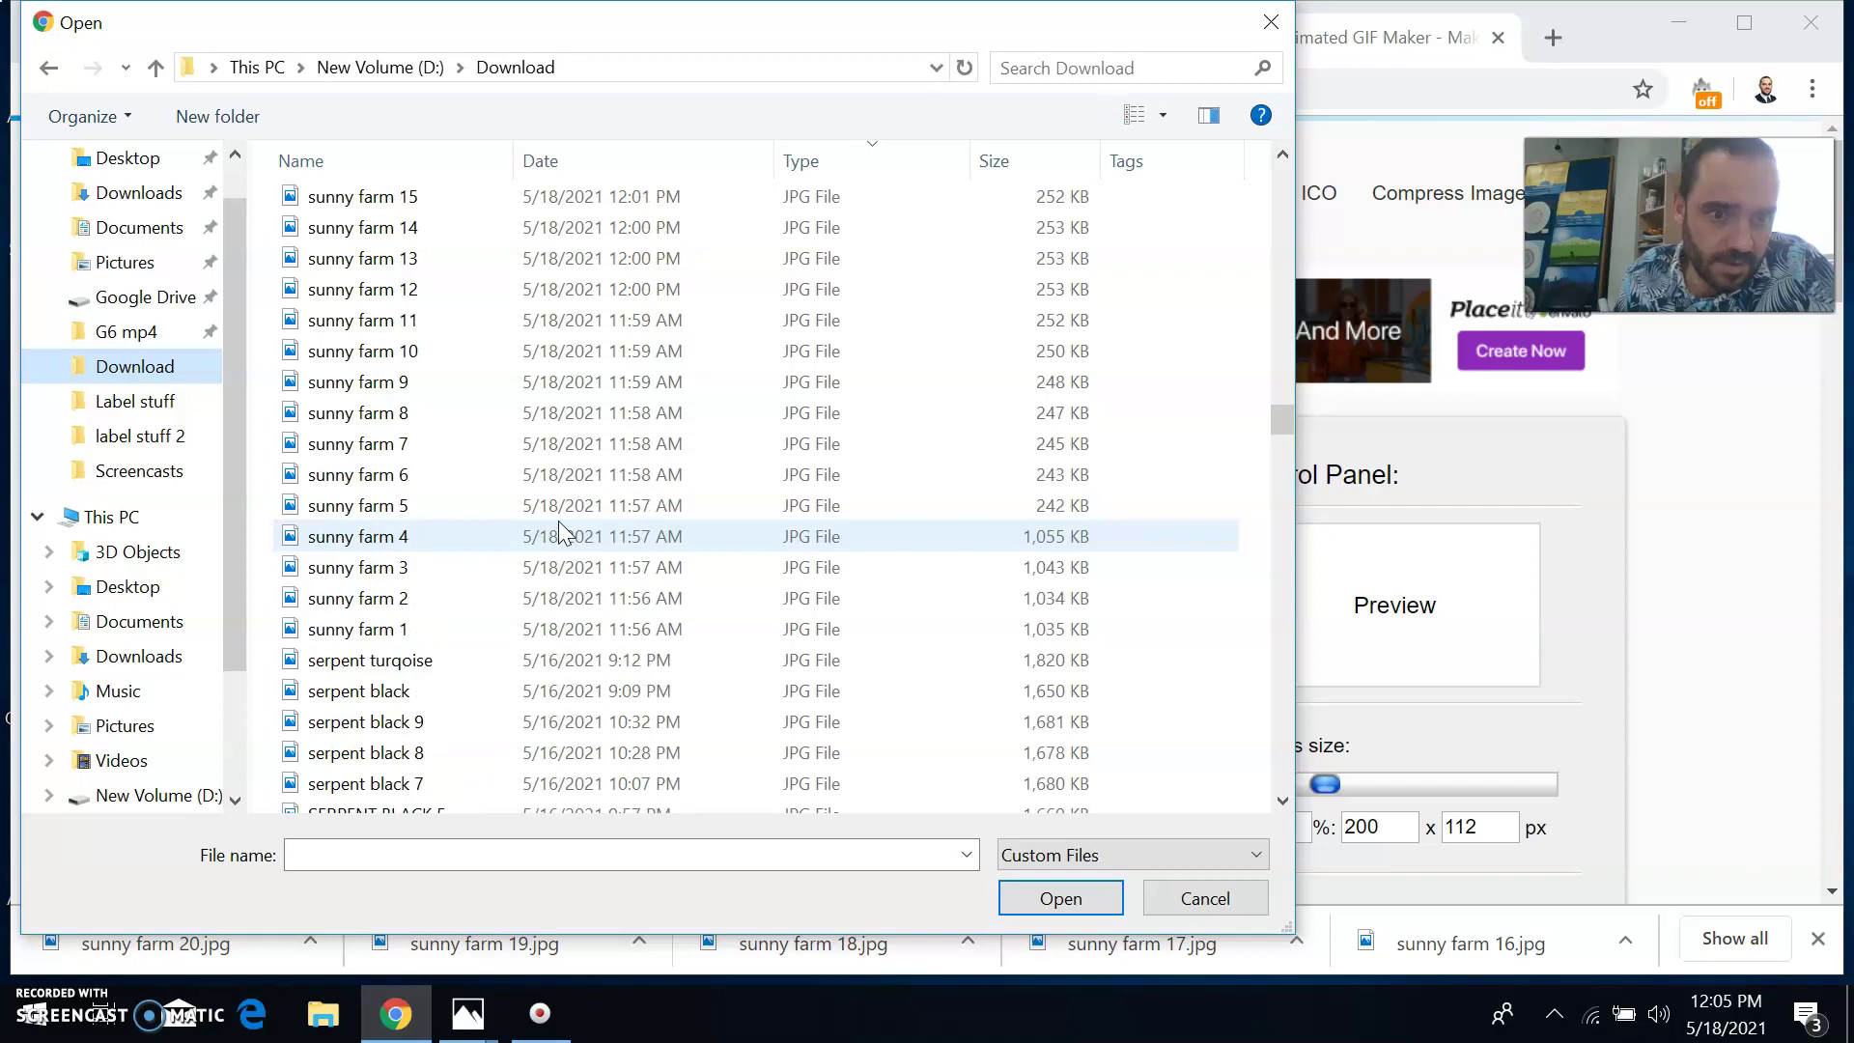
{"action": "left_click", "coordinate": [458, 628]}
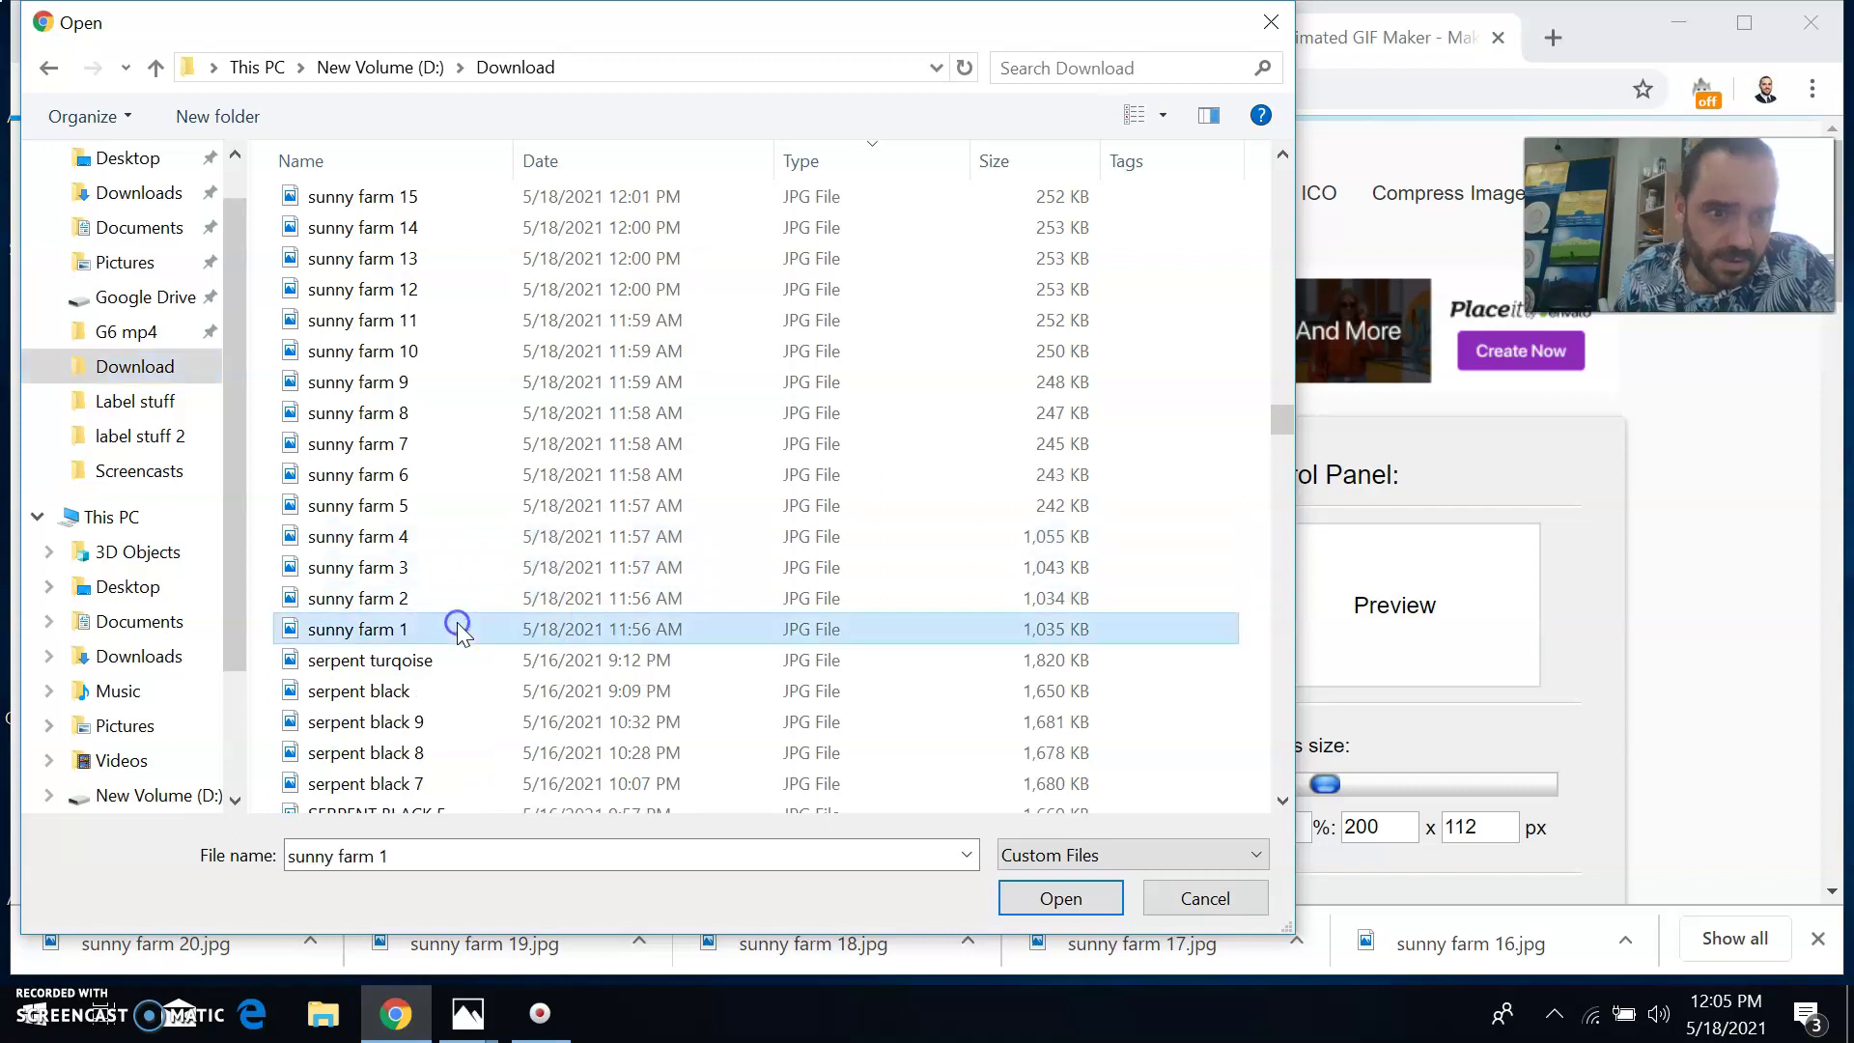
{"action": "scroll", "coordinate": [473, 518], "scroll_direction": "up", "scroll_amount": 3}
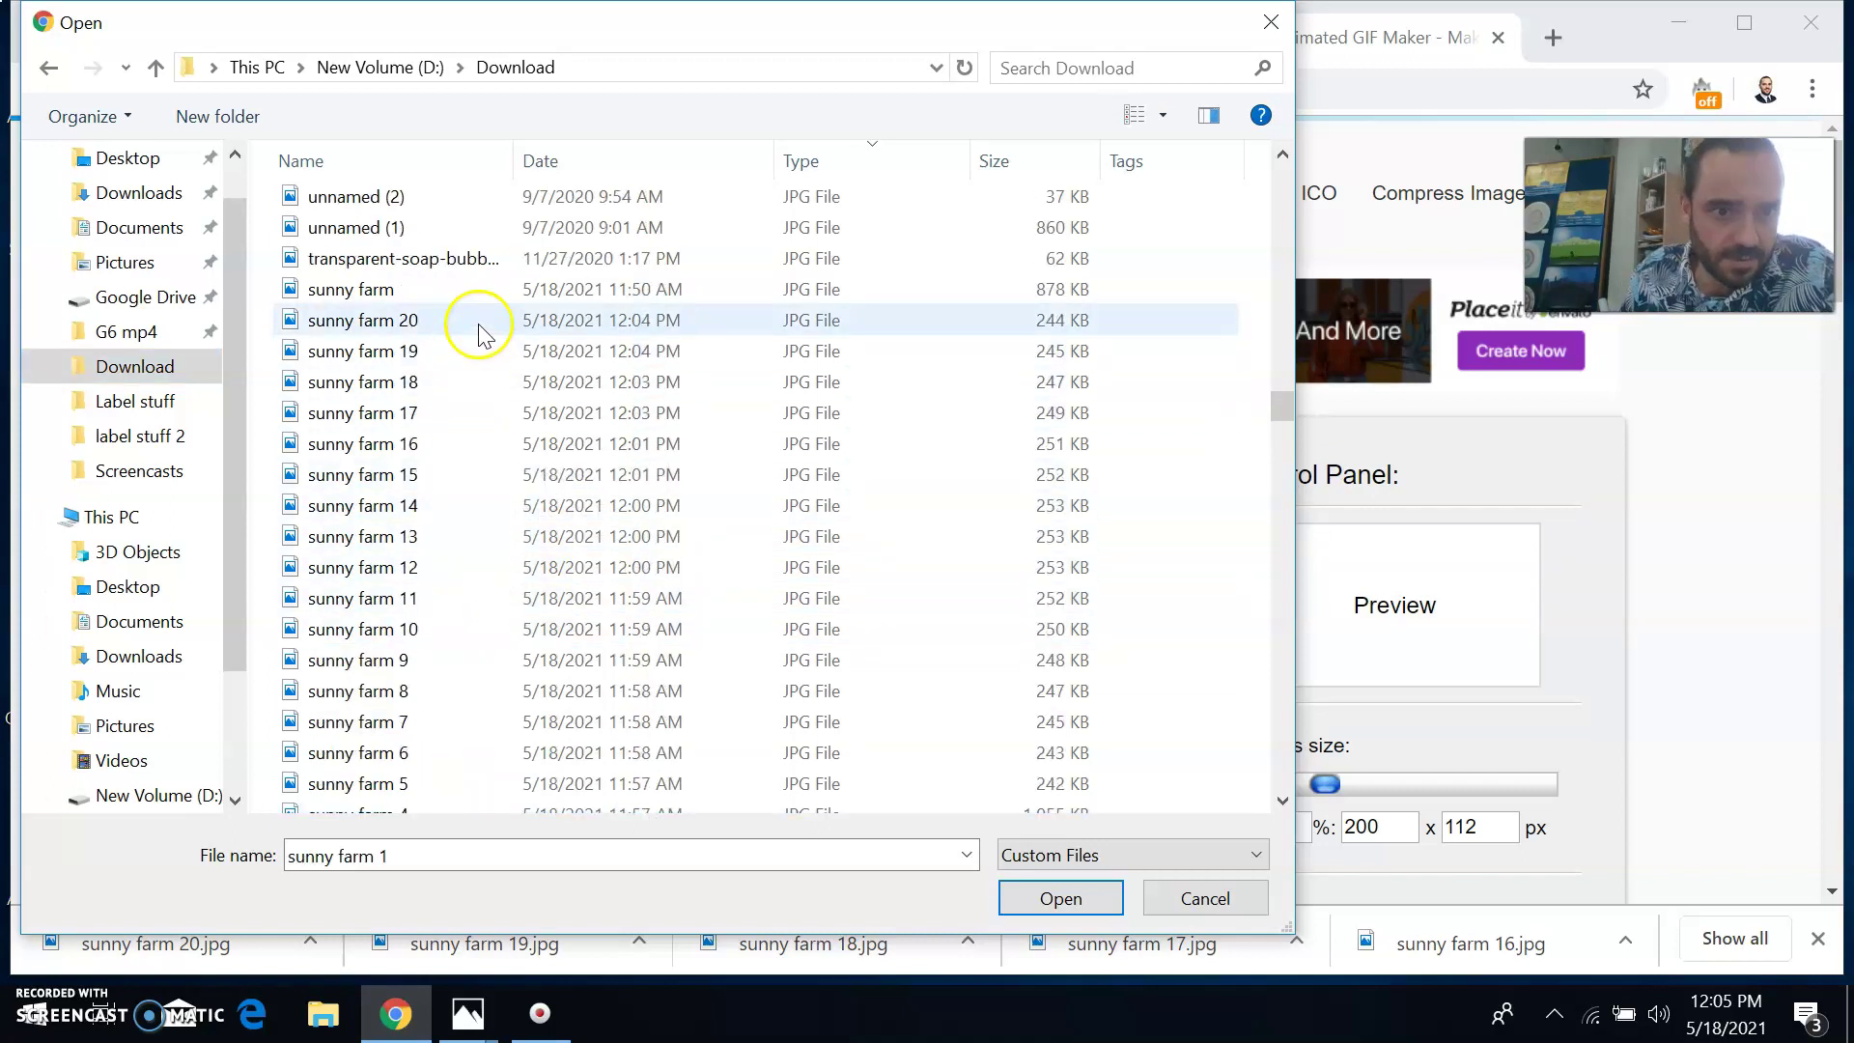
{"action": "left_click", "coordinate": [480, 325], "text": "shift"}
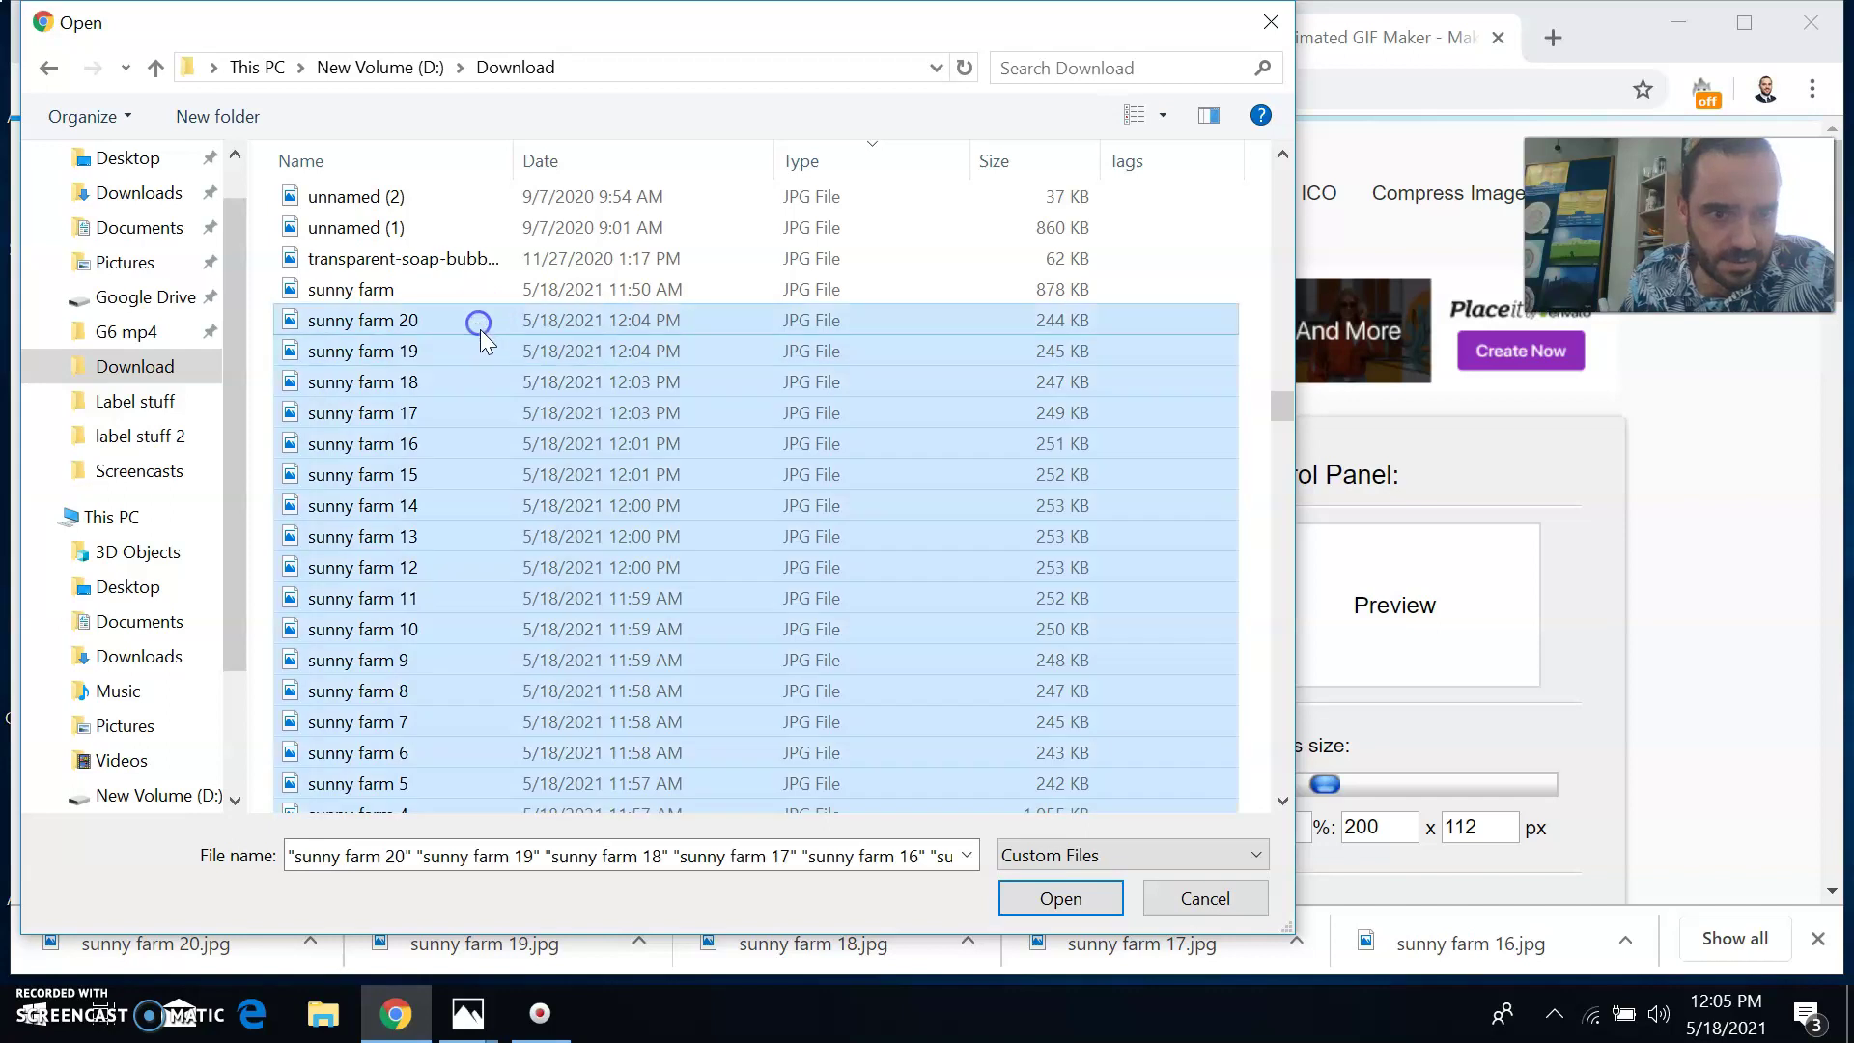
{"action": "left_click", "coordinate": [1032, 902]}
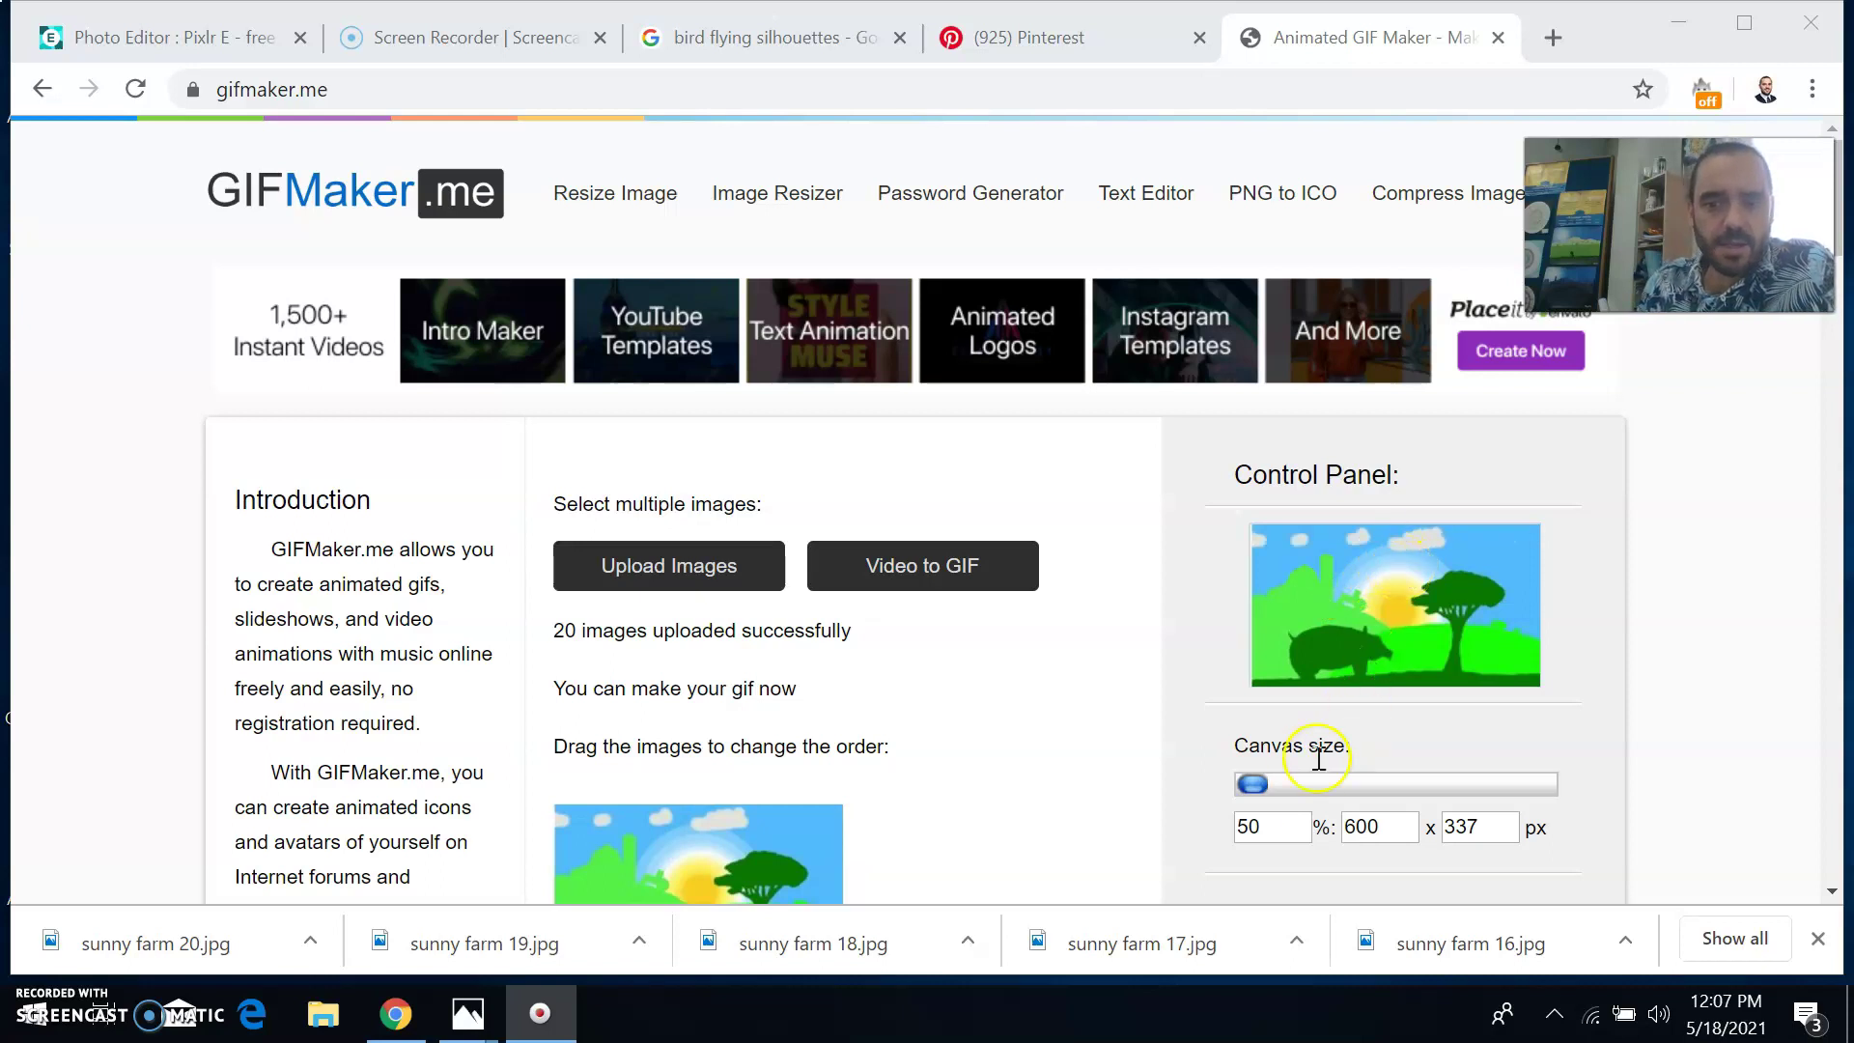
- Drag the Animation speed slider from 3700 down to 250 milliseconds for the 20 farm frames
{"action": "scroll", "coordinate": [1349, 785], "scroll_direction": "down", "scroll_amount": 2}
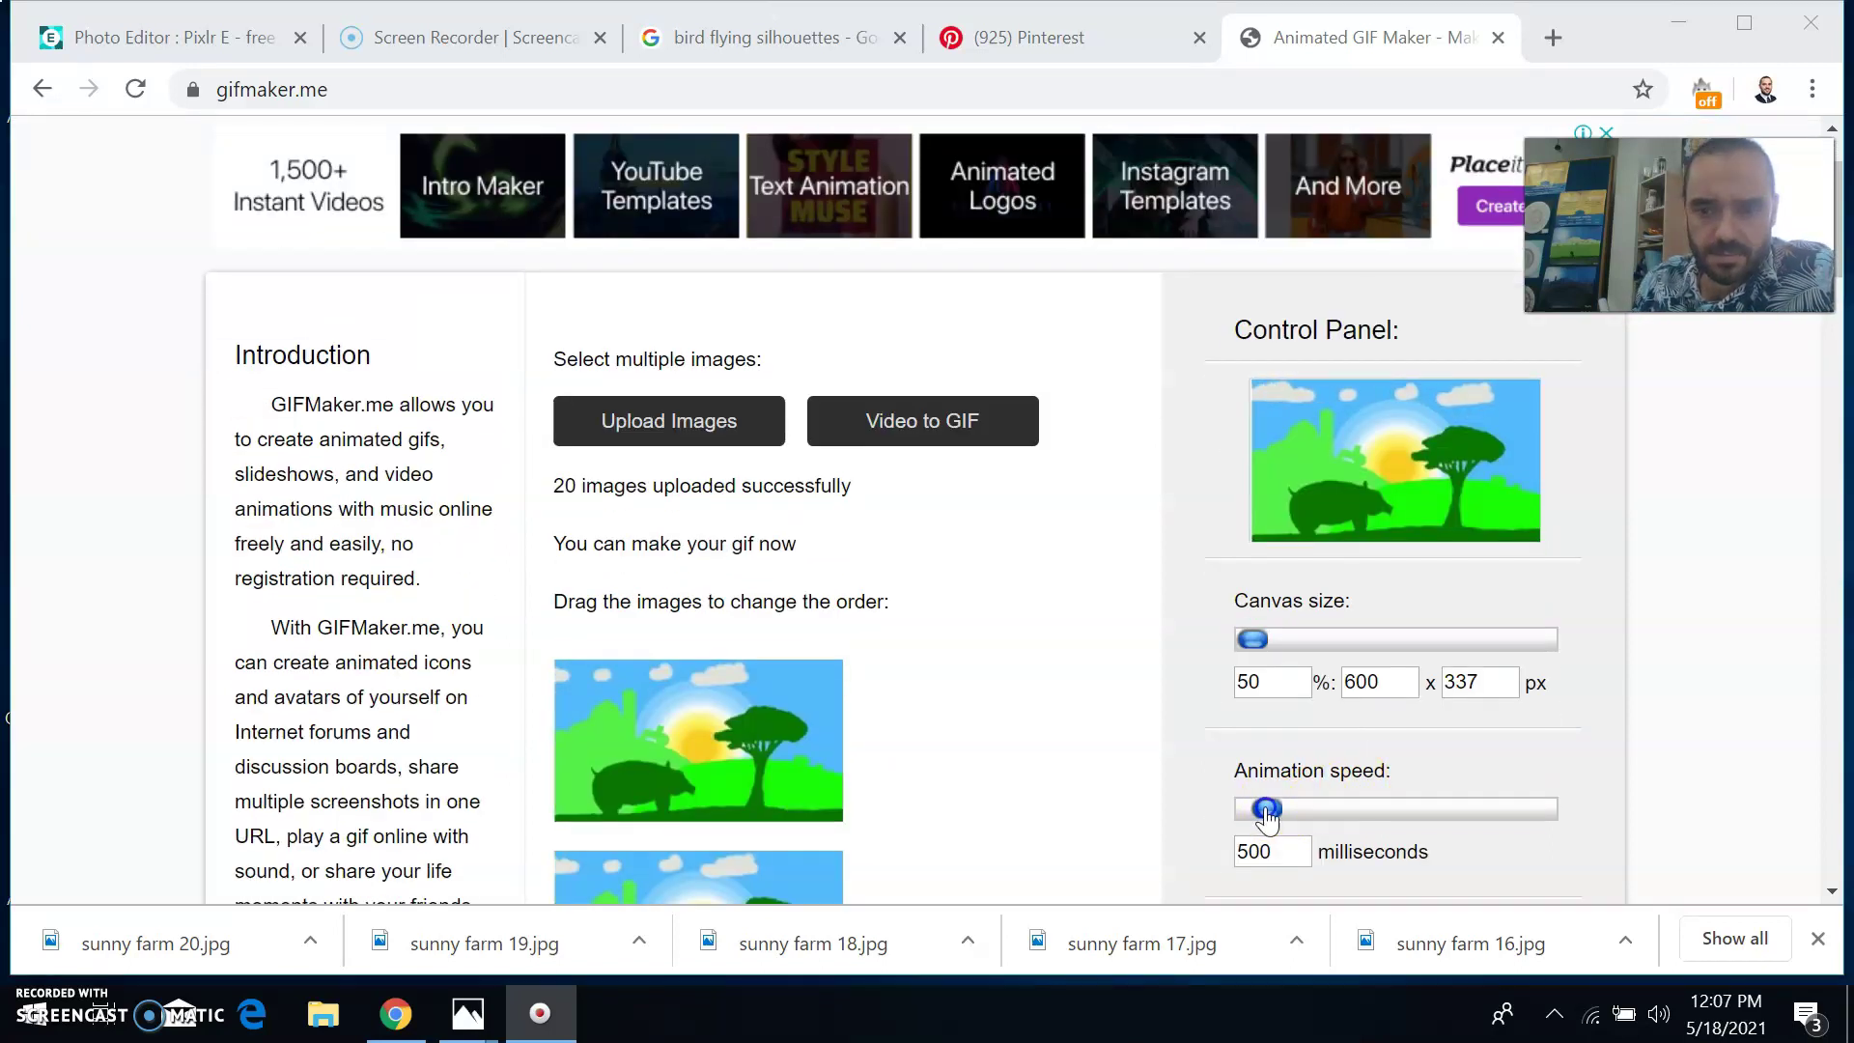
{"action": "left_click_drag", "start_coordinate": [1293, 816], "coordinate": [1362, 826]}
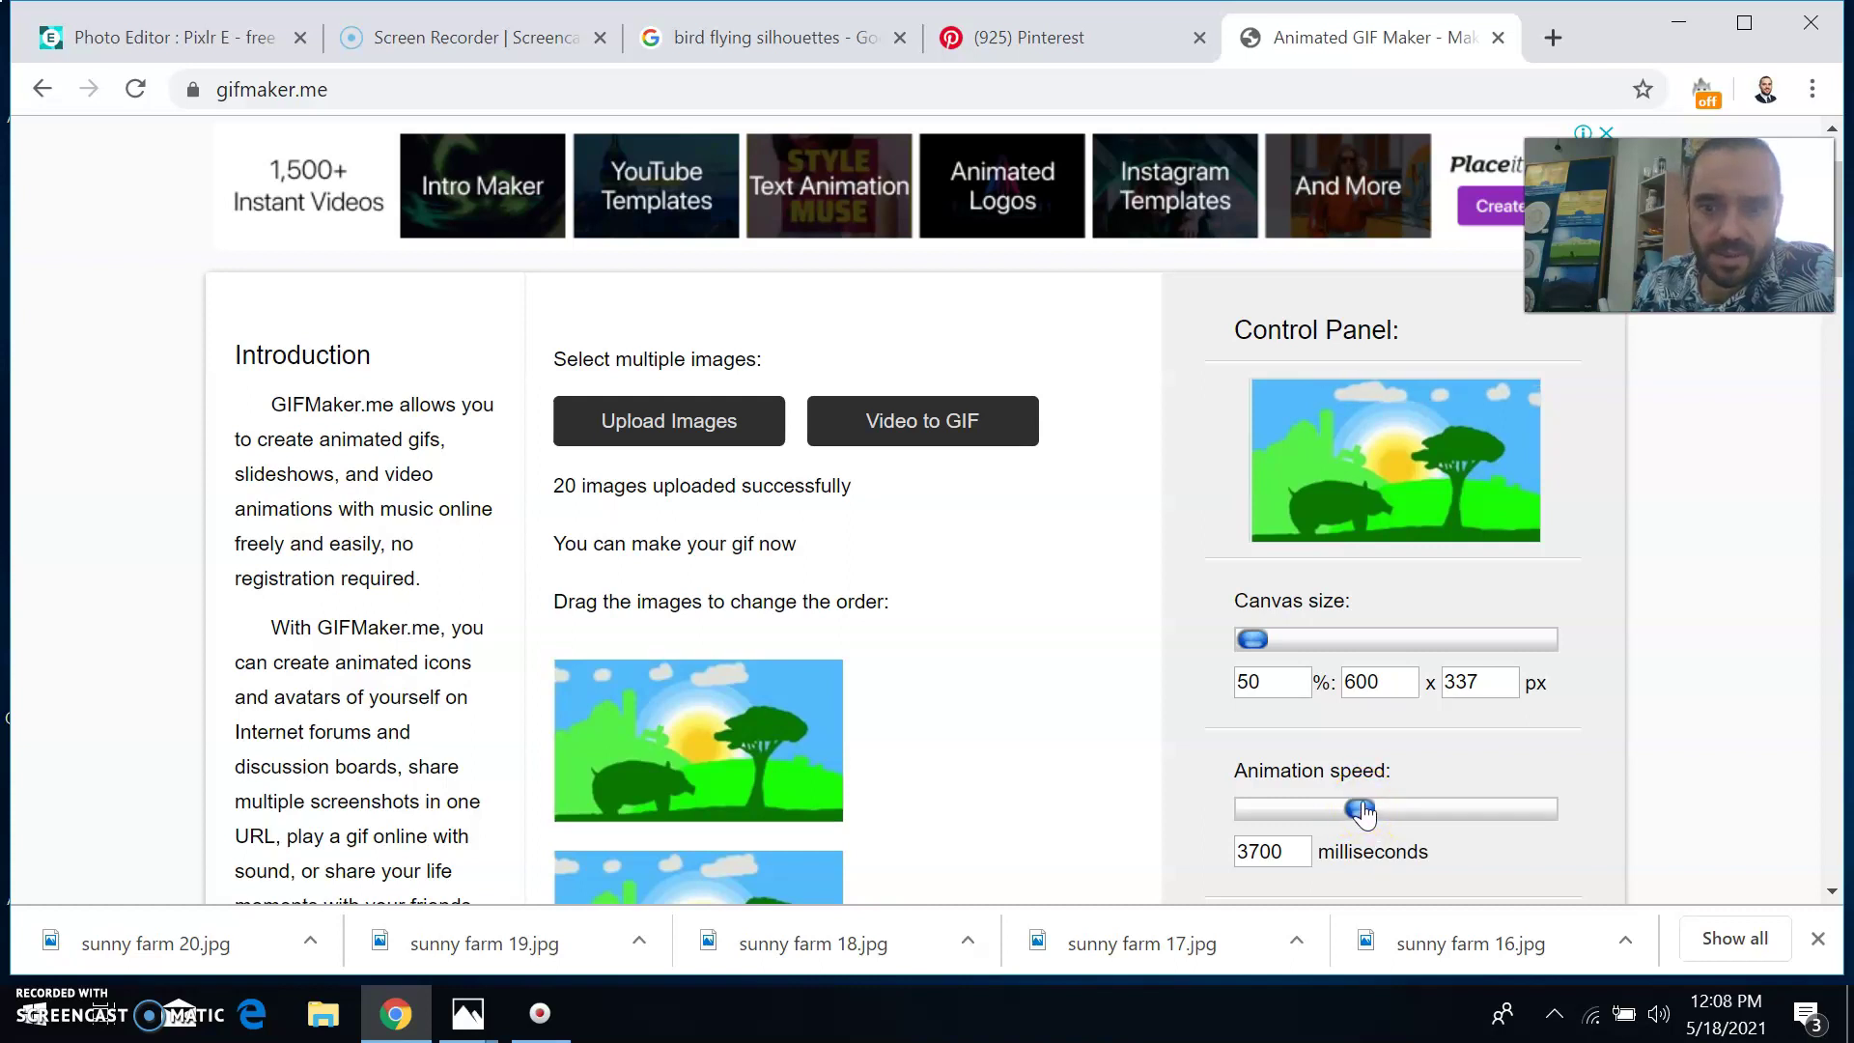
{"action": "left_click_drag", "start_coordinate": [1362, 812], "coordinate": [1263, 807]}
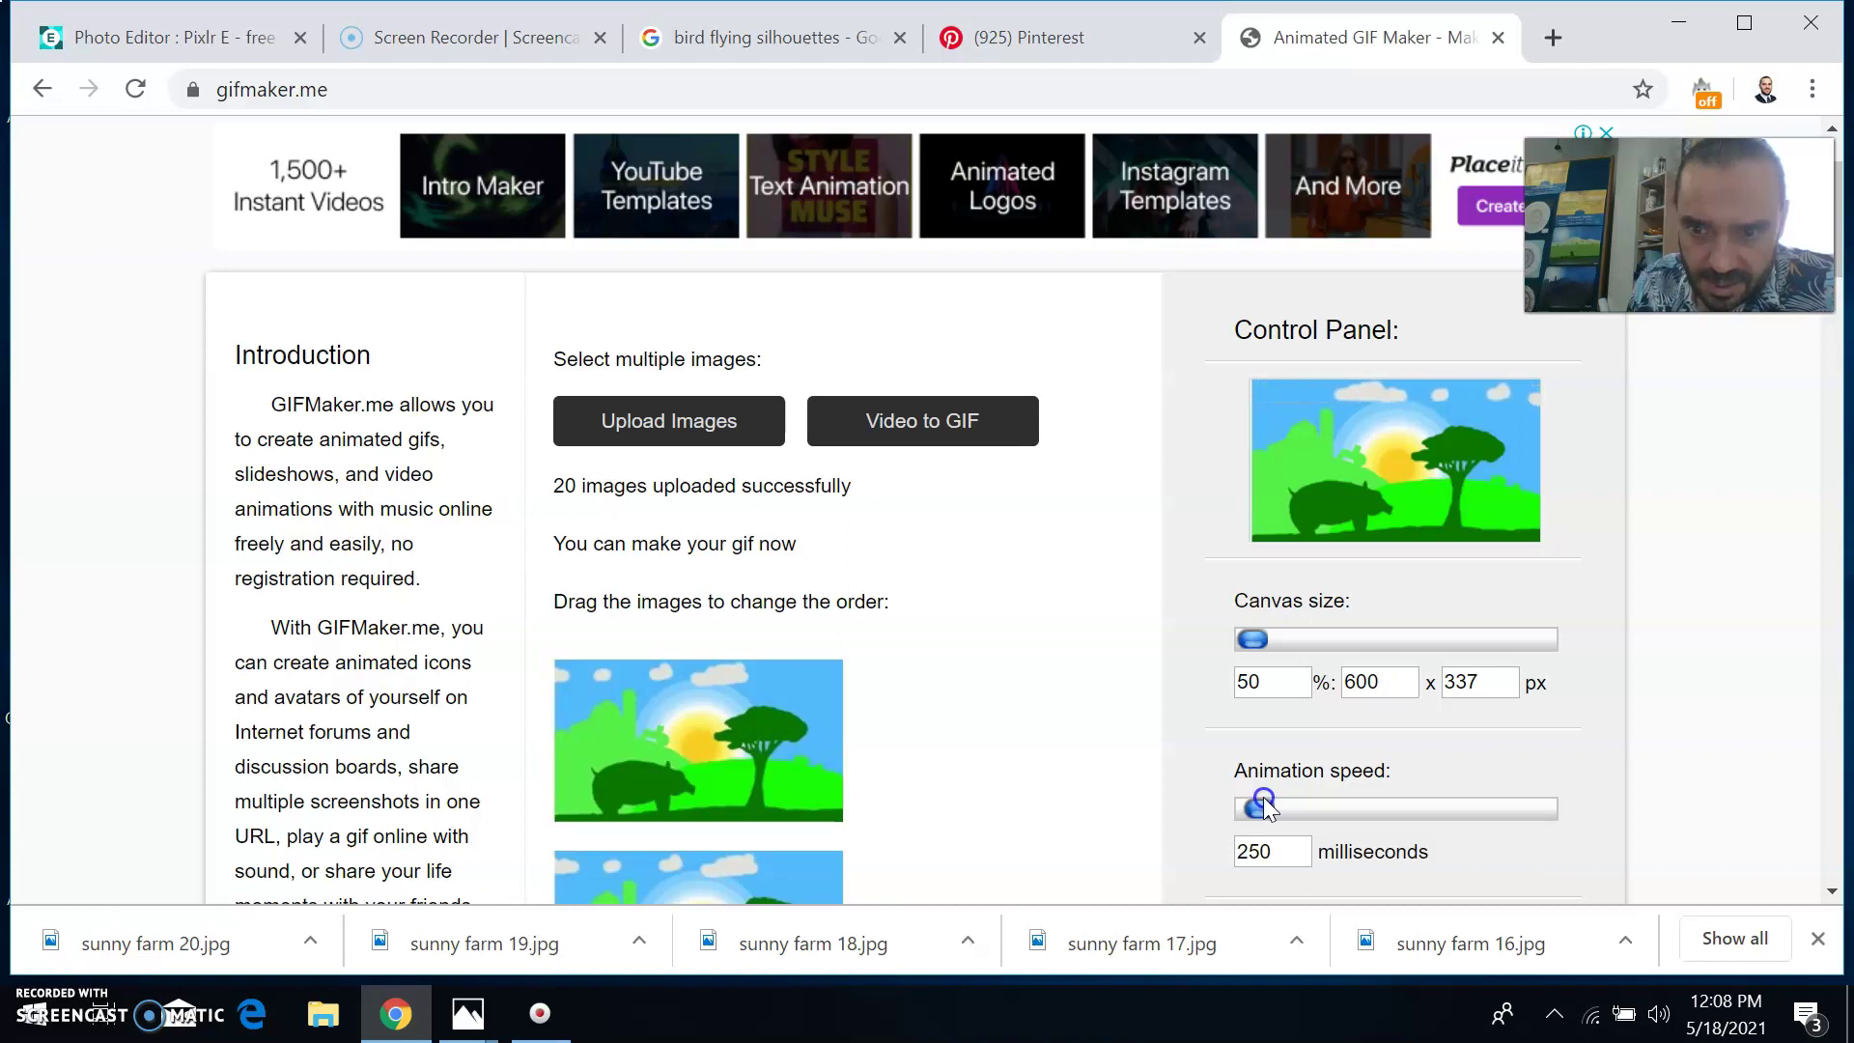
- Build the 20-frame farm GIF and open the downloaded Webp.net-gifmaker (11).gif in Photos
{"action": "scroll", "coordinate": [1328, 719], "scroll_direction": "down", "scroll_amount": 6}
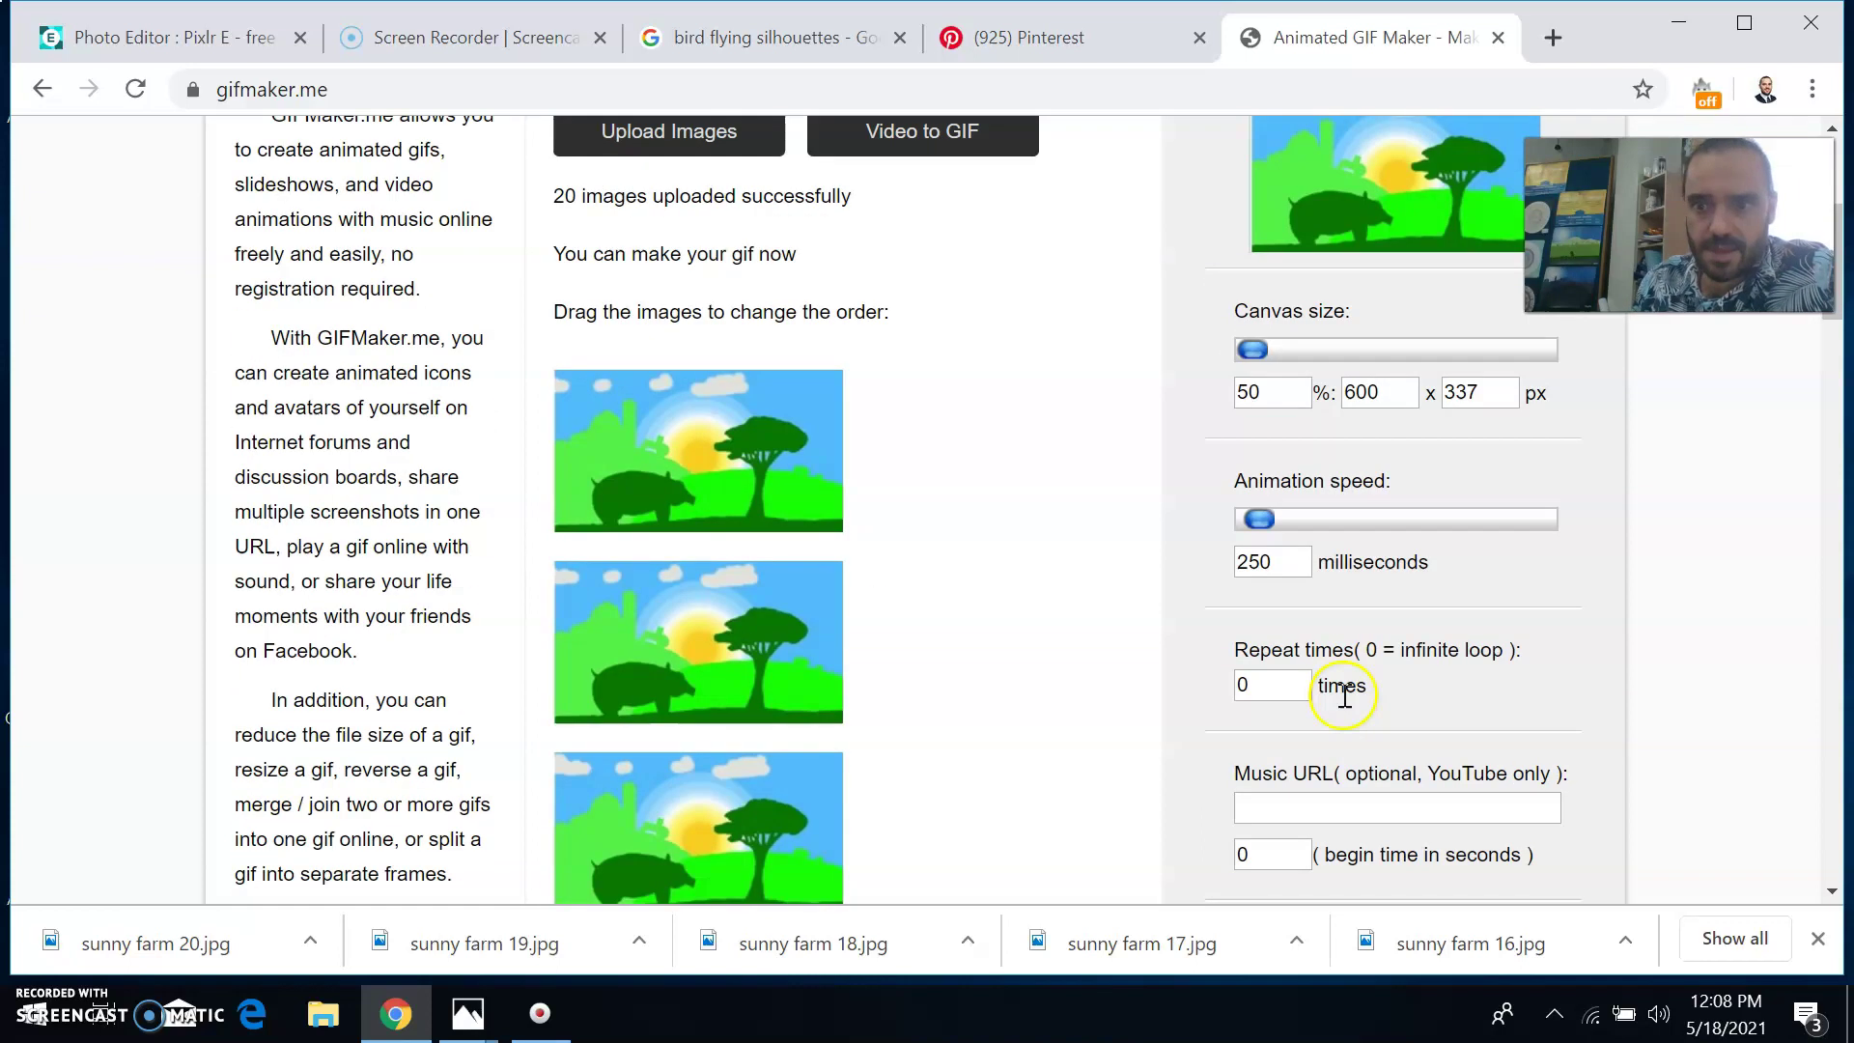
{"action": "left_click", "coordinate": [1379, 512]}
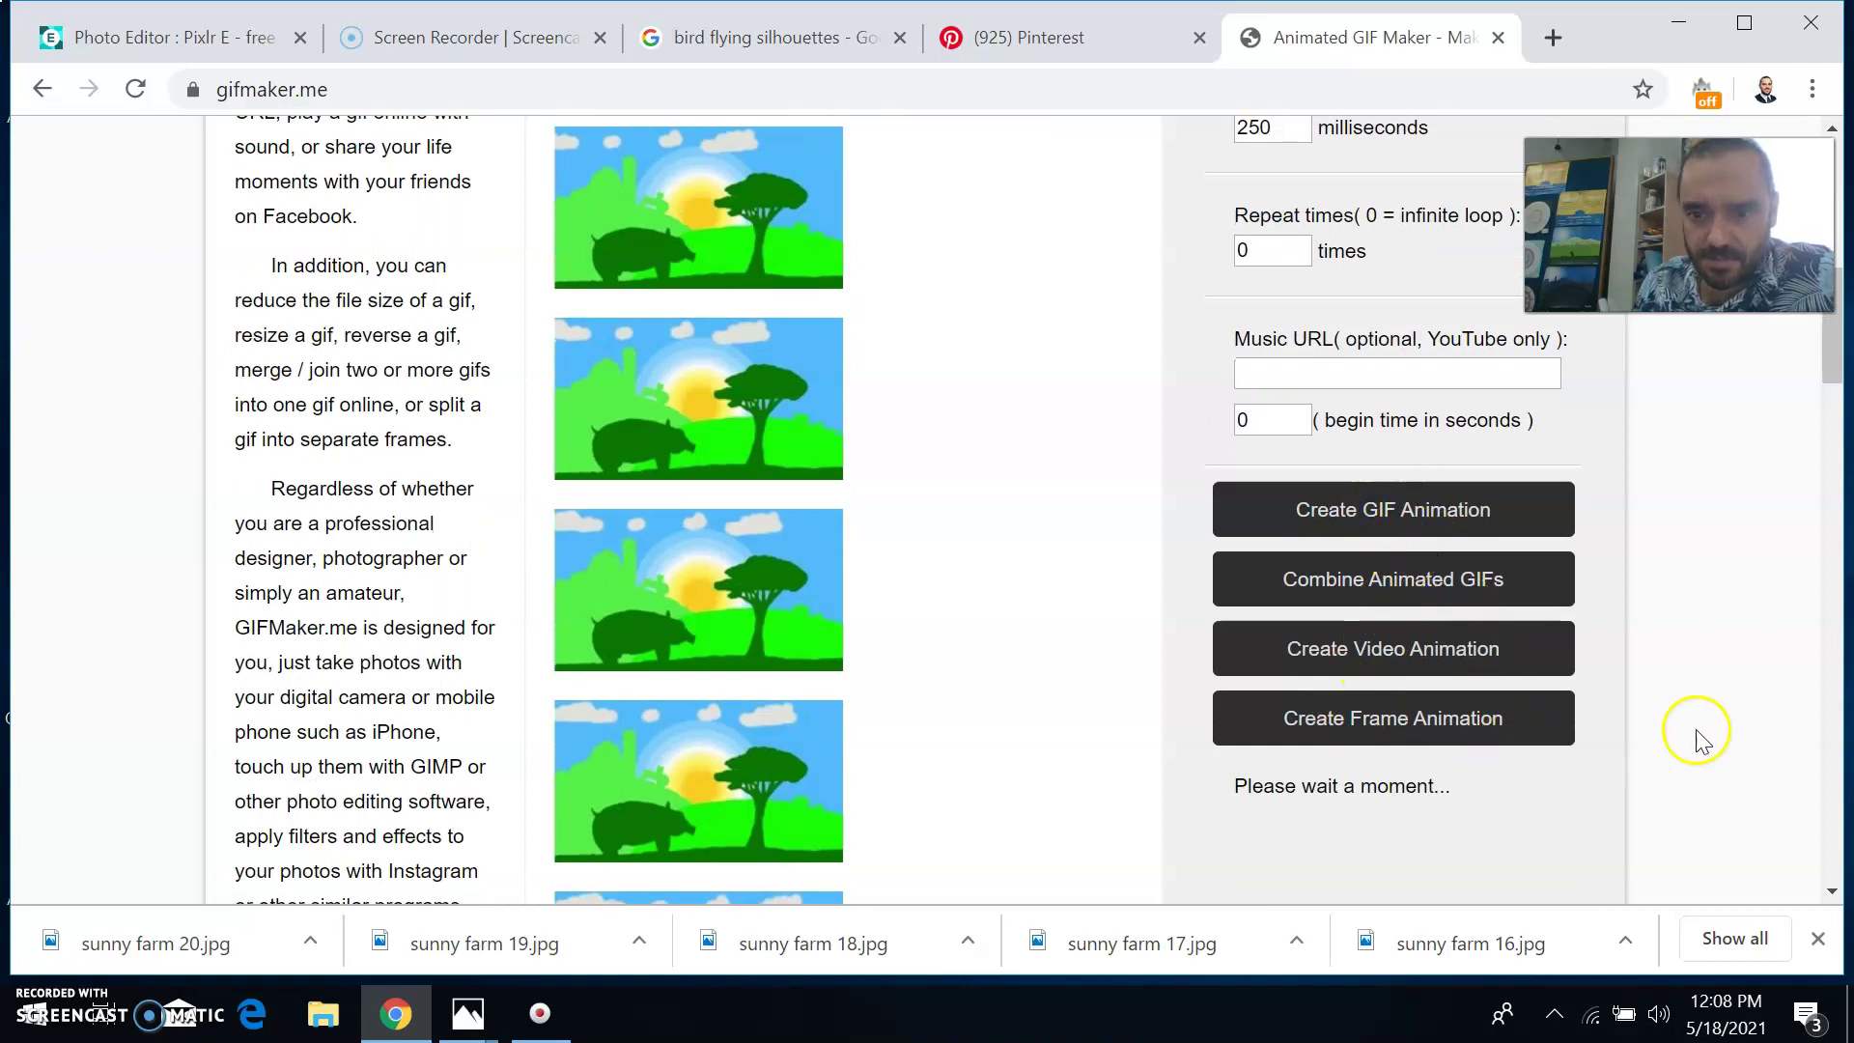
{"action": "scroll", "coordinate": [1702, 742], "scroll_direction": "down", "scroll_amount": 2}
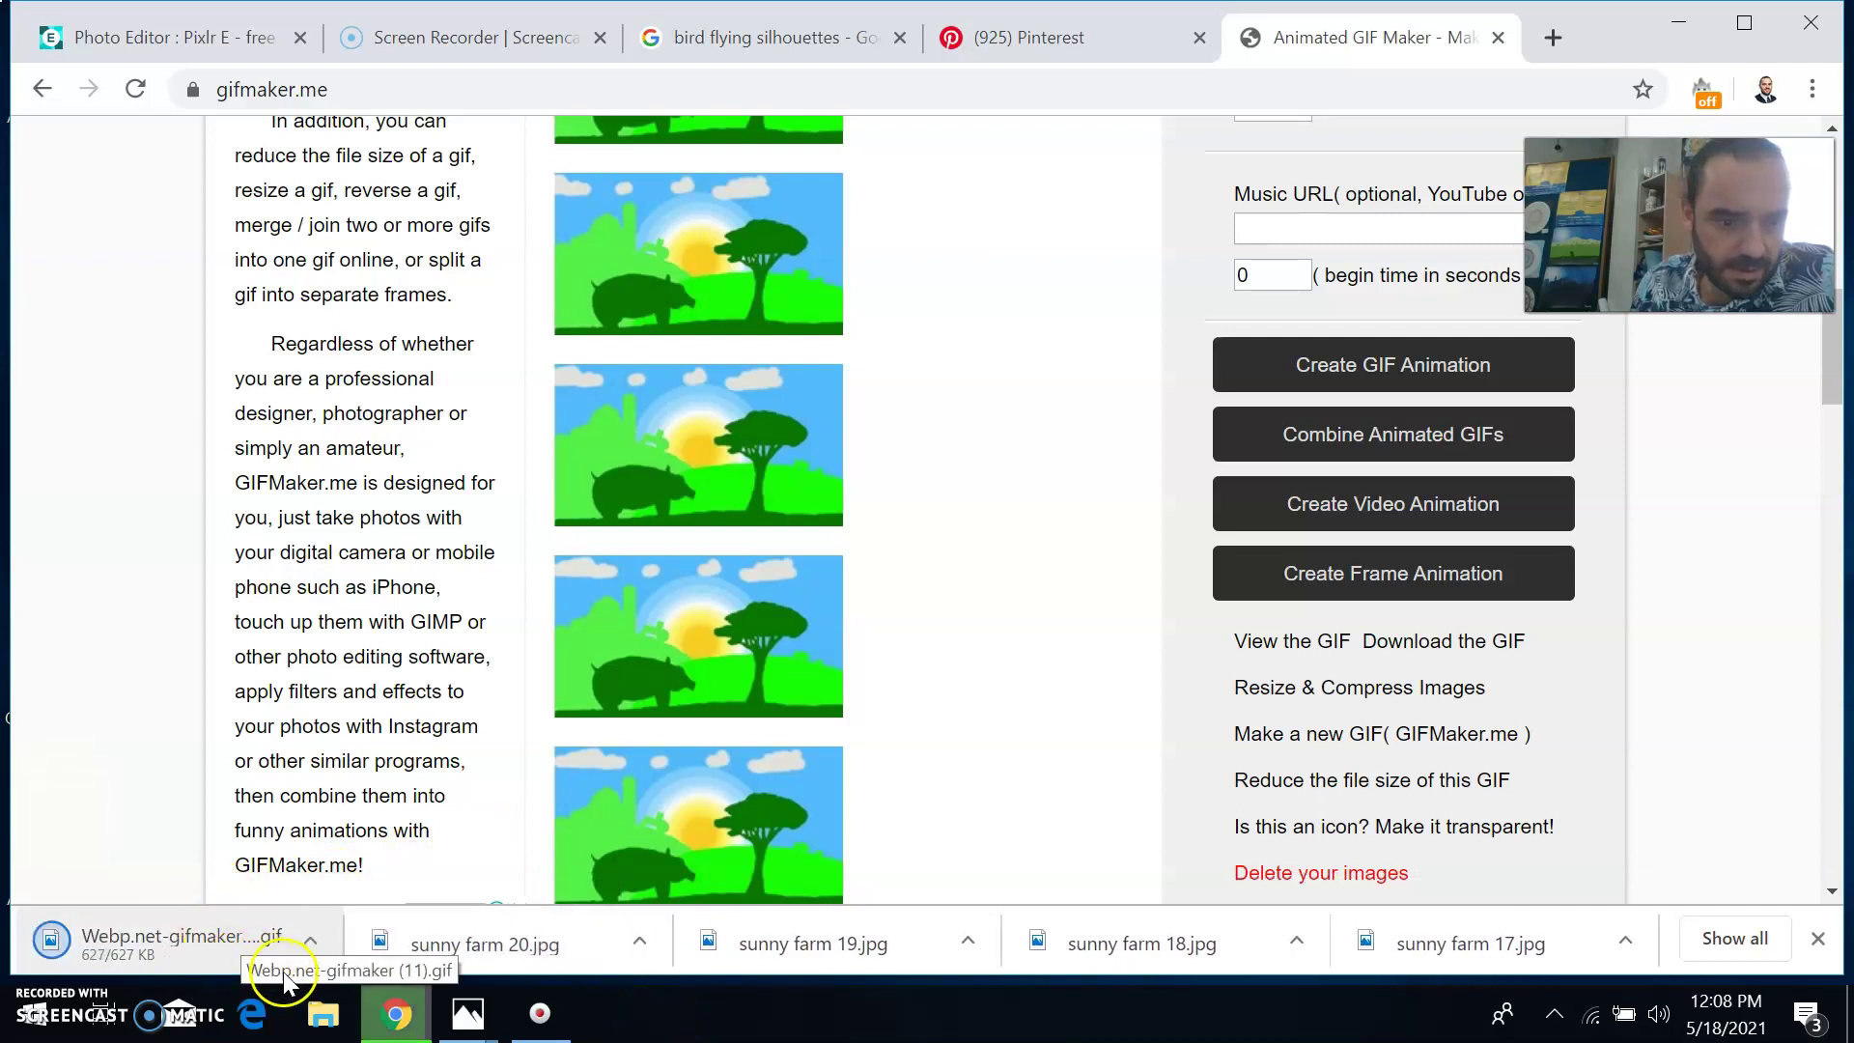
{"action": "left_click", "coordinate": [212, 950]}
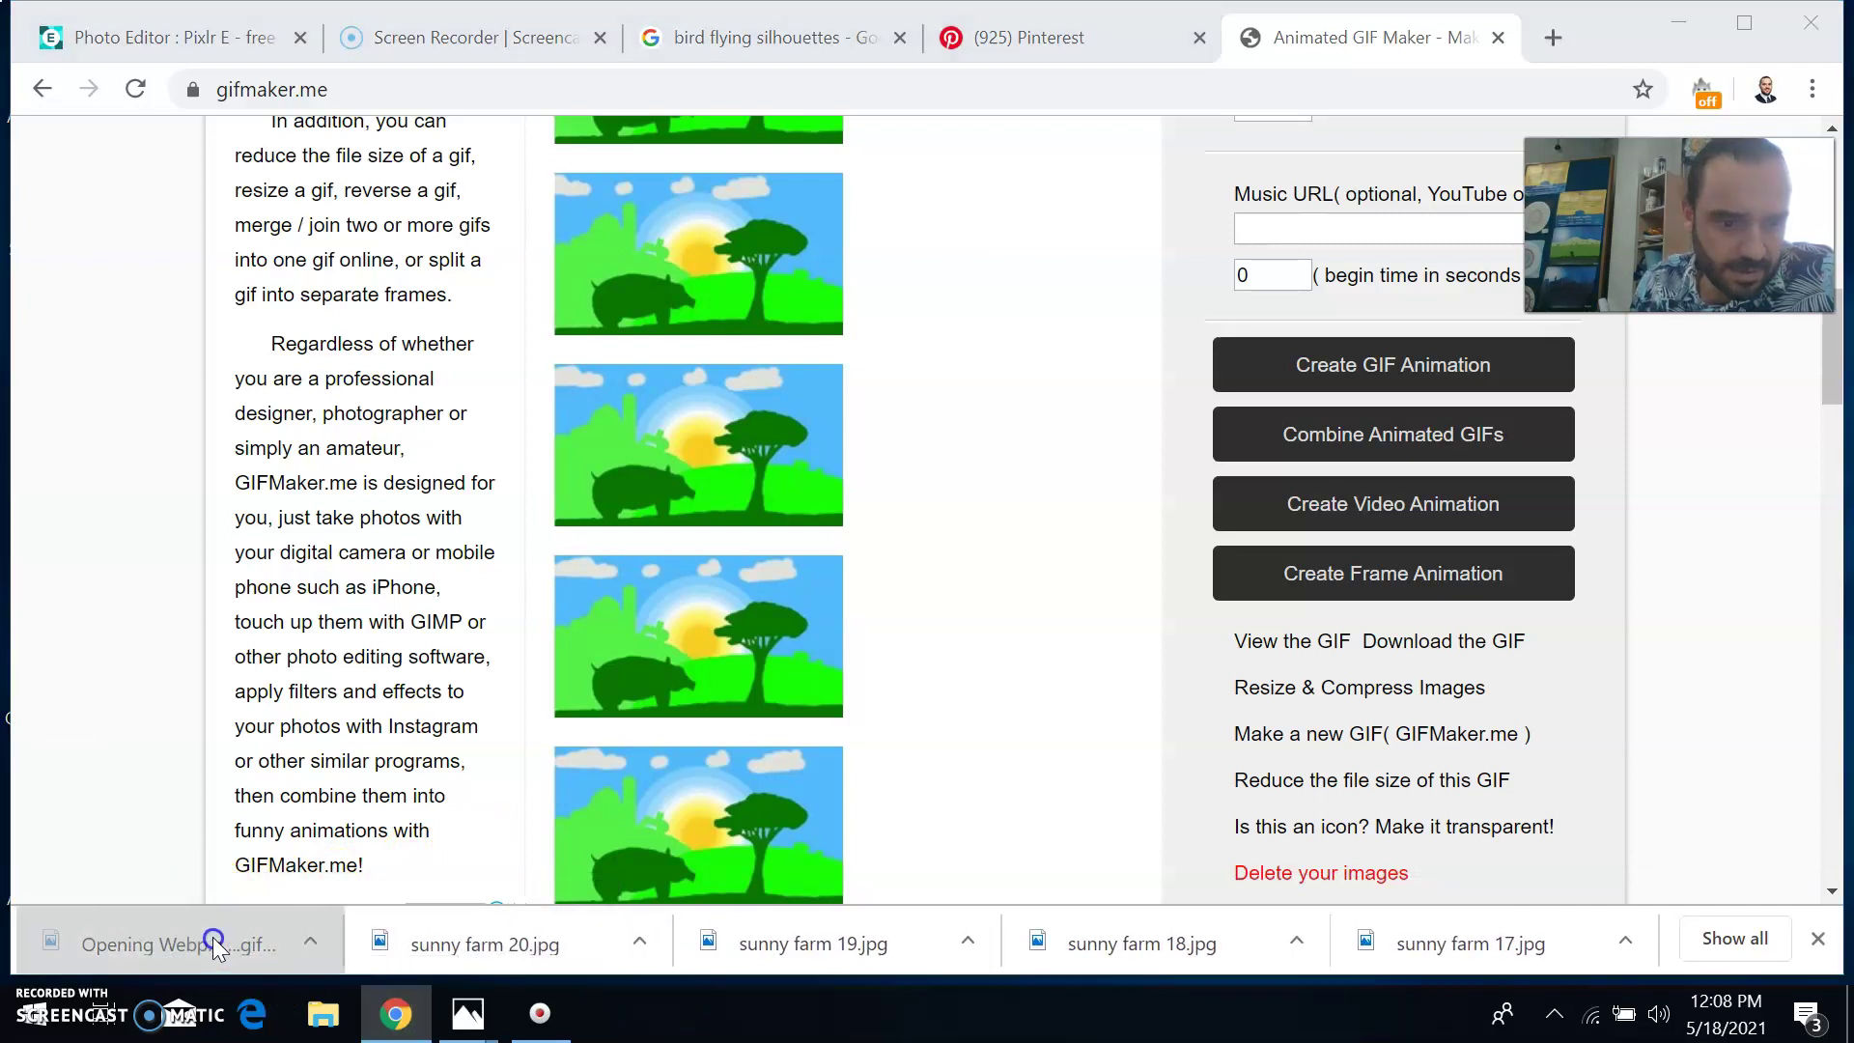